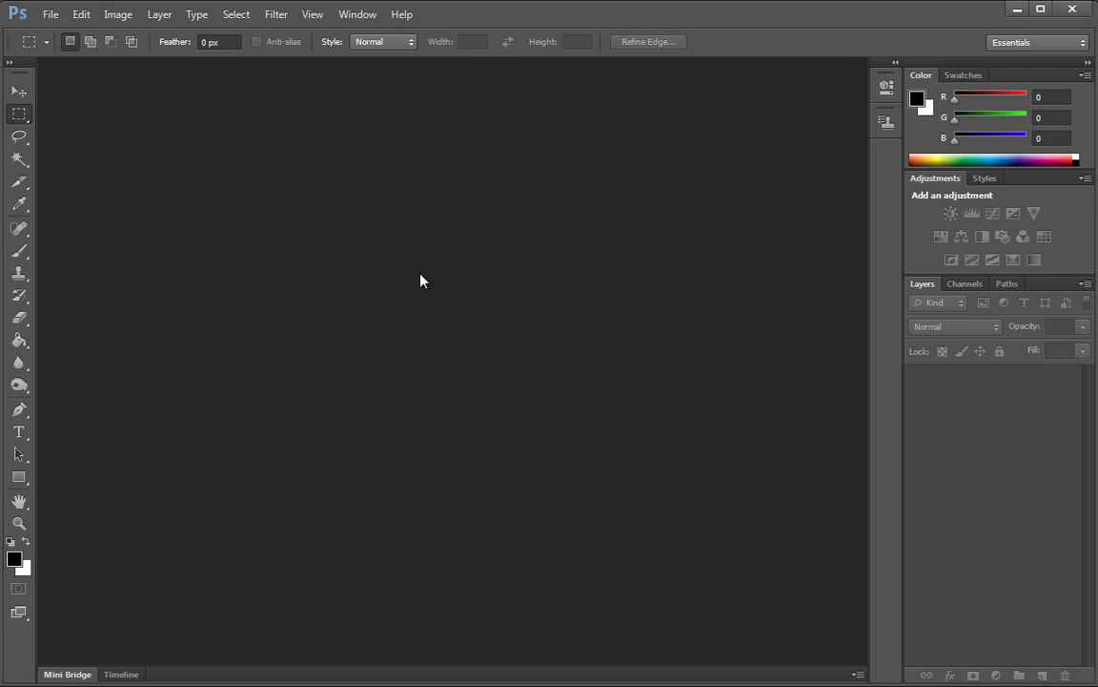
- Create a new 512 by 512 pixel RGB document at 72 pixels/inch with a transparent background
key(ctrl+n)
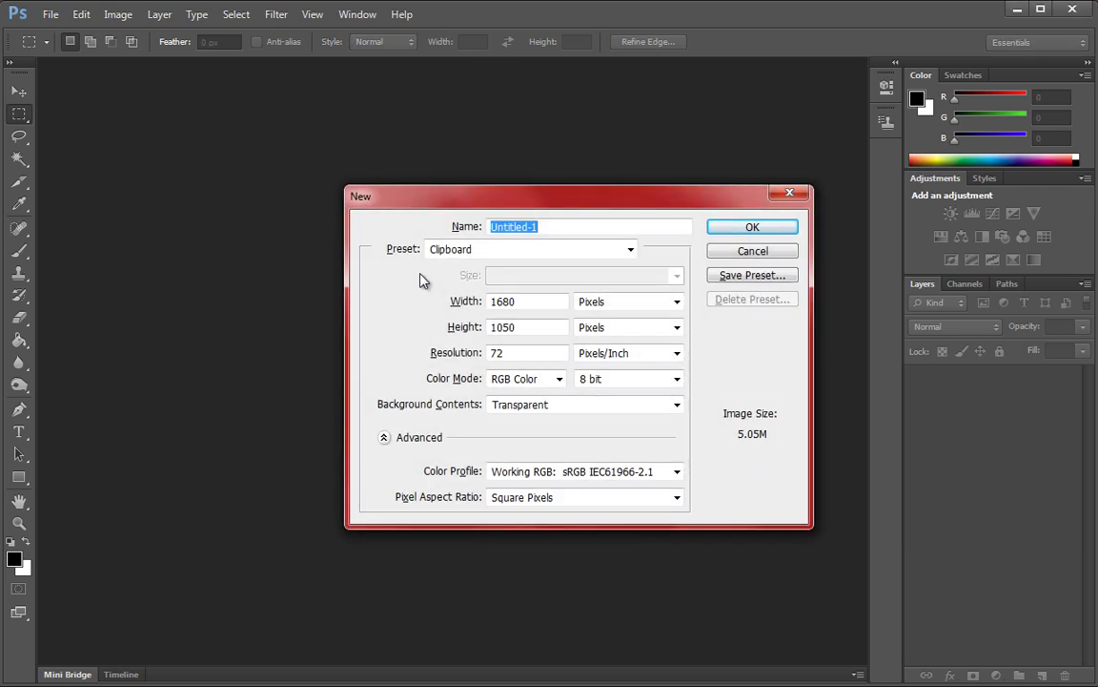
key(Tab)
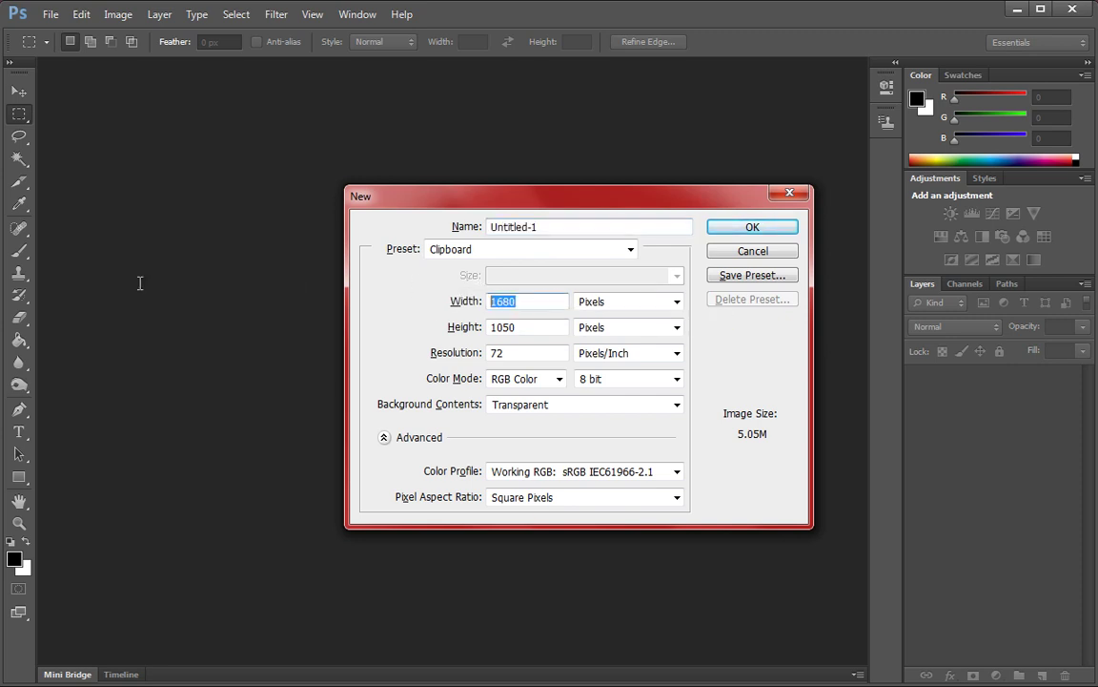
text(512)
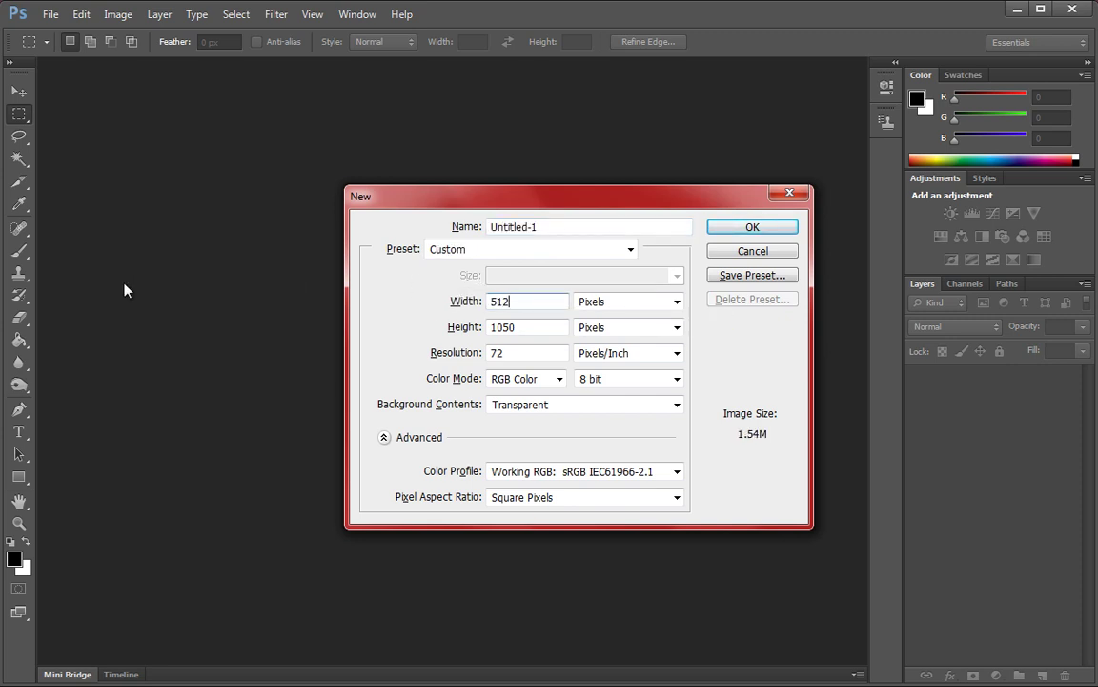
key(Tab)
key(Tab)
text(5)
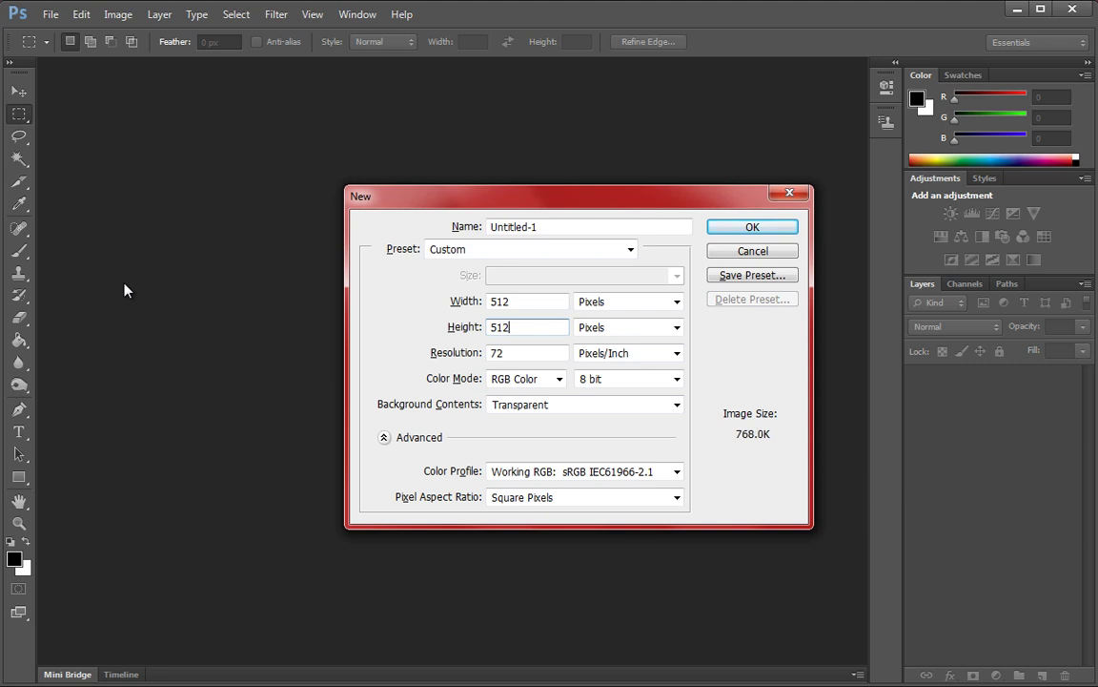
key(Return)
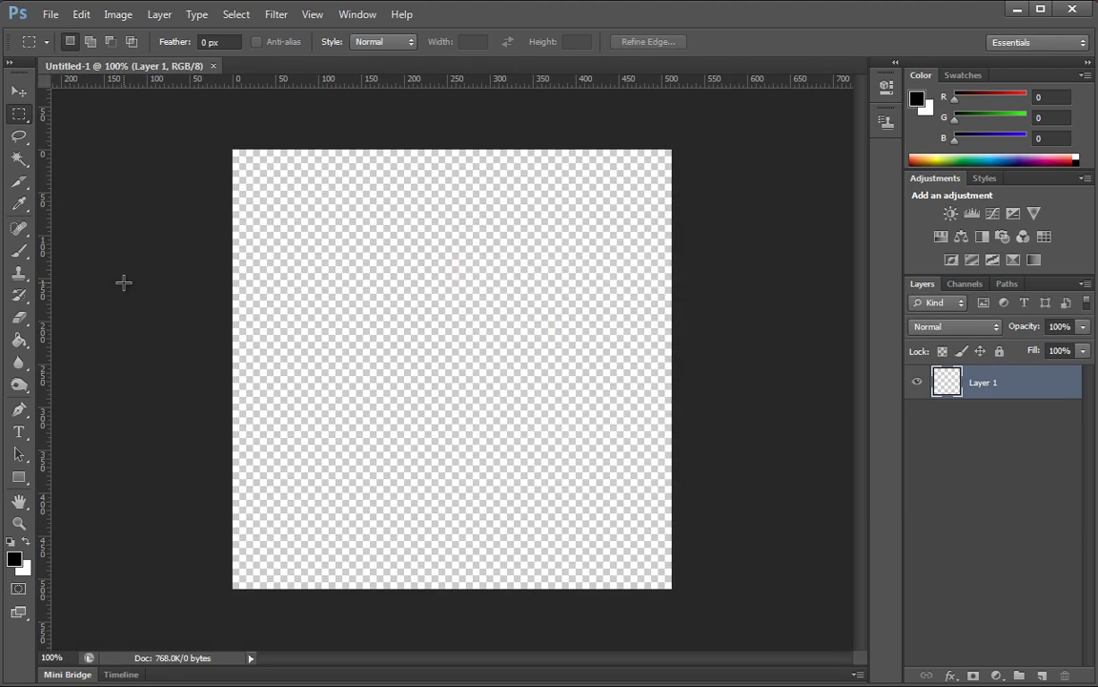
- Fill the layer with black using the Paint Bucket and add 12.5% uniform monochromatic noise to it
click(19, 341)
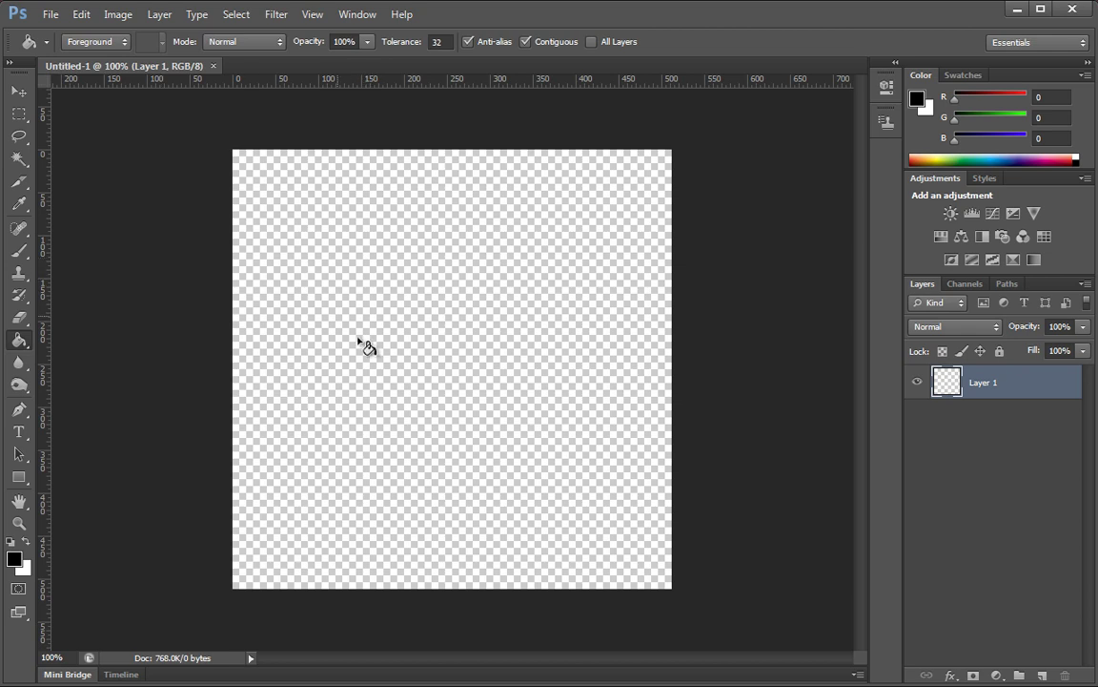
click(438, 316)
click(275, 14)
mouse_move(318, 190)
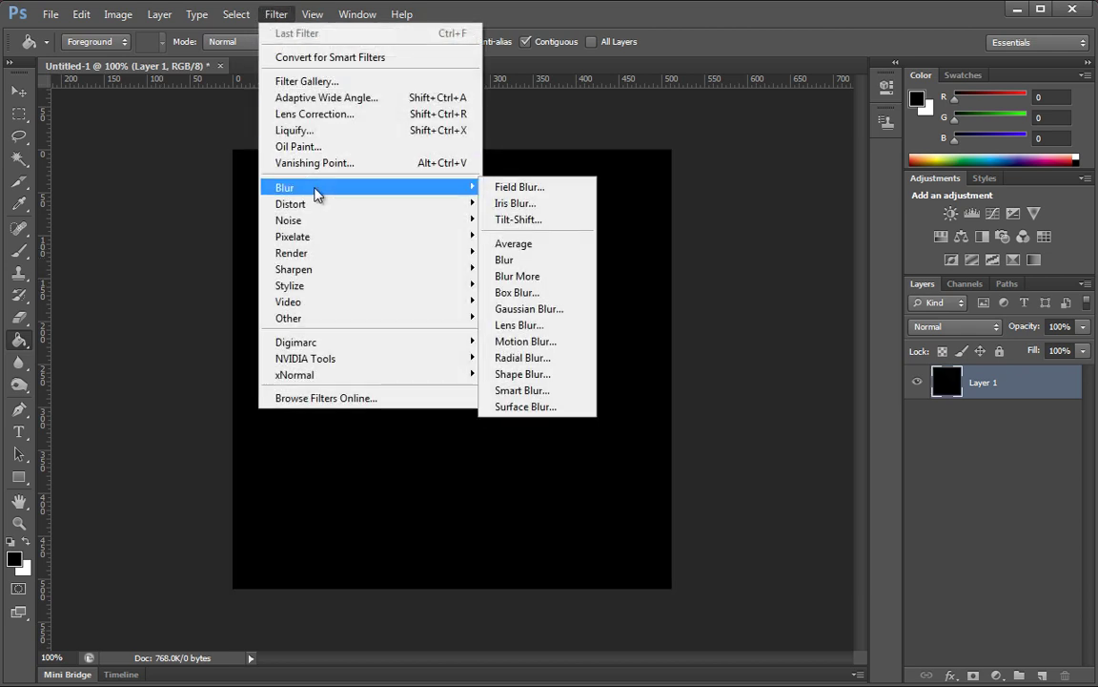
mouse_move(318, 222)
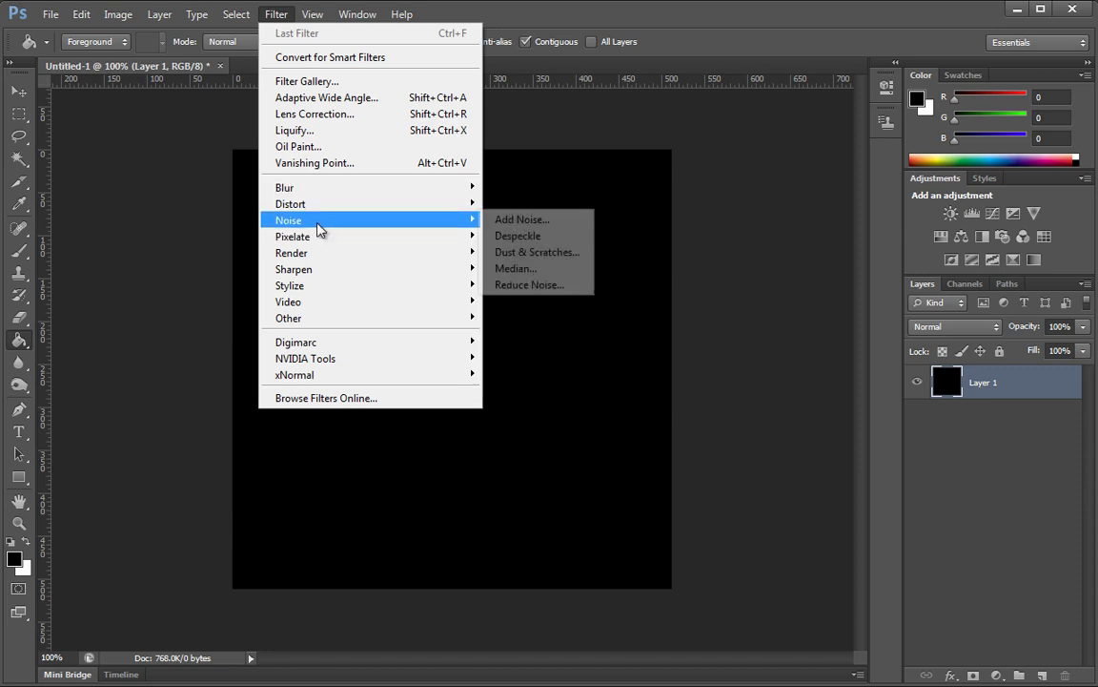
click(537, 220)
drag(670, 191, 461, 158)
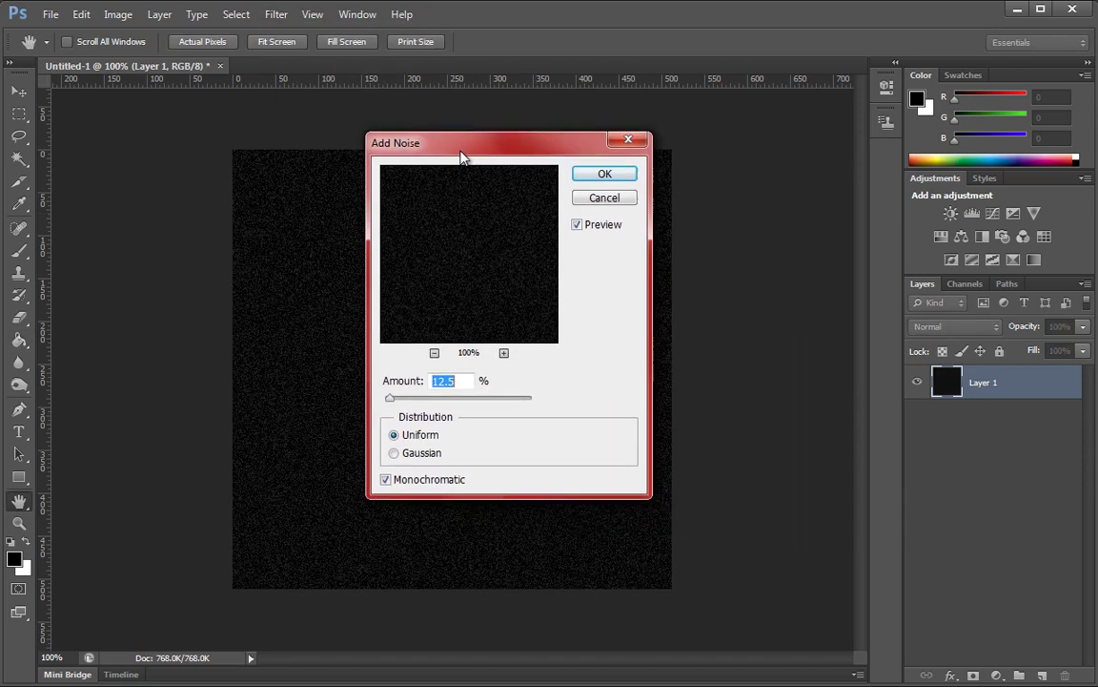
click(598, 179)
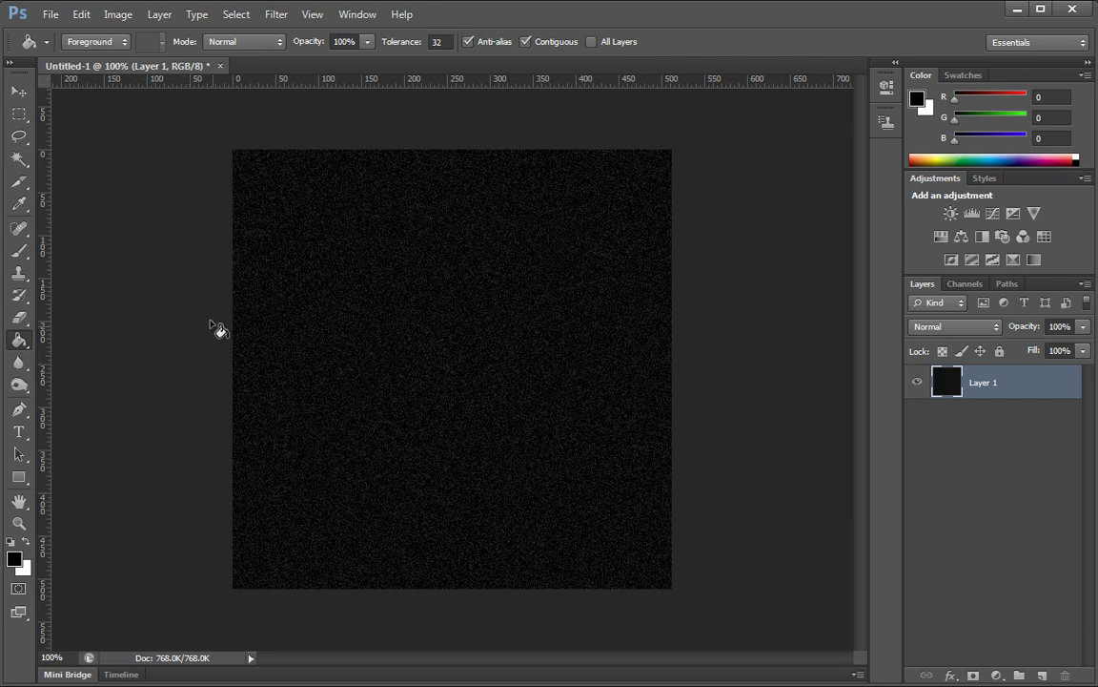
- Apply a Black & White adjustment with the Default preset to the noise layer
click(119, 15)
mouse_move(160, 59)
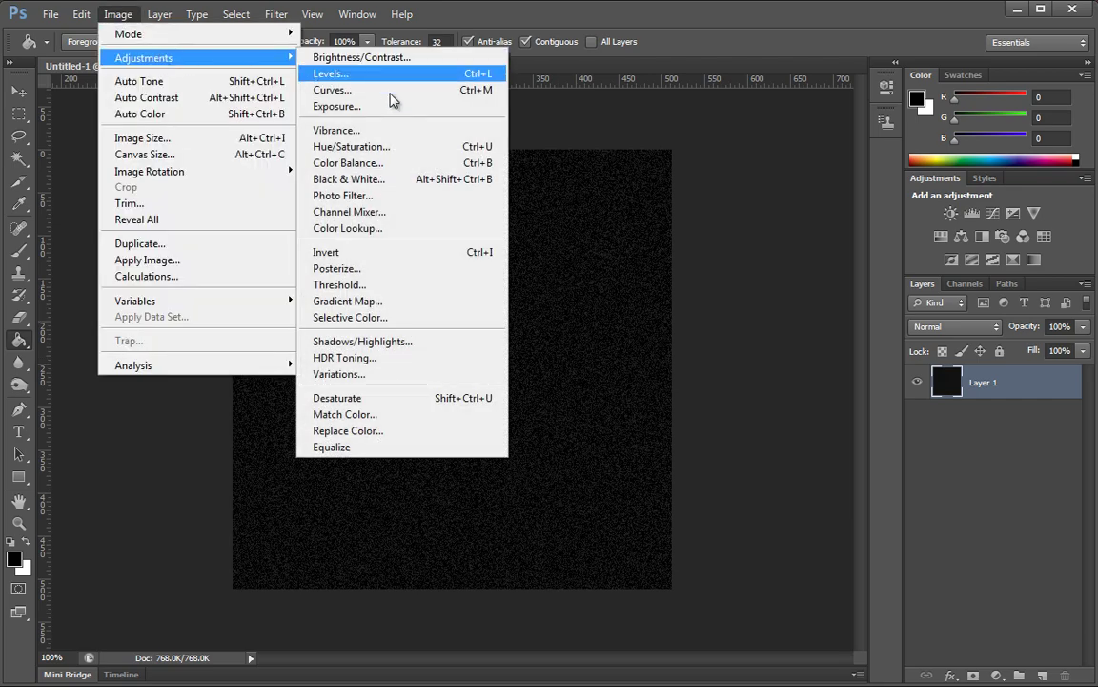
click(346, 179)
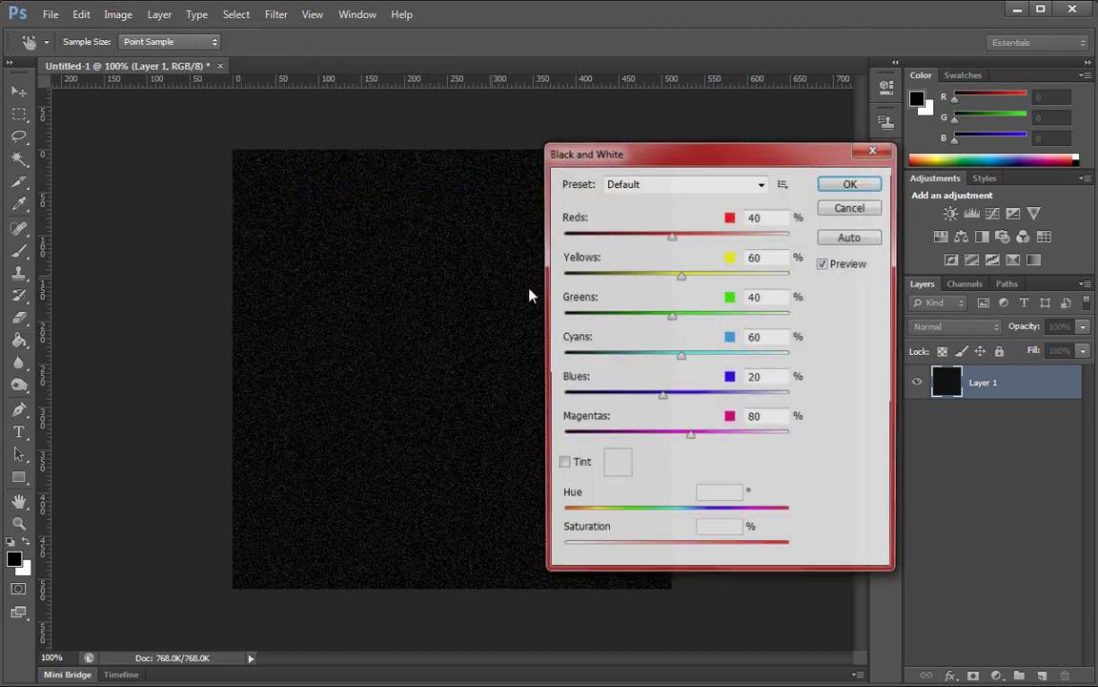
click(852, 183)
key(g)
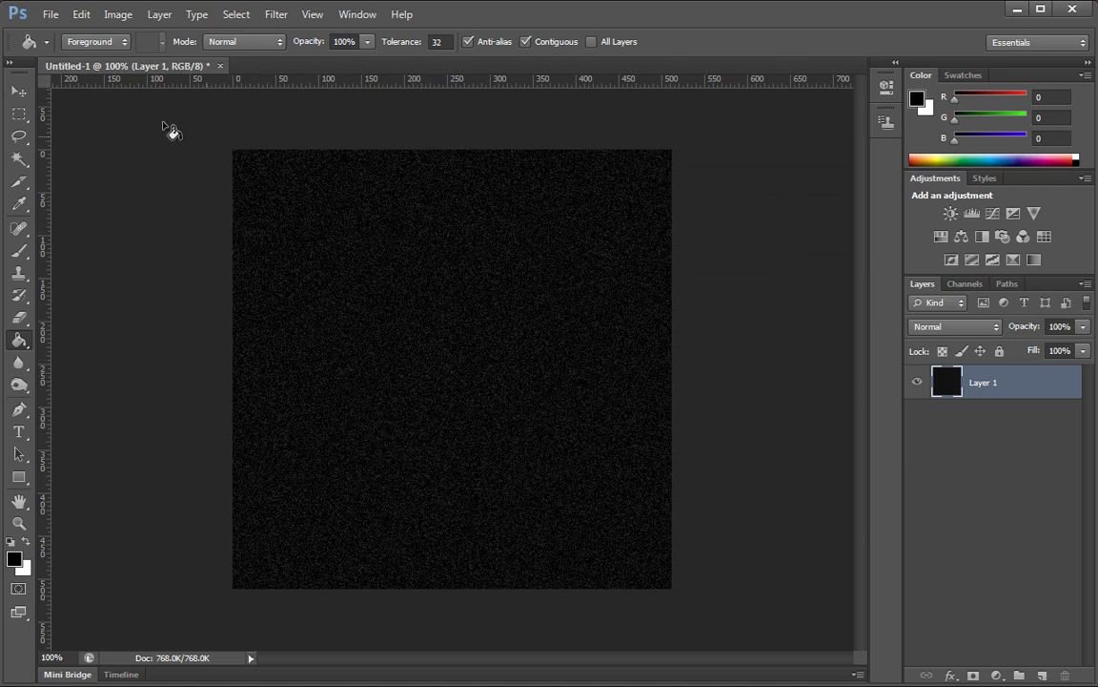
- Apply a Levels adjustment to the noise layer with the white input level set to 2
click(120, 15)
mouse_move(162, 57)
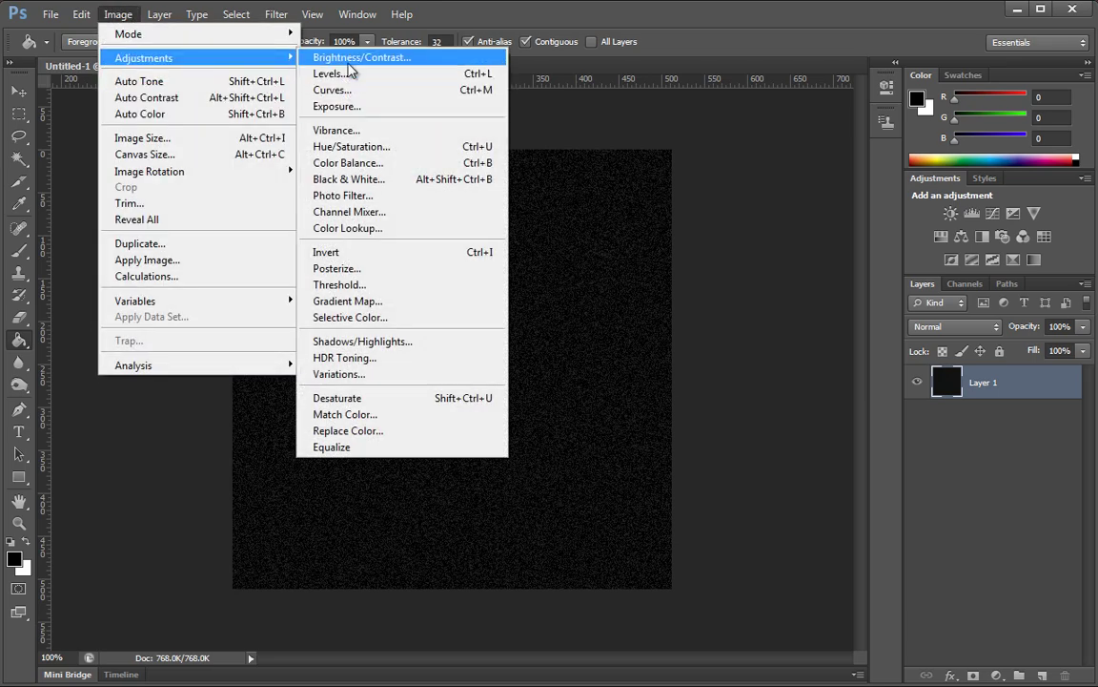
key(i)
key(ctrl+l)
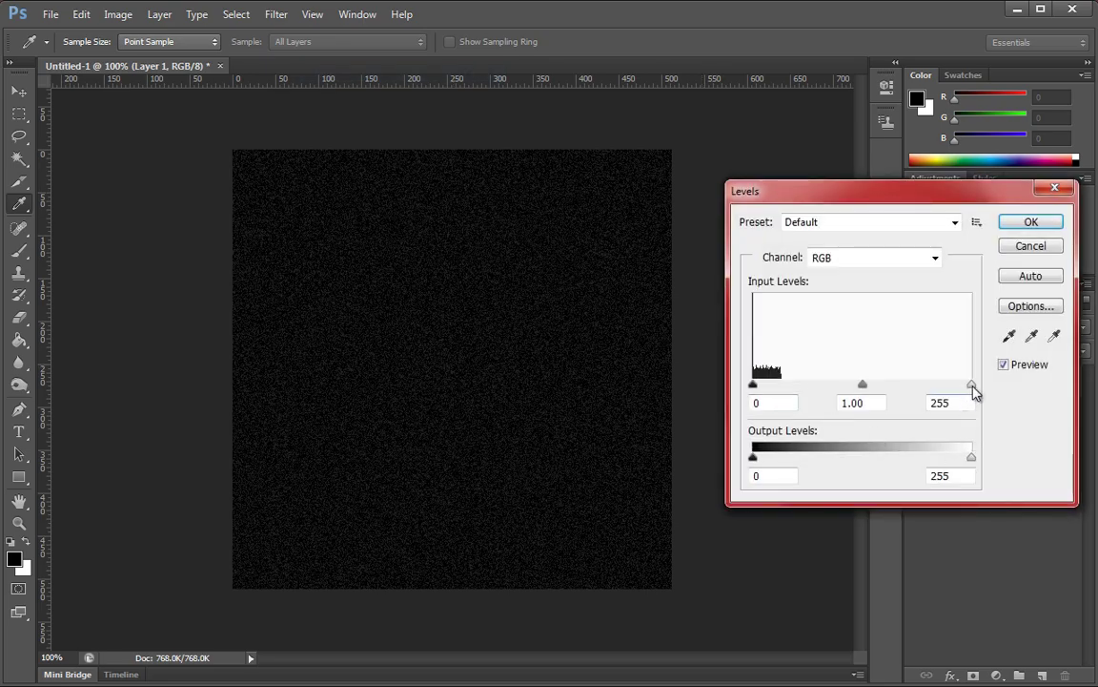
drag(971, 386, 733, 338)
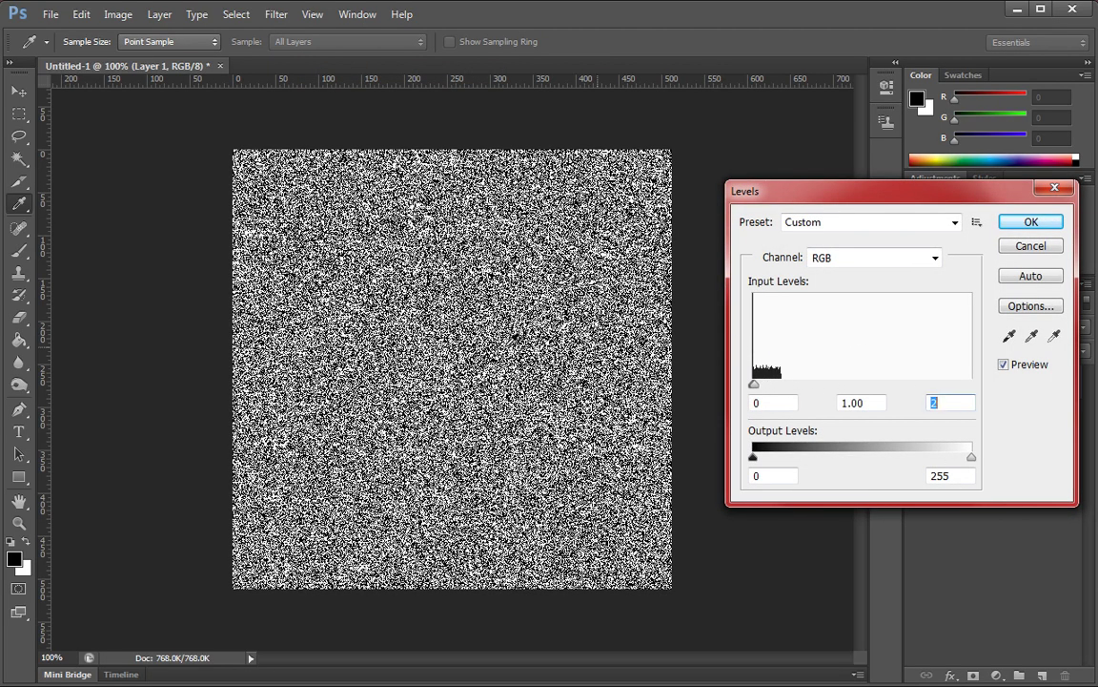
click(1028, 223)
key(g)
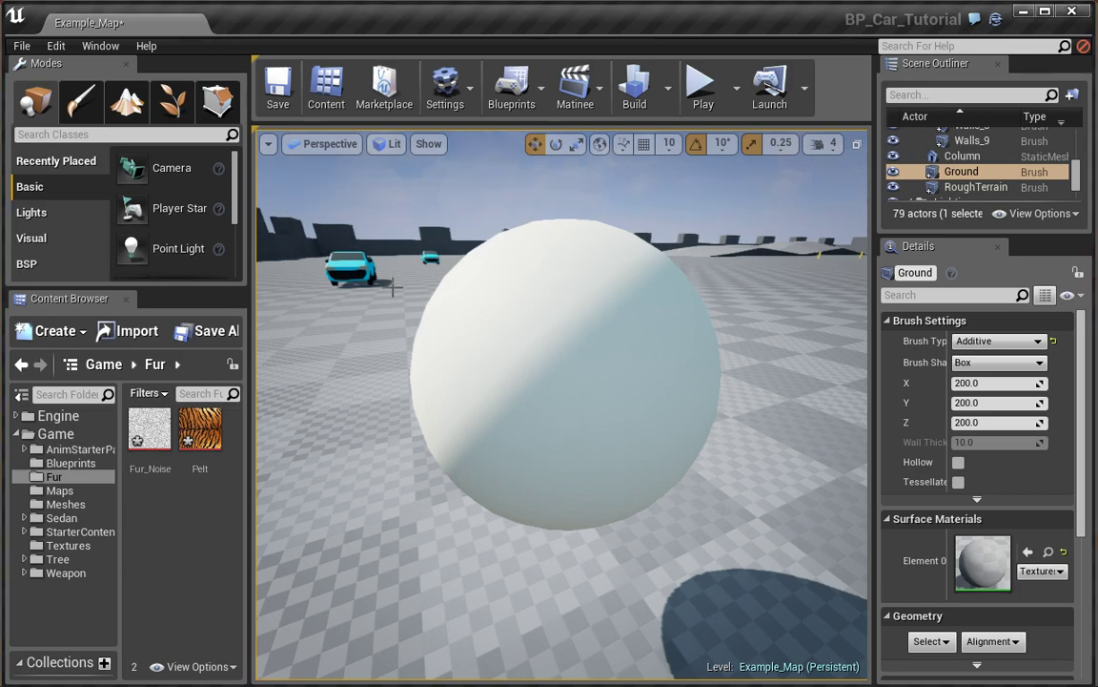
- Switch to Unreal Editor and inspect the Fur_Noise and Pelt textures in the Fur folder, closing each one after viewing
double_click(143, 424)
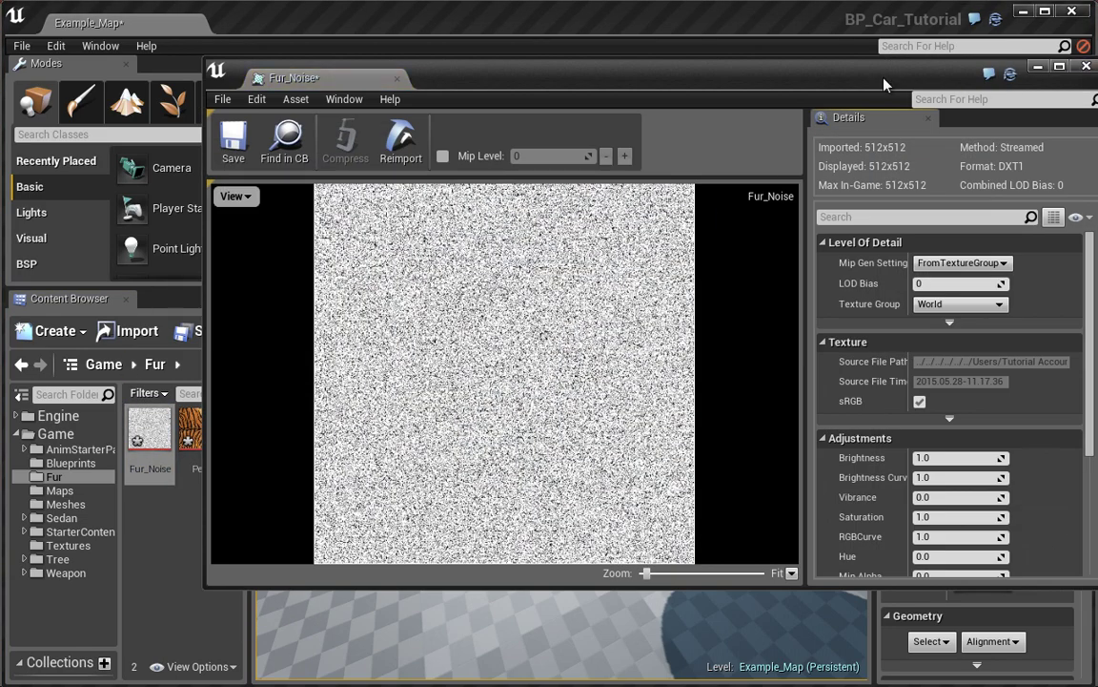
drag(897, 85, 861, 78)
click(1049, 61)
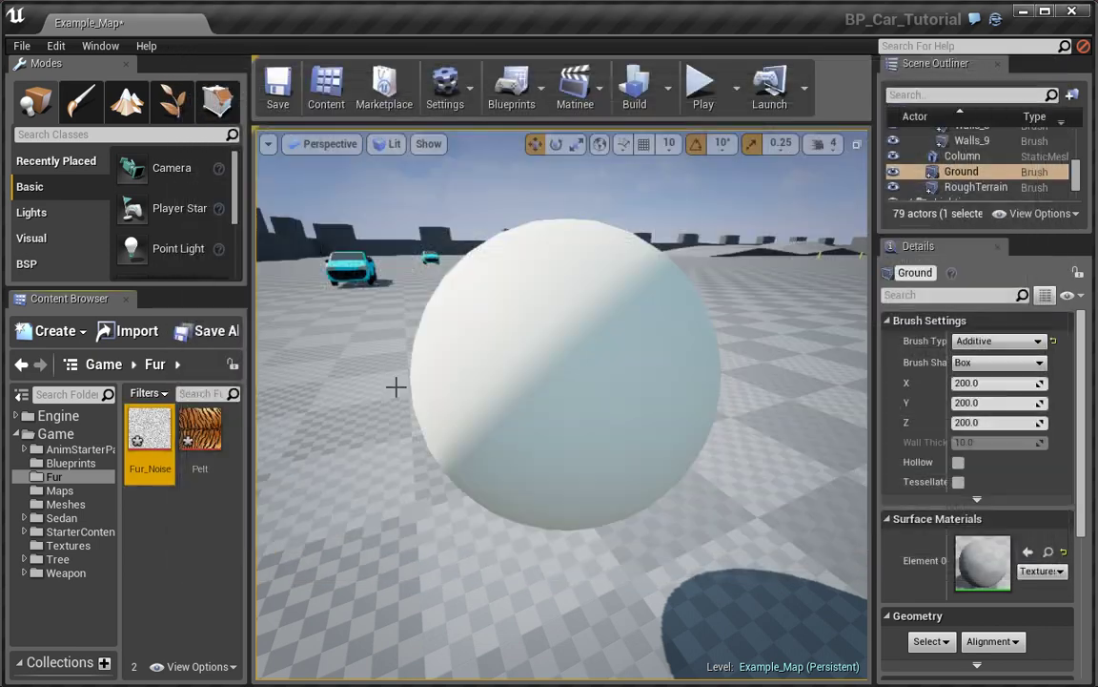
double_click(197, 434)
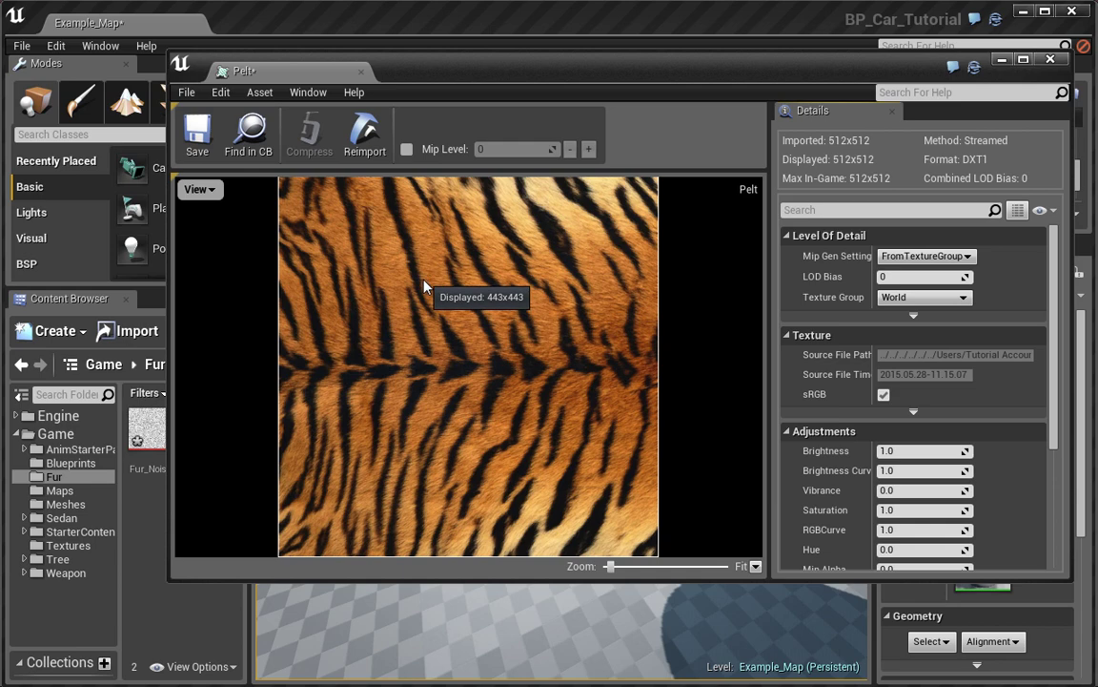
click(1050, 59)
- Create a material named M_Fur in the Fur folder and open it for editing
right_click(178, 534)
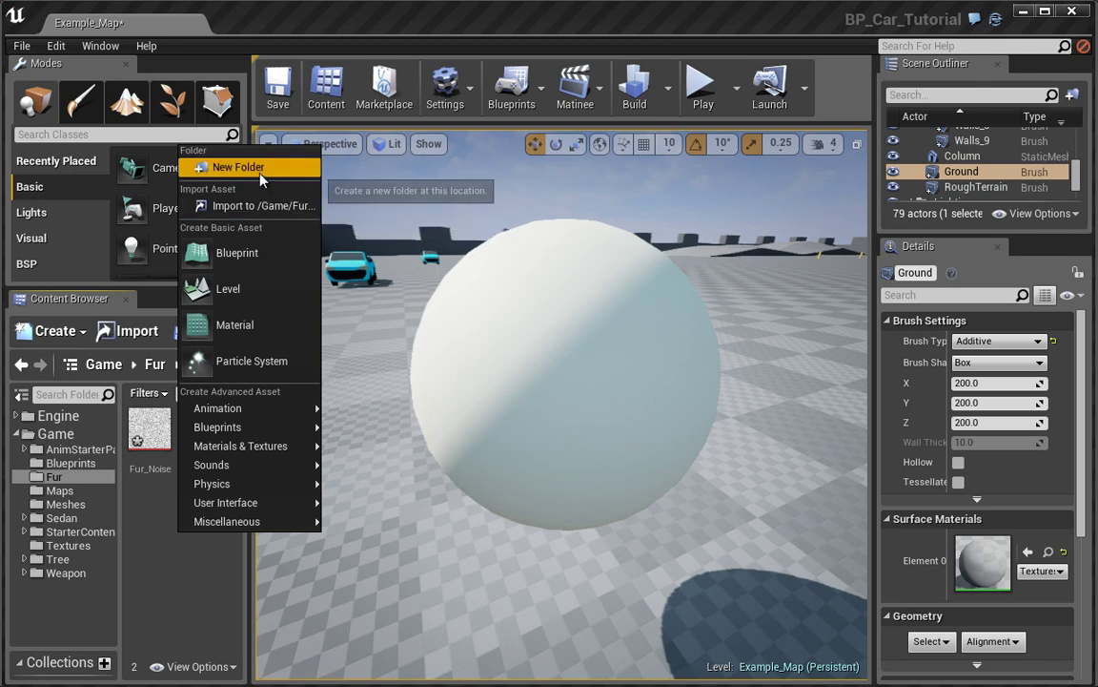
click(235, 326)
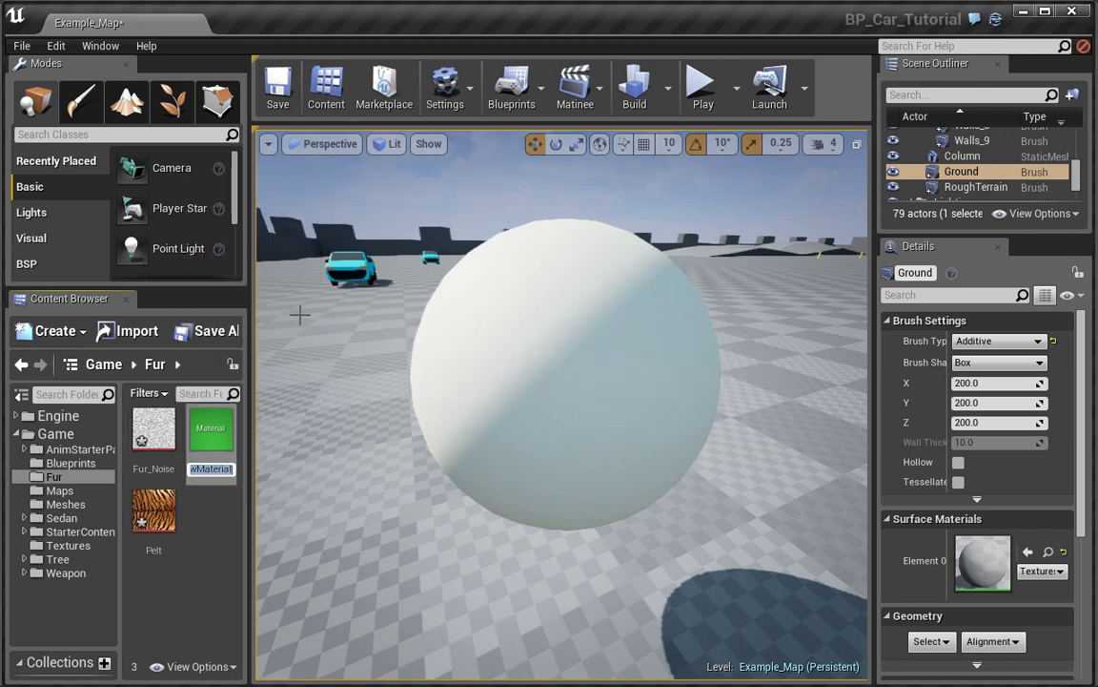
text(M_Fur)
key(Return)
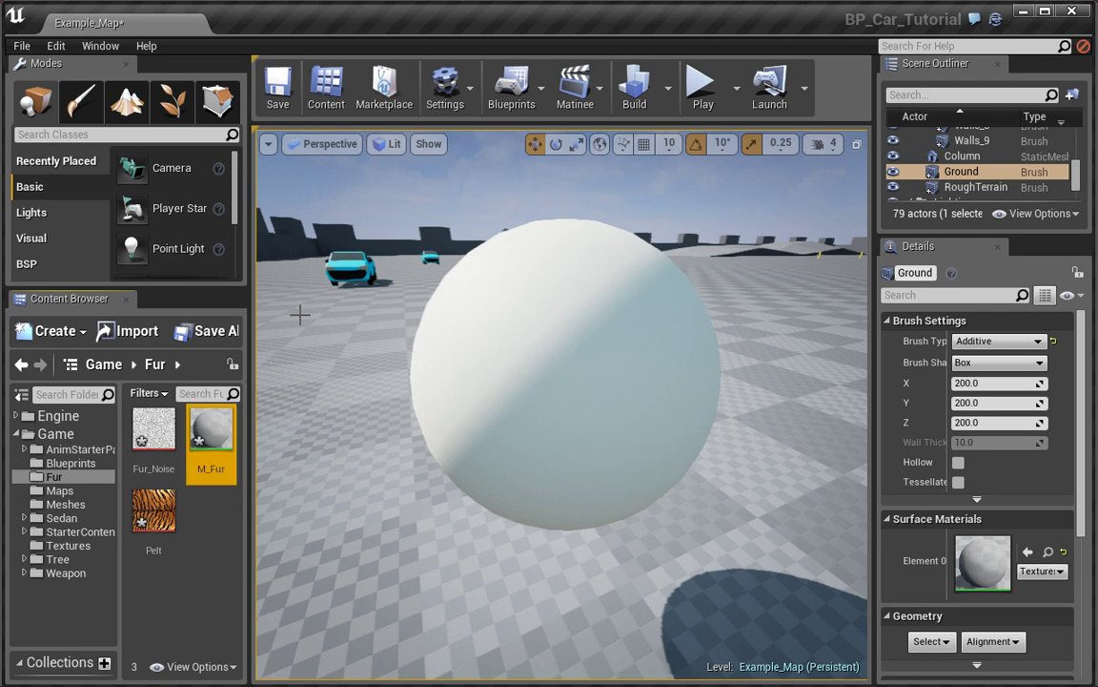
double_click(200, 434)
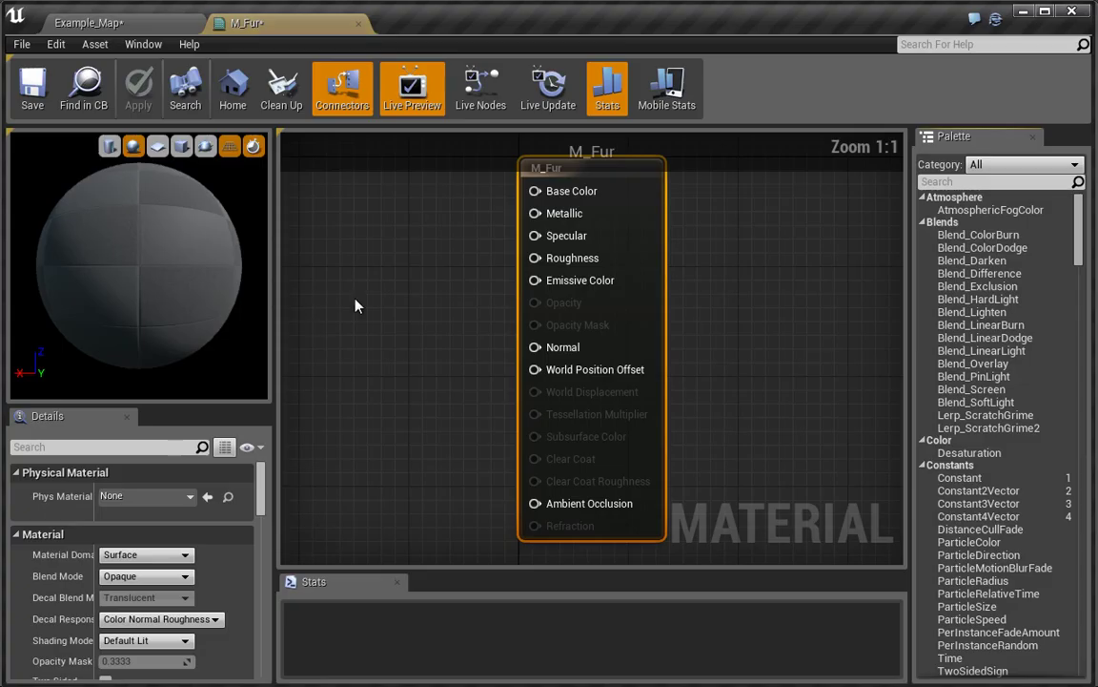
- Float the M_Fur editor over the level editor, add Fur_Noise and Pelt to its graph as texture samples, and dock it again
drag(258, 20, 372, 99)
drag(581, 99, 533, 112)
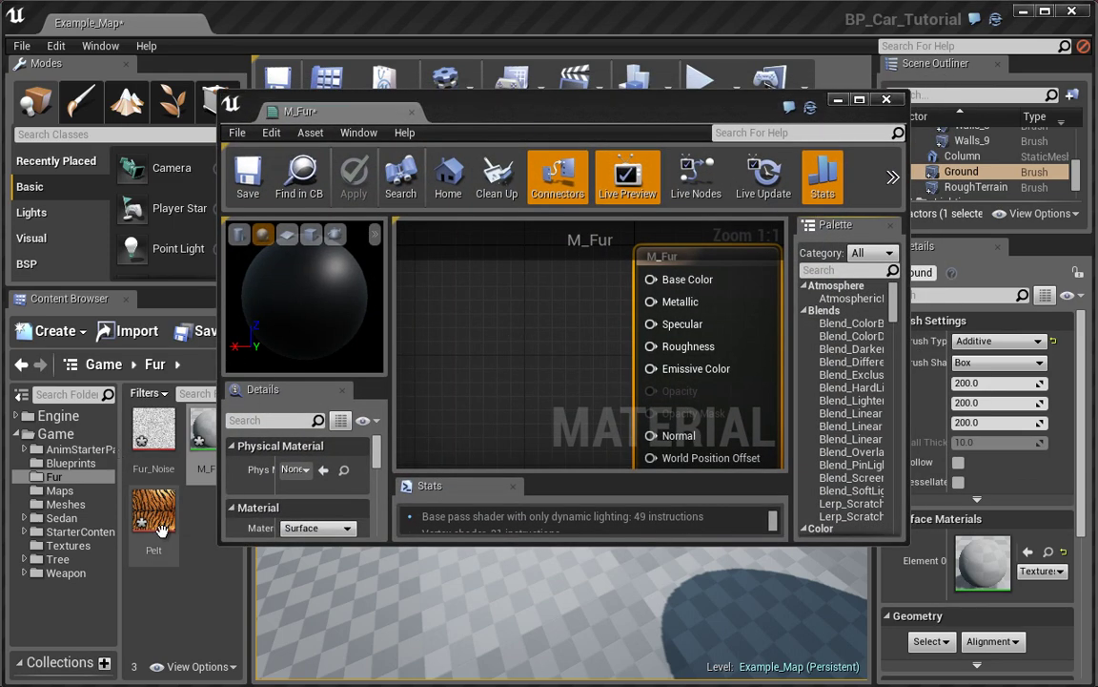
mouse_move(132, 439)
drag(133, 438, 448, 405)
drag(154, 519, 515, 296)
drag(278, 110, 286, 21)
- Arrange the texture samples on the input side of the M_Fur node, with the noise sample below the pelt sample
drag(359, 272, 545, 451)
drag(625, 445, 526, 392)
drag(569, 471, 570, 268)
drag(576, 364, 504, 382)
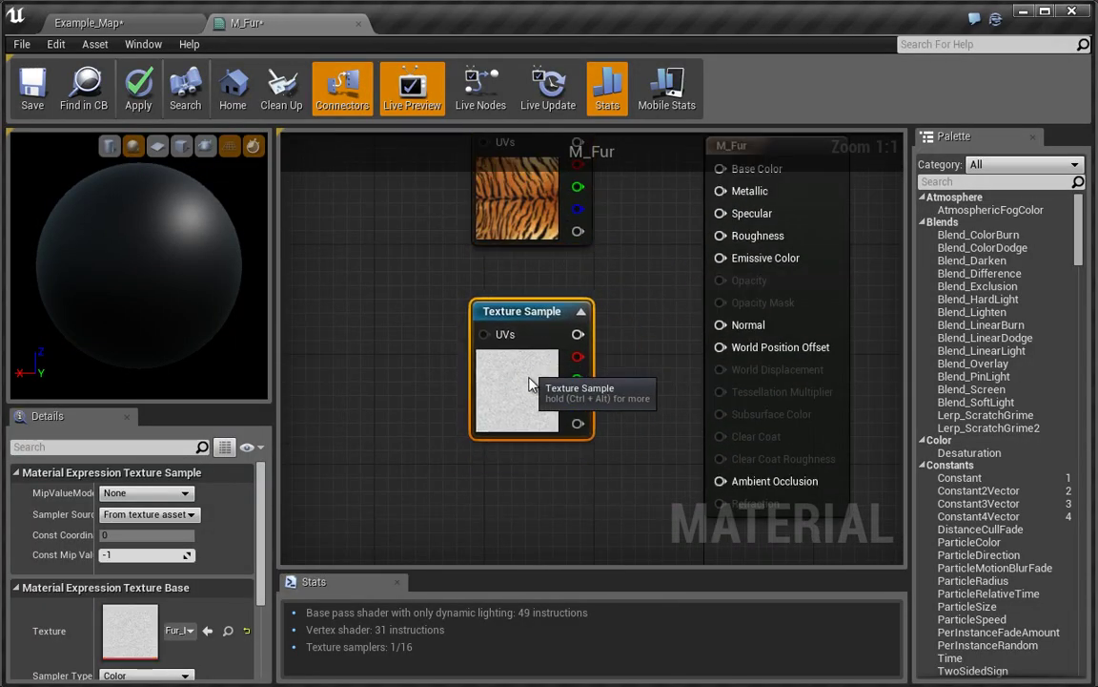
click(352, 485)
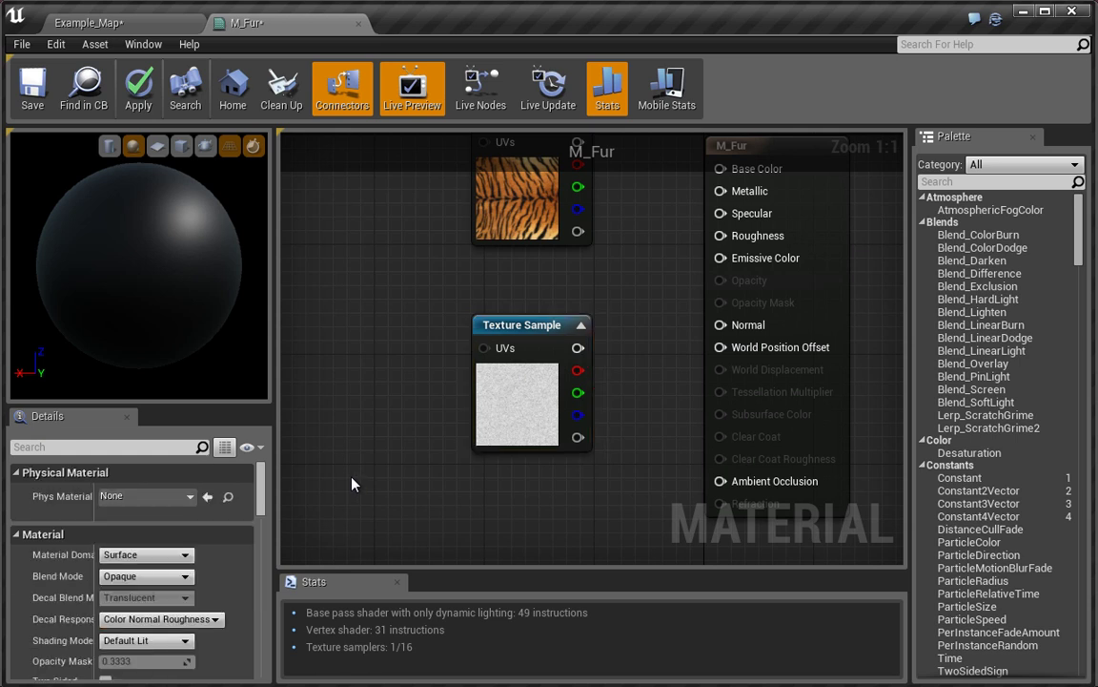
- Set the material's Blend Mode to Masked and its opacity mask clip value to 0.9
click(162, 576)
click(143, 600)
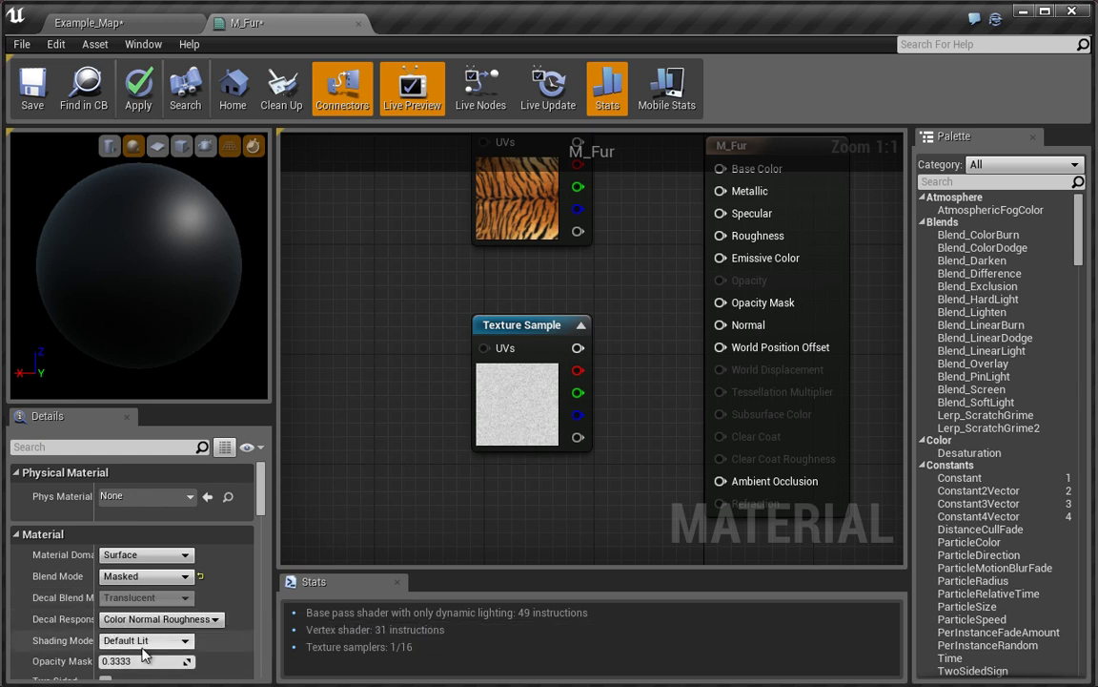
click(181, 662)
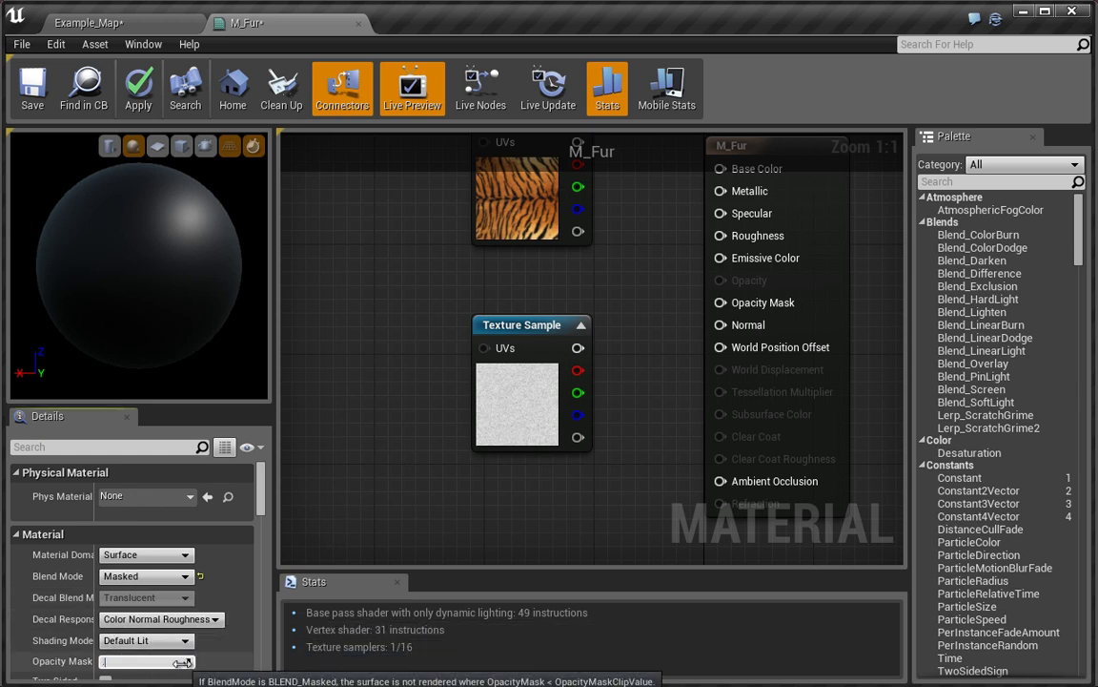
text(0.9)
key(Return)
- Connect the pelt texture's colour output to Base Color and move the two texture samples farther away from the M_Fur node
drag(523, 310, 527, 373)
drag(586, 312, 732, 349)
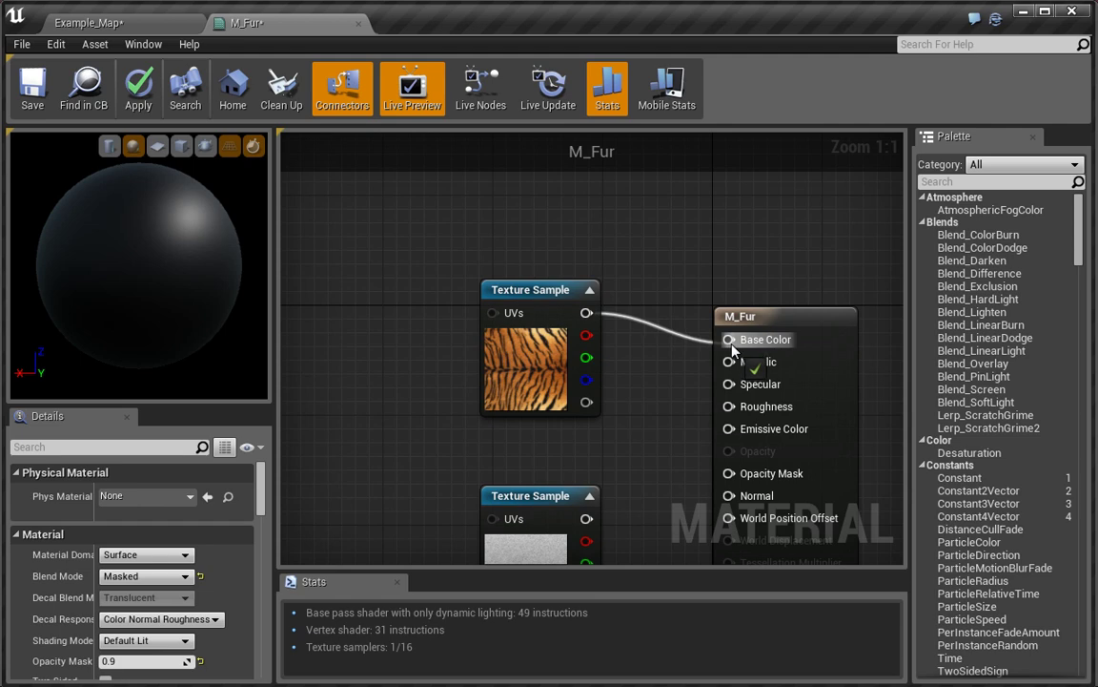
drag(512, 373, 482, 304)
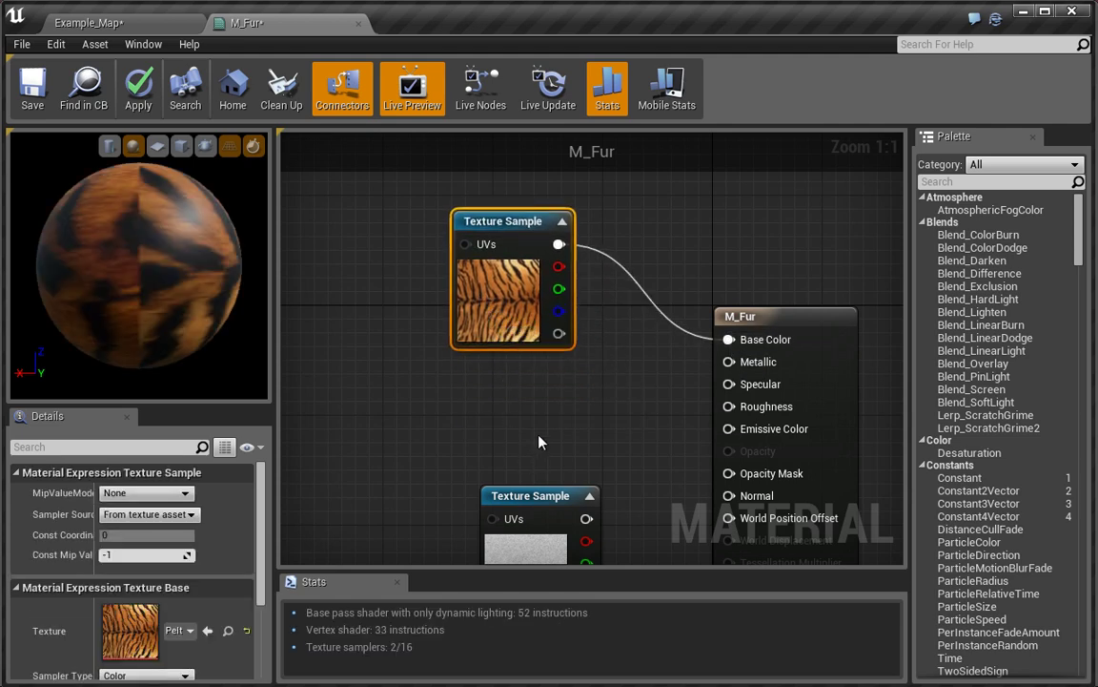
drag(536, 452, 545, 248)
drag(541, 362, 401, 449)
drag(487, 321, 483, 458)
click(467, 379)
drag(120, 274, 216, 237)
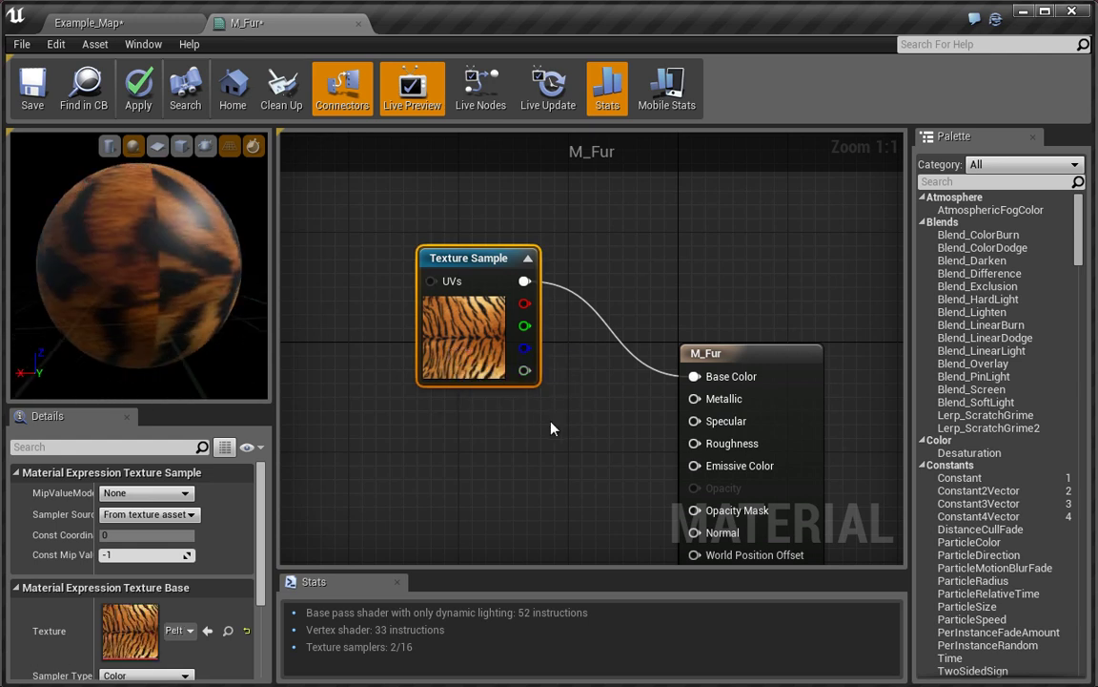
- Add a Constant node with value 0 below the pelt sample and connect it to Metallic
click(517, 435)
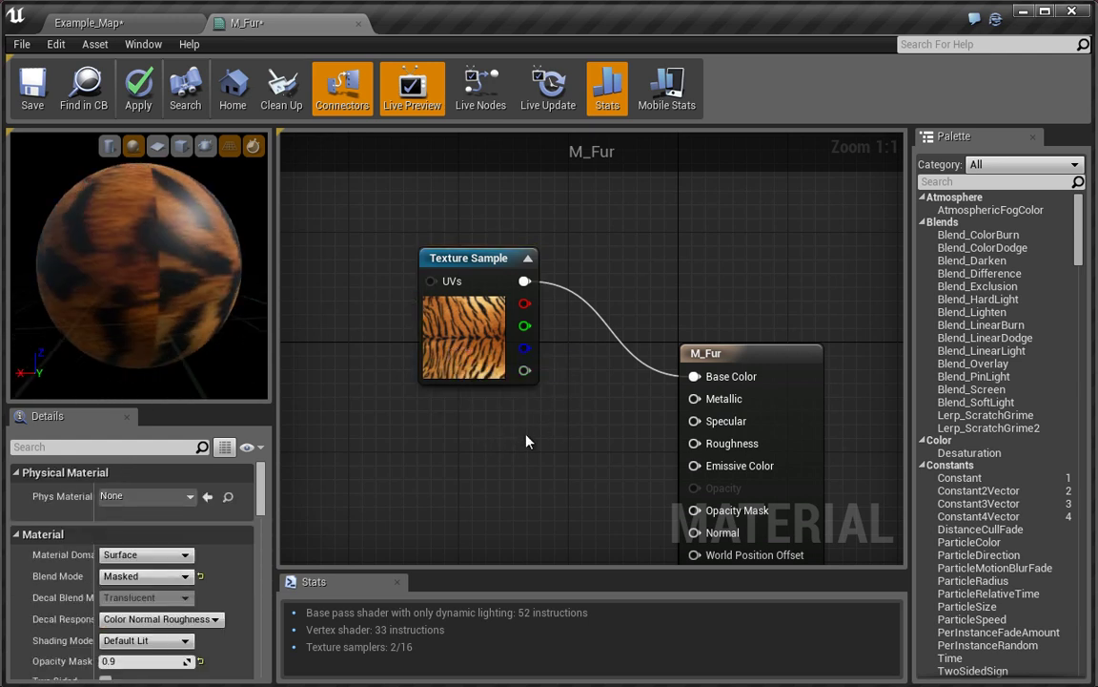
key(1)
click(527, 415)
drag(562, 452, 694, 399)
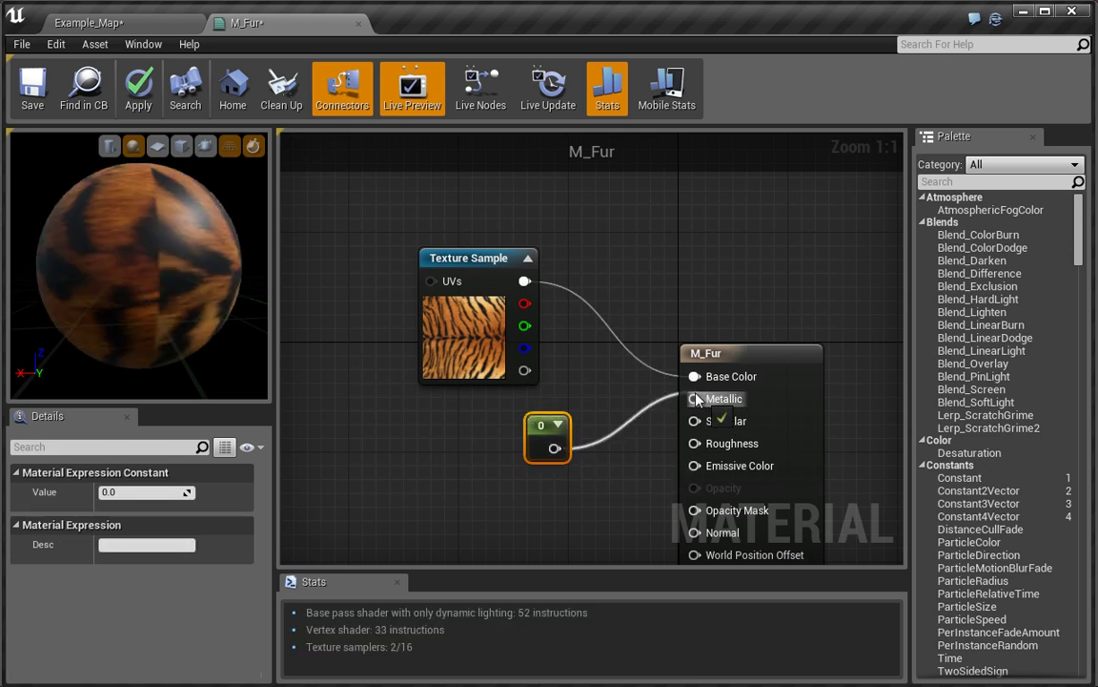
- Add a second Constant node below the first, connect it to Roughness, and set its value to 0.8
click(550, 489)
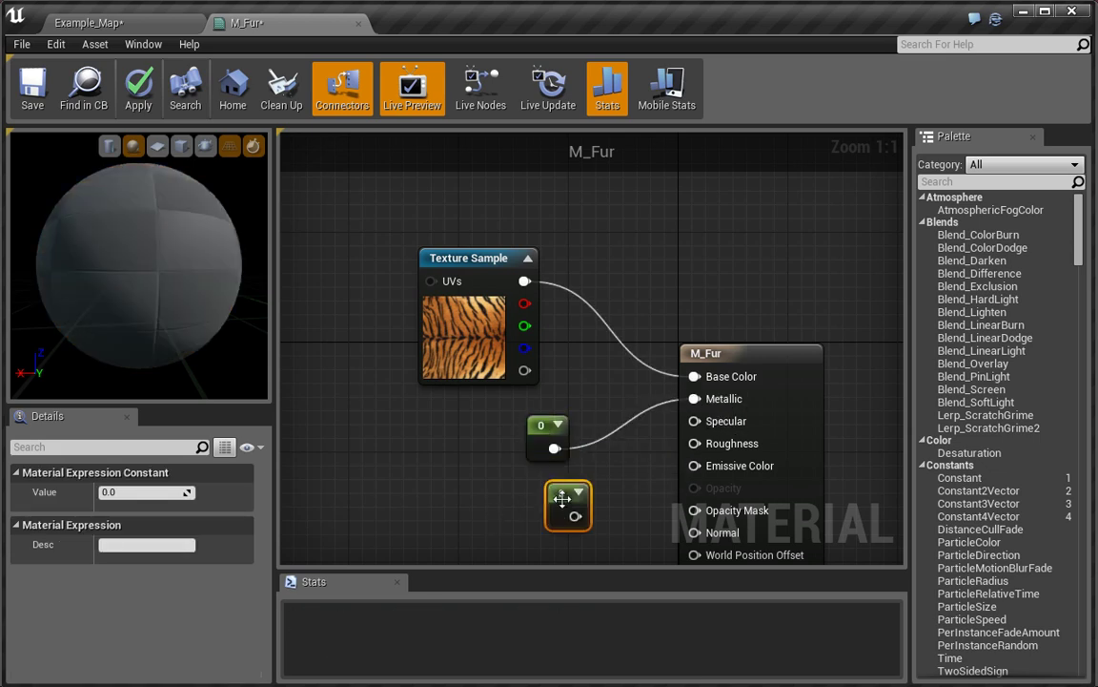
drag(557, 500, 694, 443)
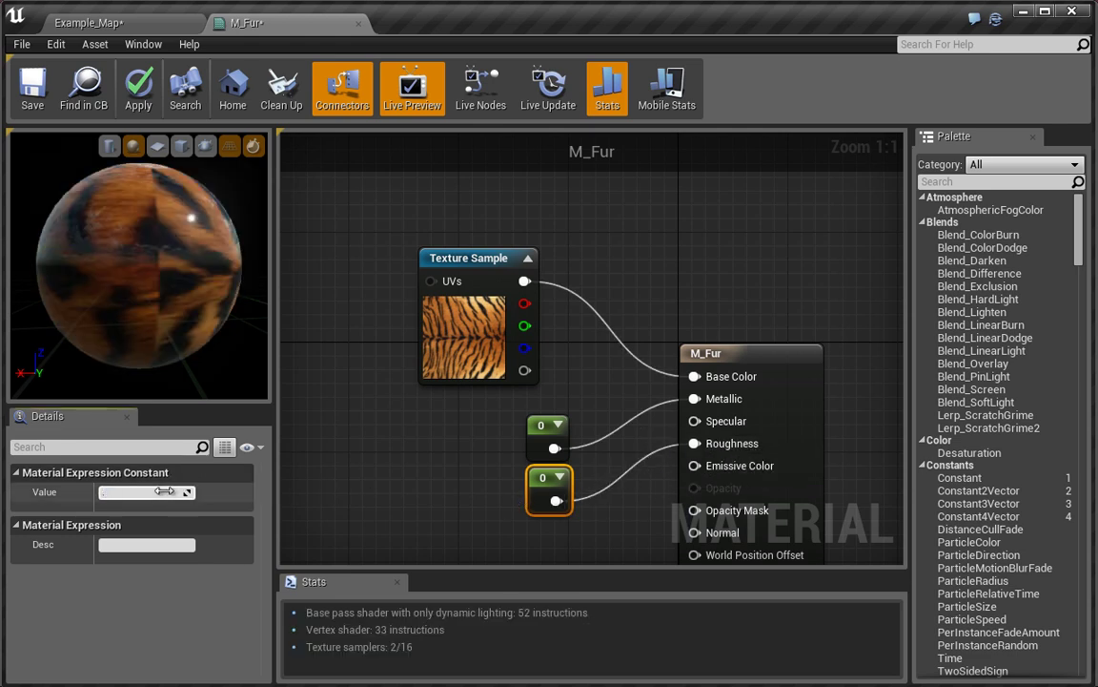
text(0.8)
key(Return)
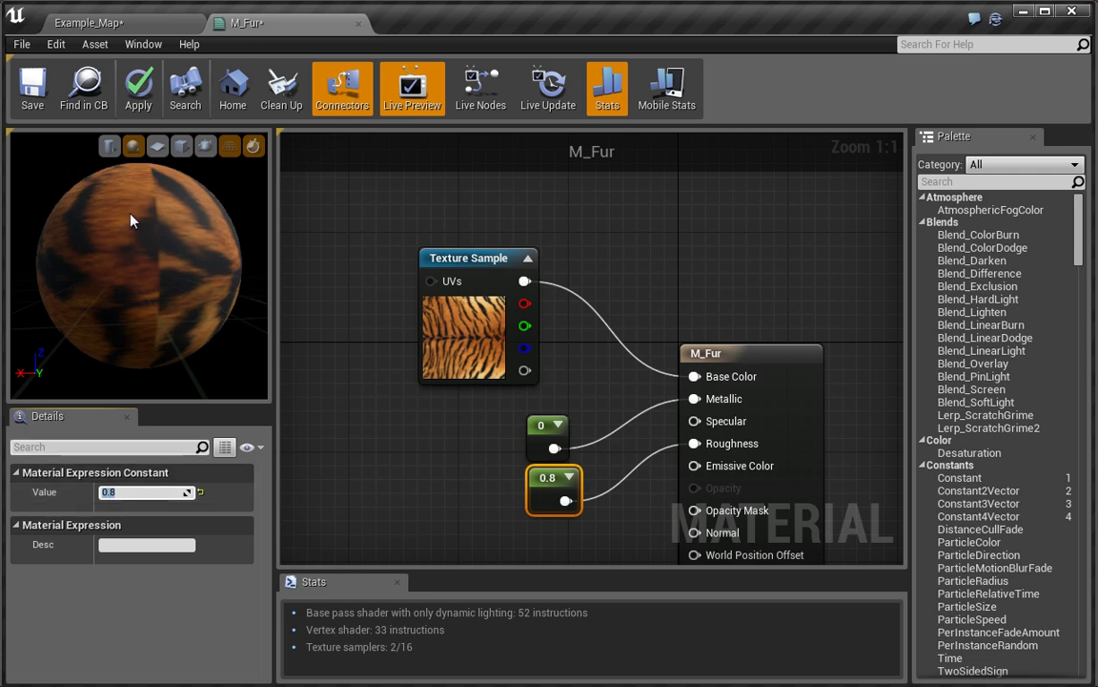
drag(212, 212, 250, 222)
- Add a OneMinus node between the noise texture sample and the M_Fur node
drag(413, 414, 453, 256)
scroll(453, 256, down, 3)
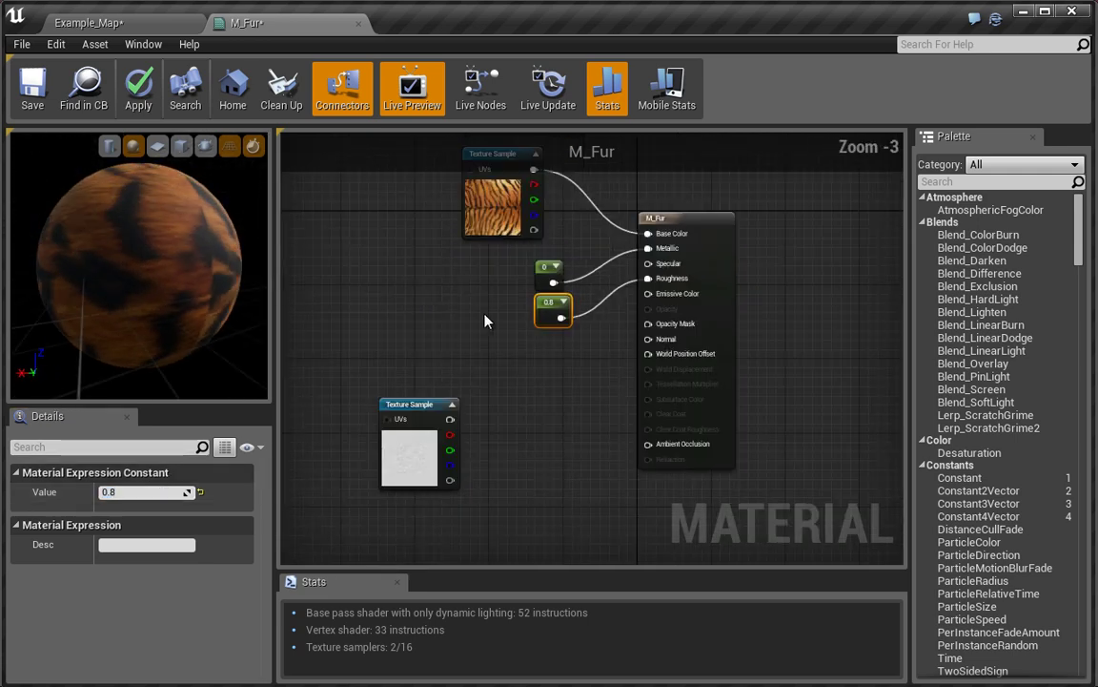
drag(485, 314, 477, 215)
click(413, 333)
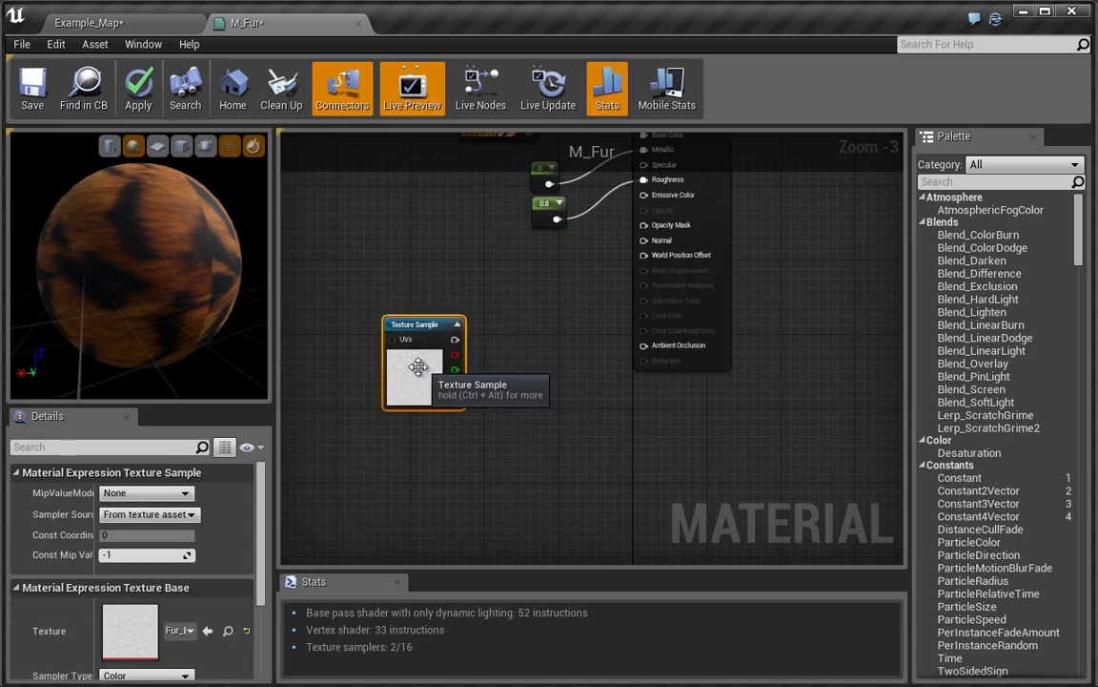
scroll(415, 338, up, 3)
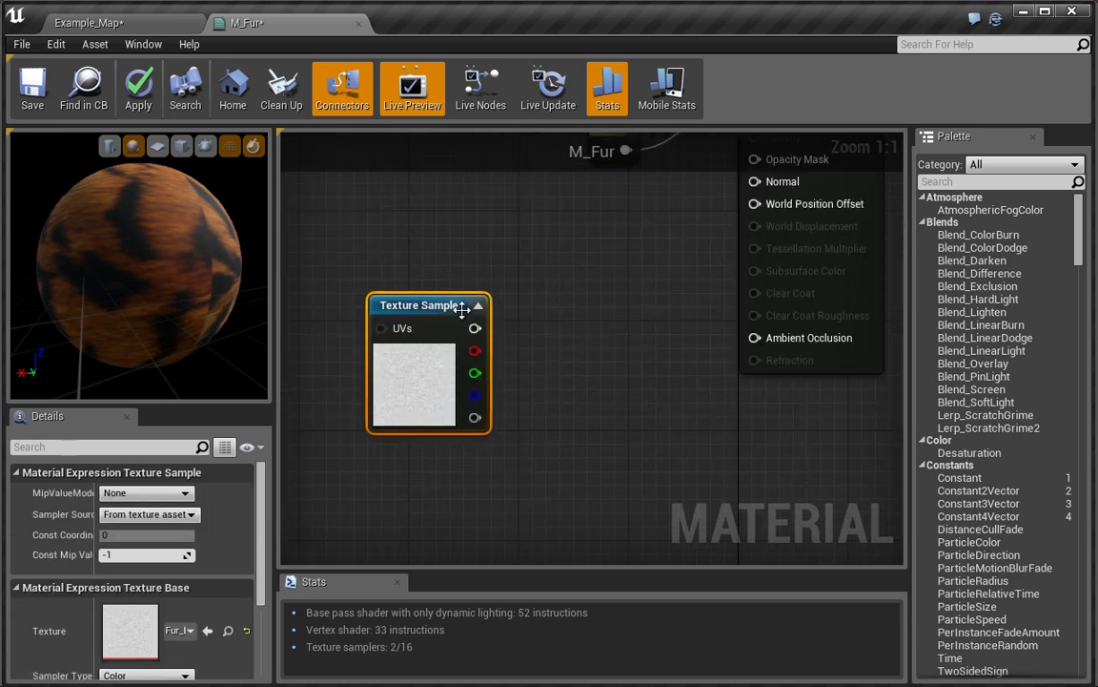
right_click(613, 324)
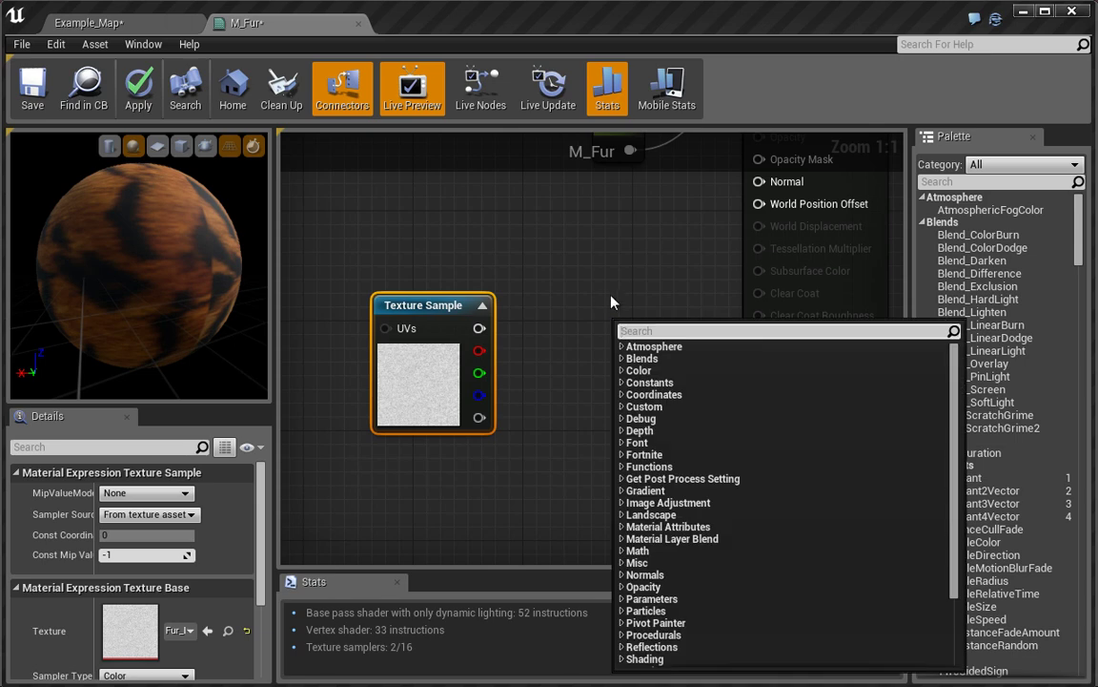
text(one)
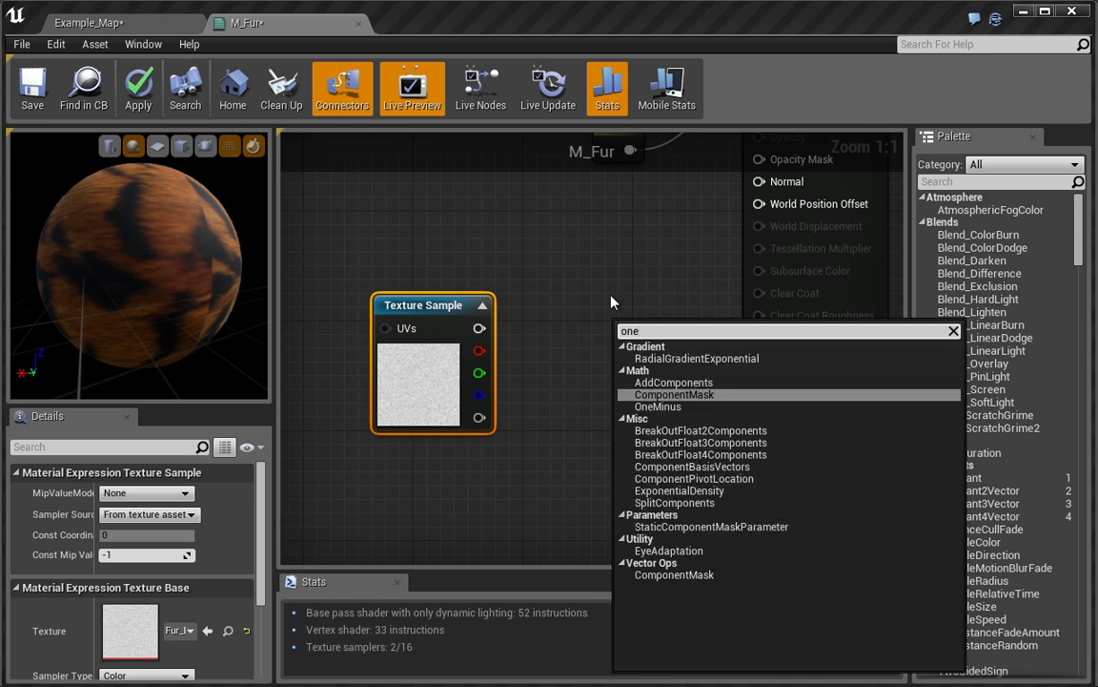
key(Down)
key(Return)
drag(642, 238, 592, 336)
- Connect the OneMinus output to the material's Opacity Mask
scroll(560, 385, down, 4)
scroll(562, 343, up, 2)
drag(694, 240, 612, 370)
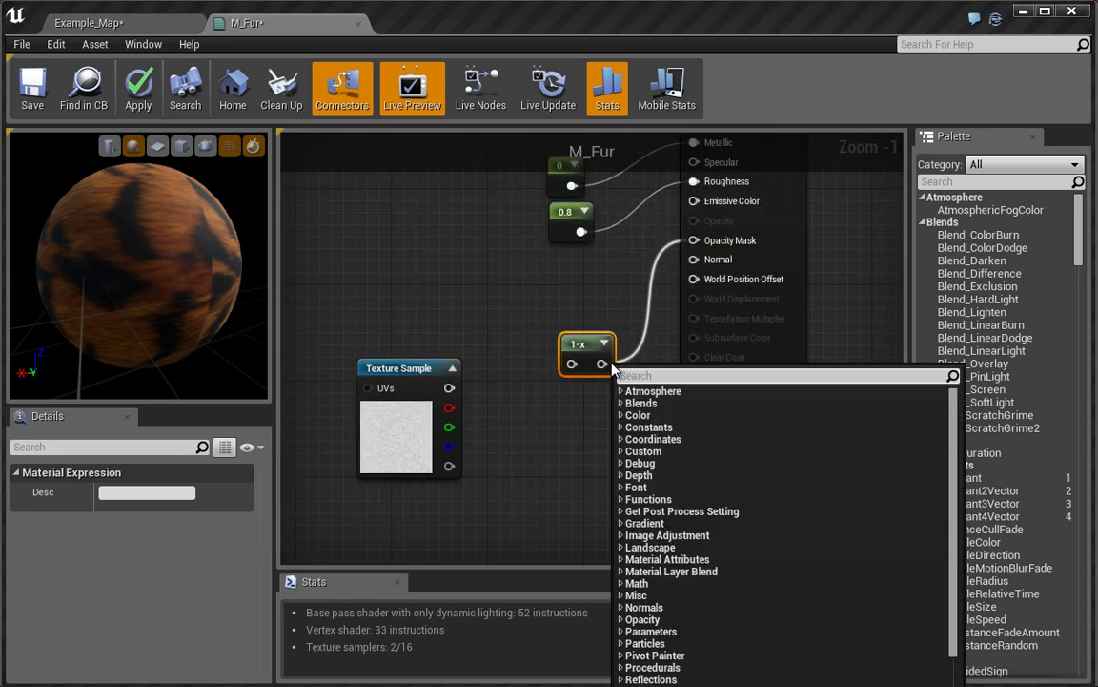
click(643, 305)
drag(694, 241, 600, 370)
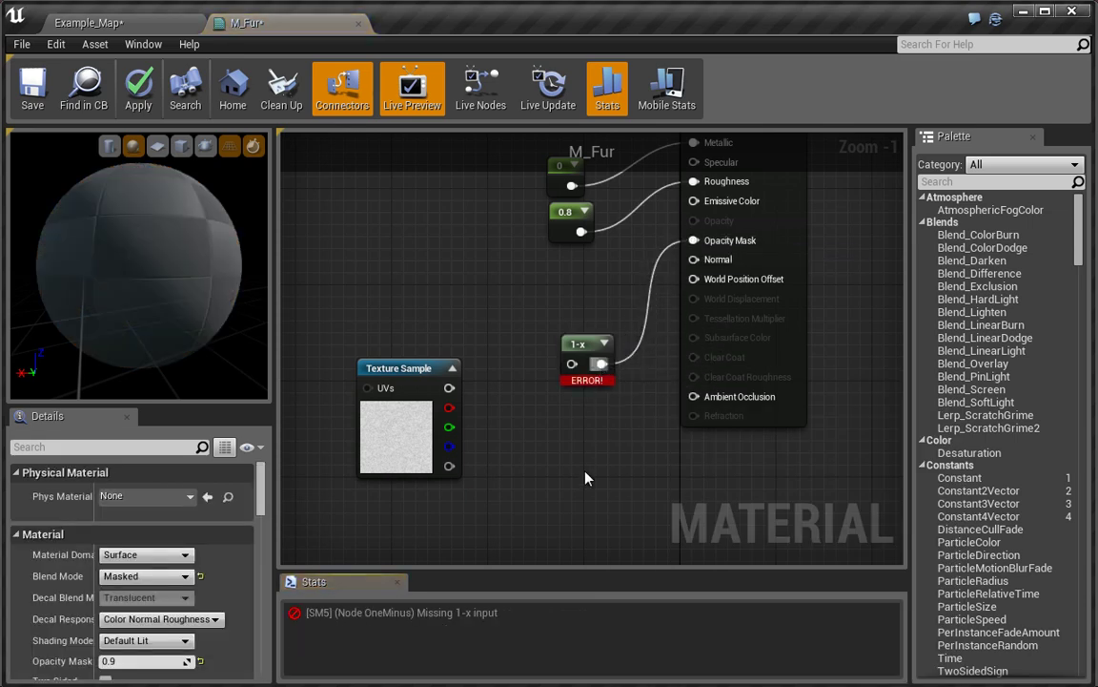
- Connect the noise sample's colour output to the OneMinus input and shift the sample slightly away from it
drag(504, 428, 588, 374)
click(529, 361)
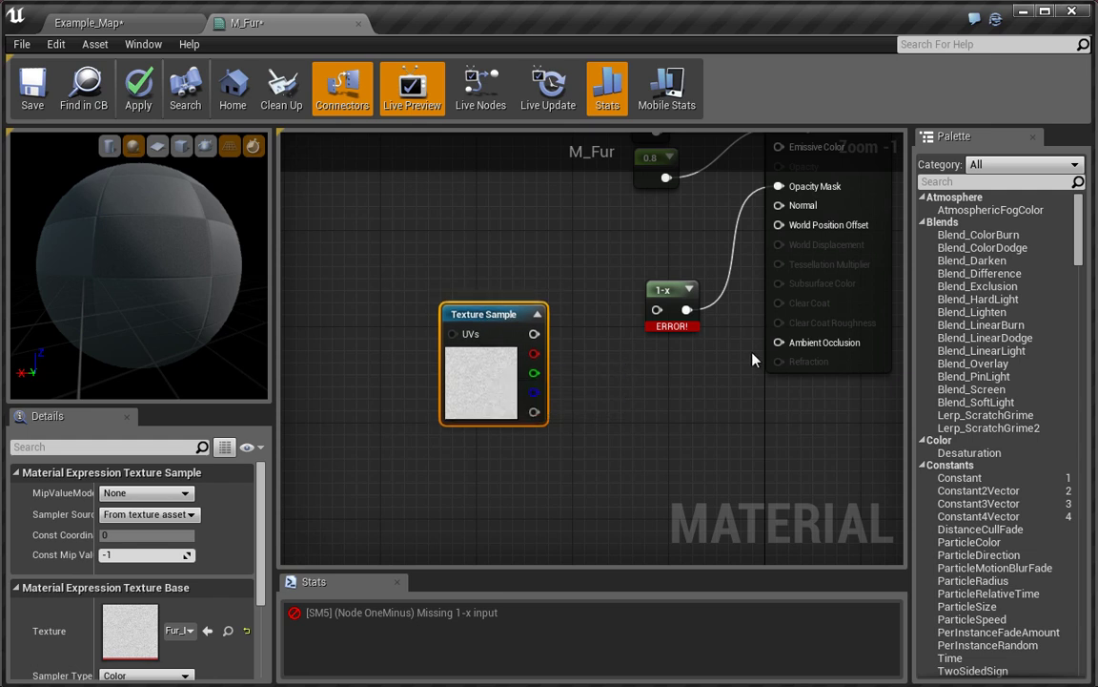
drag(656, 309, 538, 340)
drag(507, 387, 441, 368)
click(572, 384)
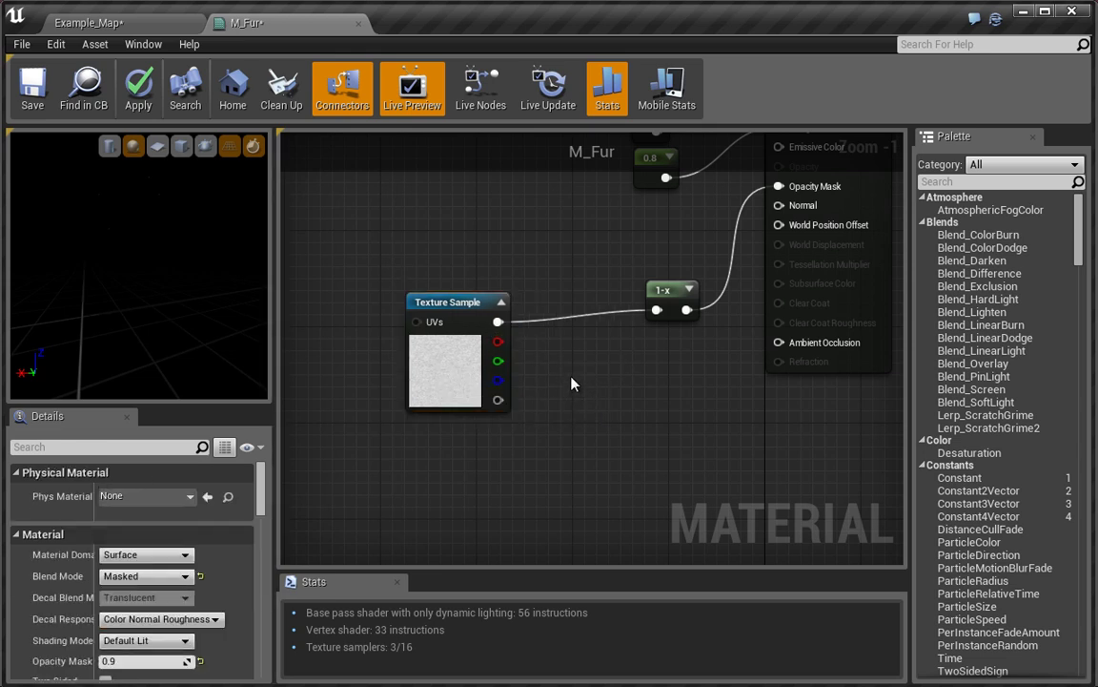
- Add a Multiply node below the OneMinus node and connect the noise sample's colour output to its A input
click(570, 385)
drag(582, 405, 497, 321)
click(450, 466)
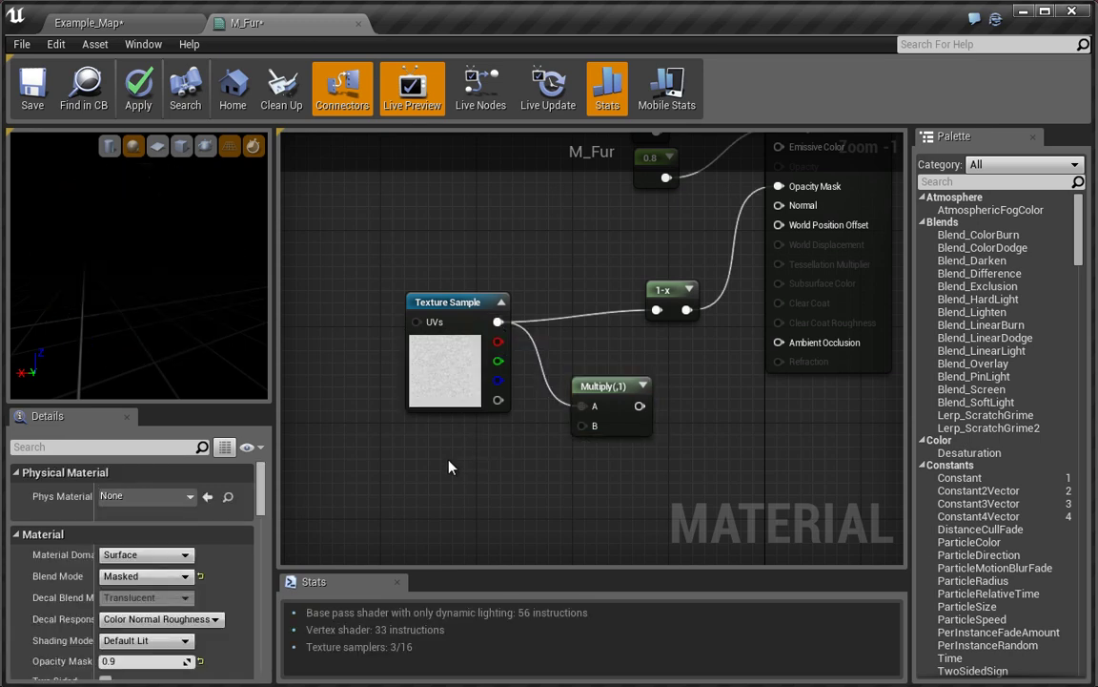
- Add a Fresnel node below the noise sample feeding the Multiply's B input, and connect the Multiply output to OneMinus
right_click(449, 466)
text(fres)
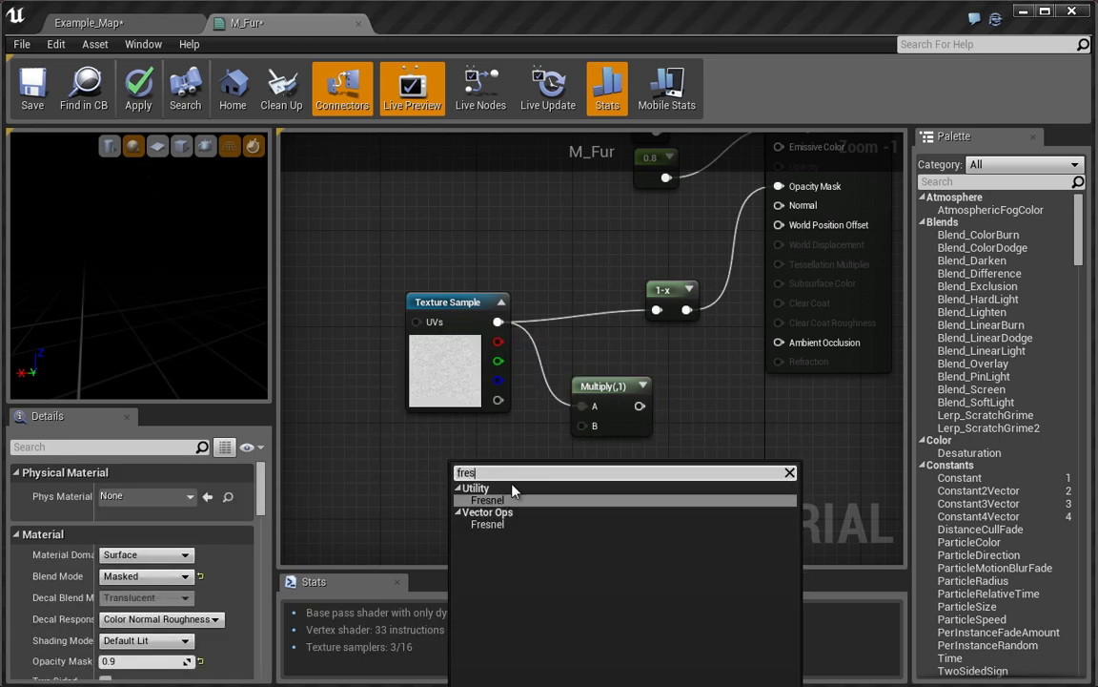
click(481, 500)
drag(501, 465, 657, 311)
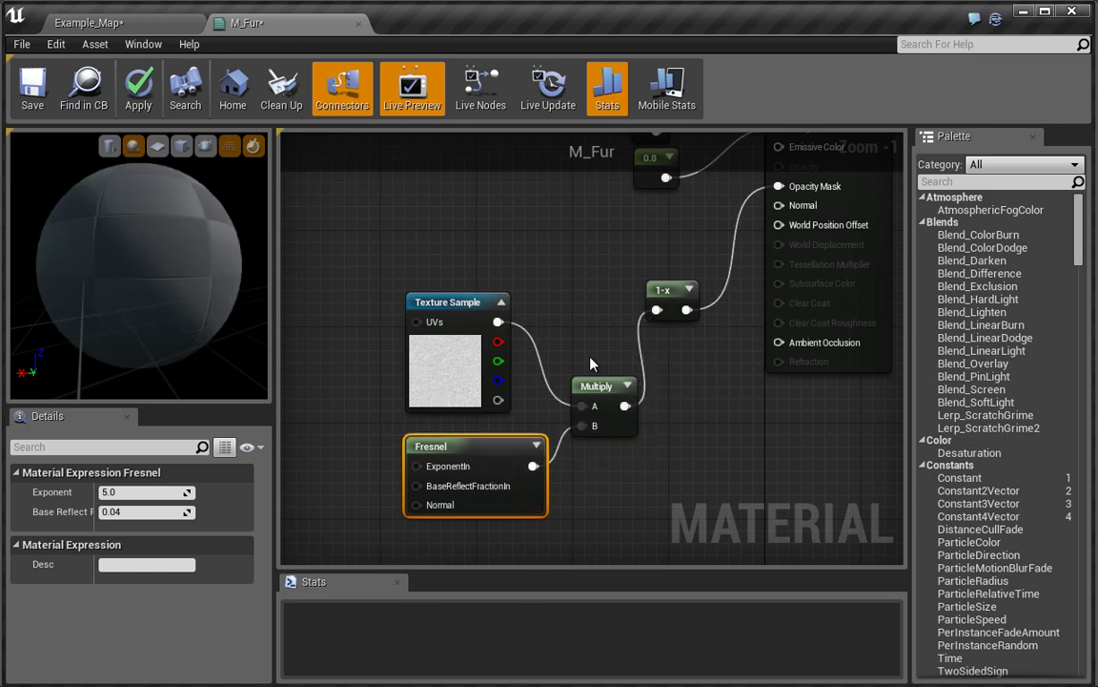
drag(591, 359, 689, 291)
mouse_move(158, 251)
mouse_down()
mouse_move(123, 260)
mouse_move(171, 257)
mouse_up()
drag(140, 191, 153, 237)
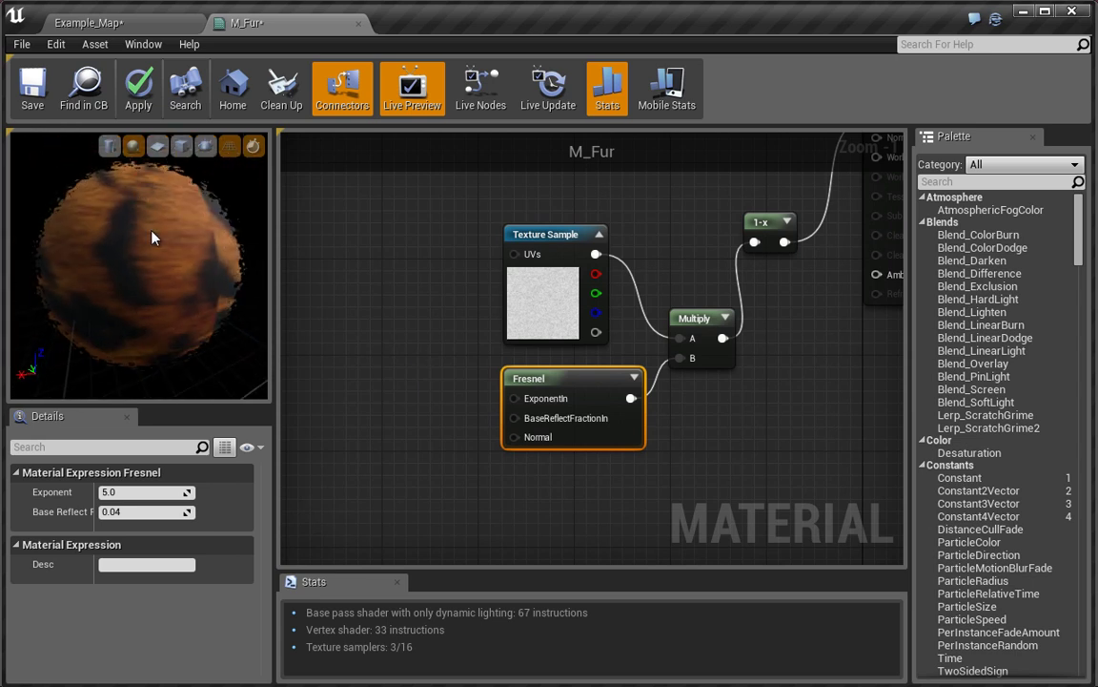
- Add a Constant node with value 3 and connect it to the Fresnel's ExponentIn input
click(403, 385)
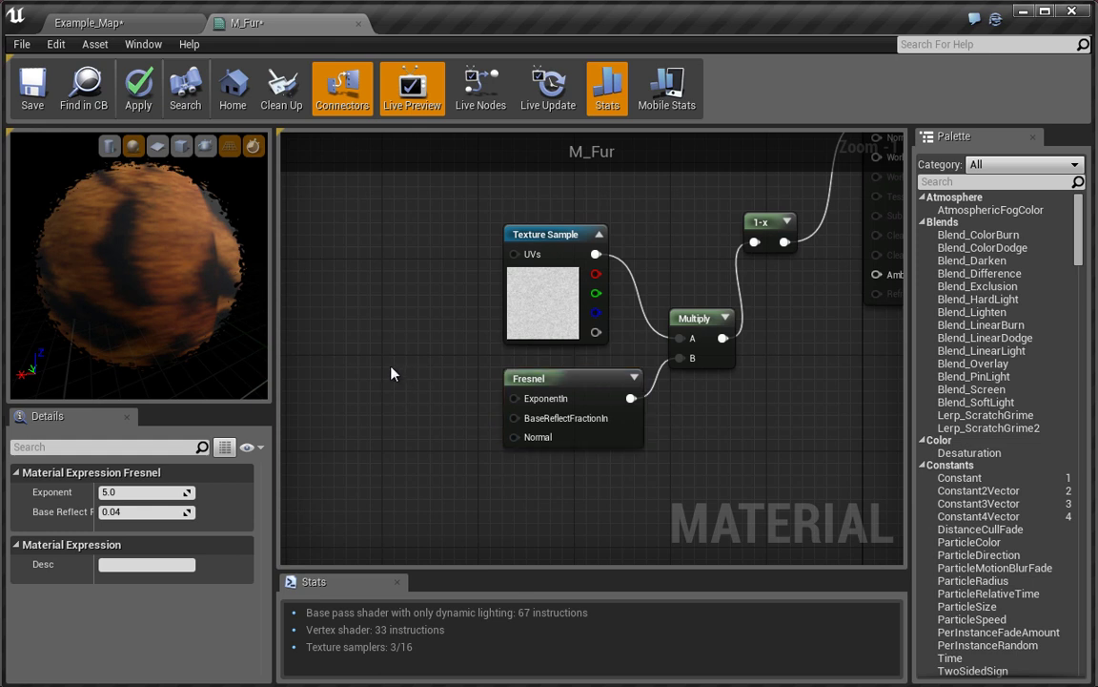
drag(417, 397, 515, 399)
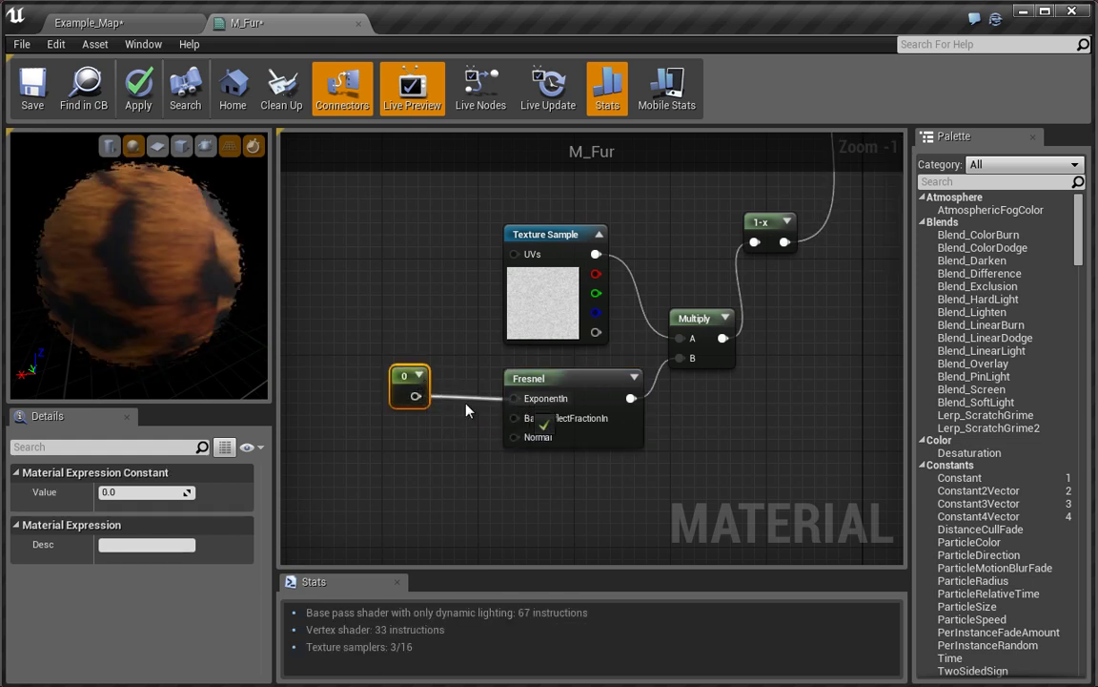
click(135, 492)
text(3)
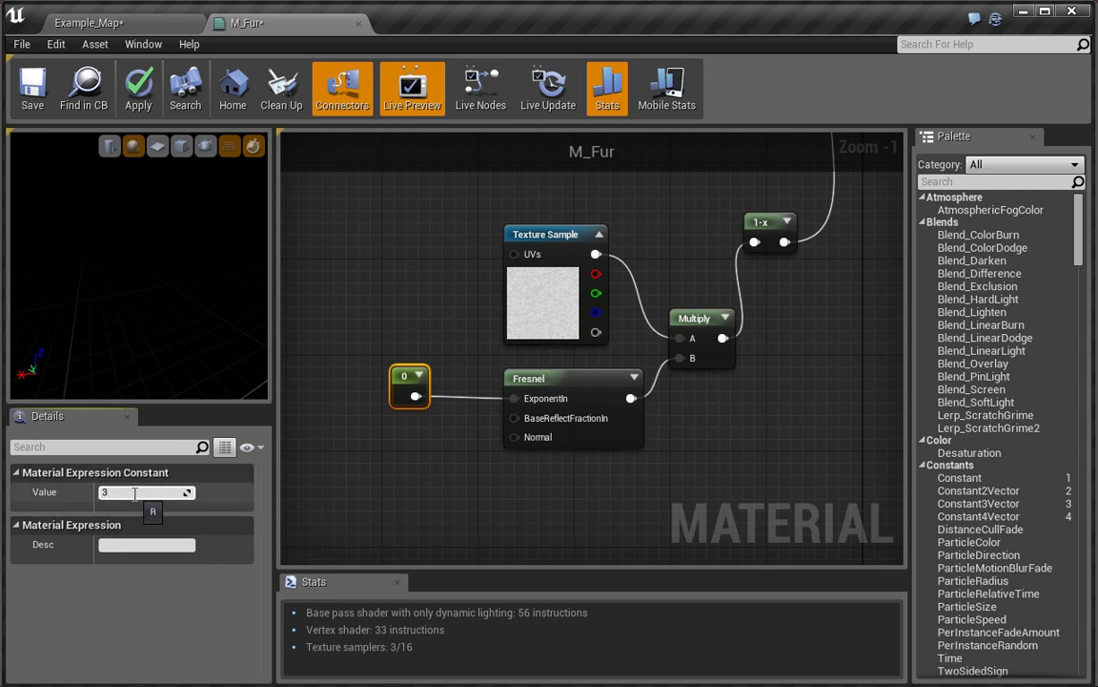
text(3)
key(BackSpace)
key(BackSpace)
text(23)
key(Return)
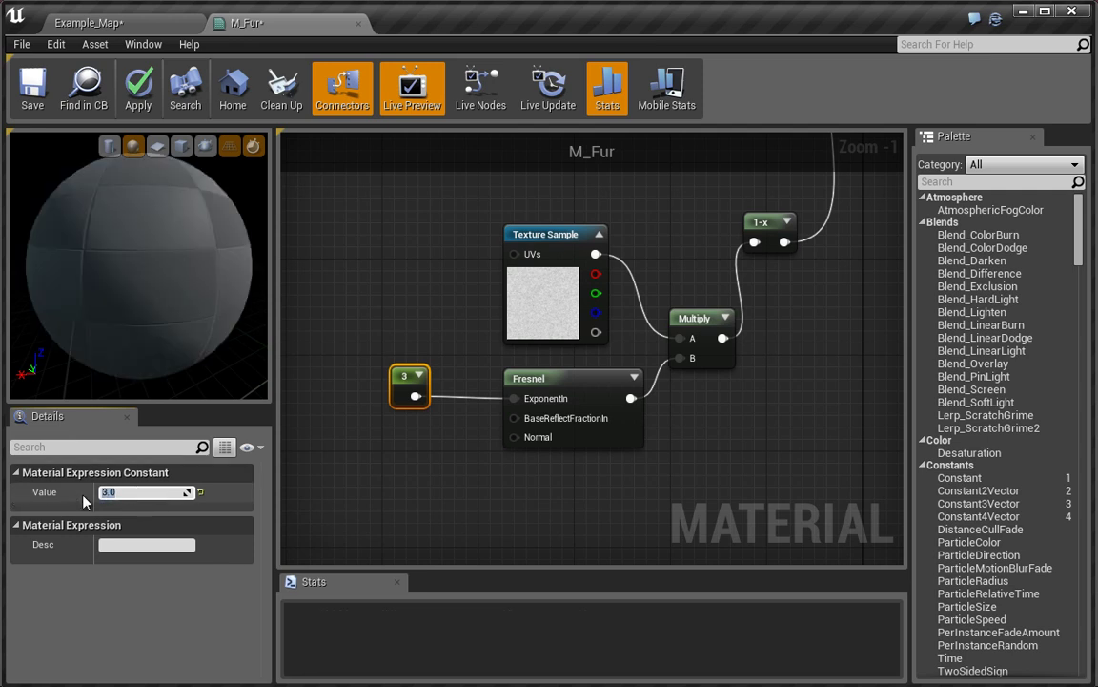
- Examine the opacity mask node chain and the Base Color, Metallic and Roughness nodes alongside the material preview
drag(186, 270, 257, 262)
scroll(375, 343, down, 3)
drag(361, 305, 629, 491)
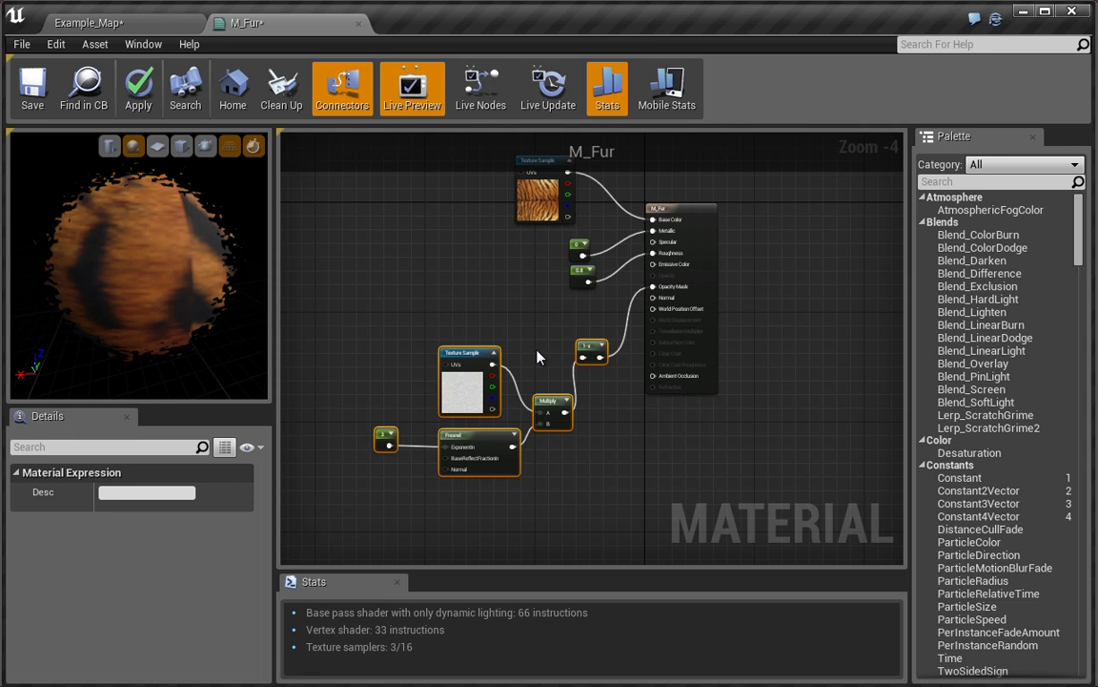
drag(537, 351, 544, 412)
drag(465, 231, 583, 381)
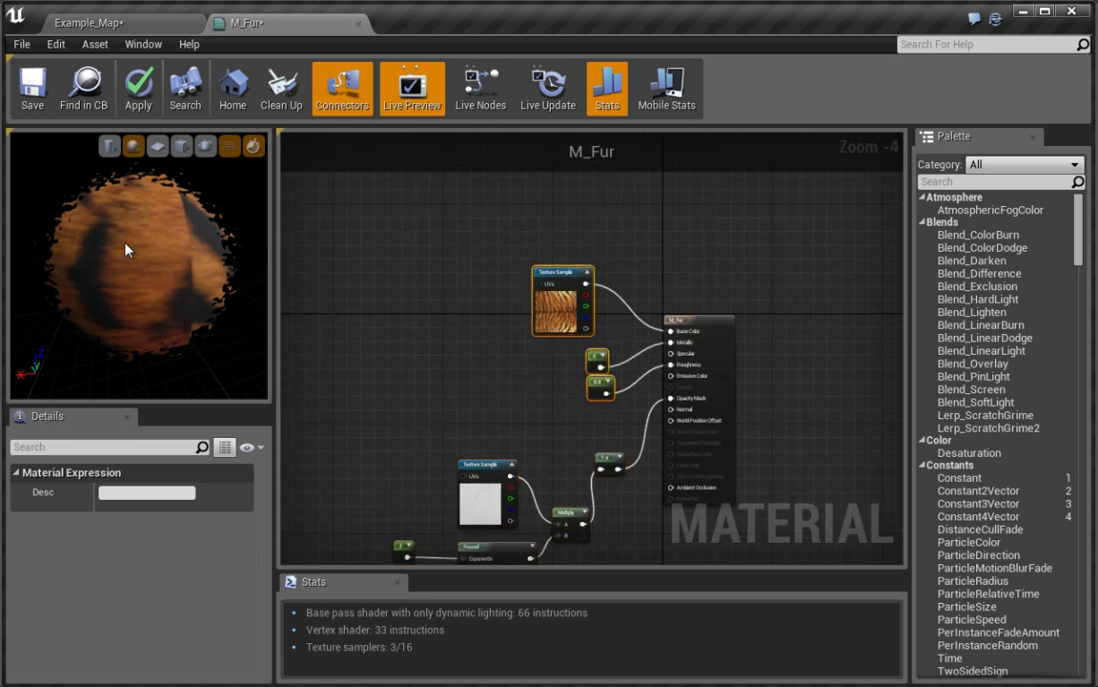
click(402, 308)
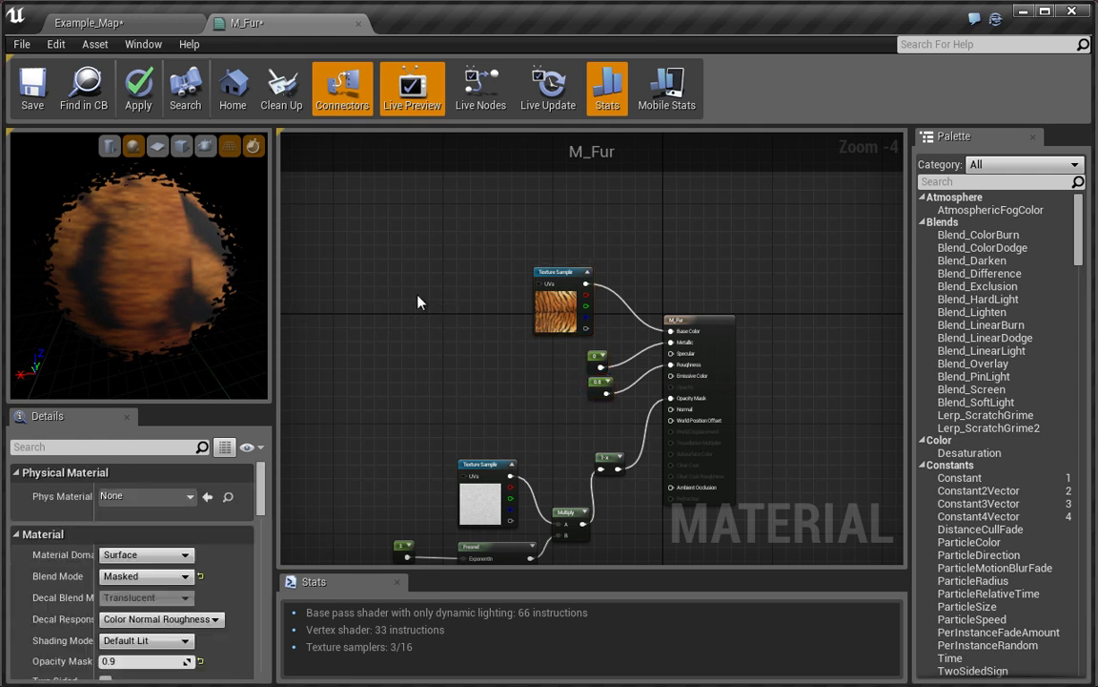
drag(420, 302, 462, 324)
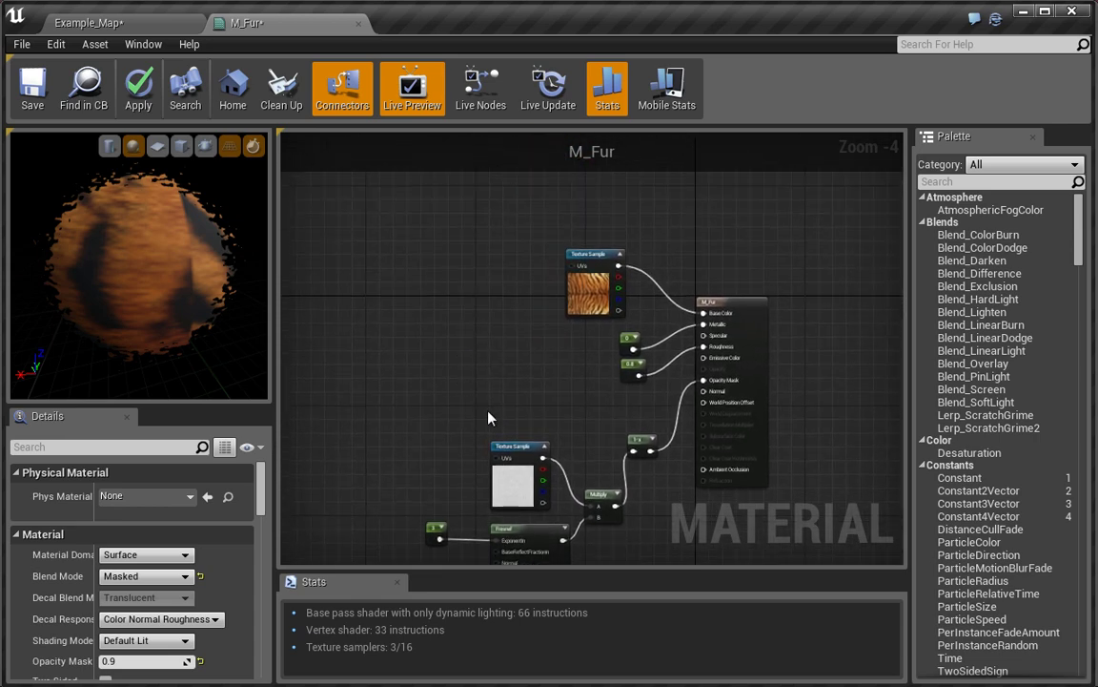
scroll(451, 392, up, 4)
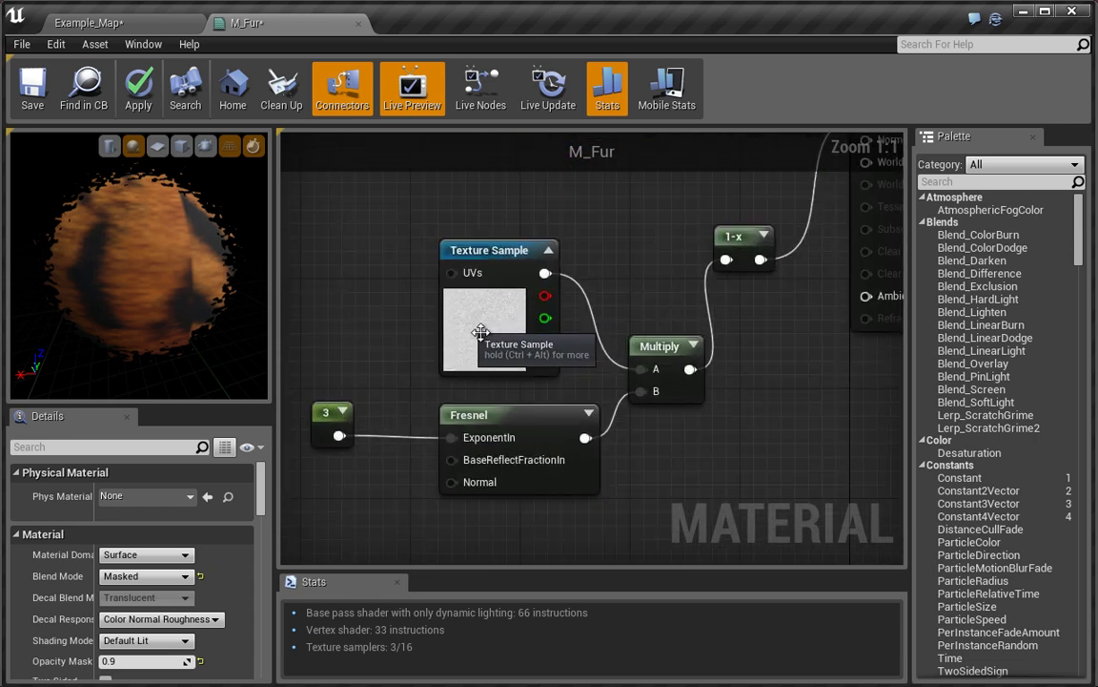
- Add a BumpOffset node on the input side of the pelt texture sample and connect its output to the sample's UVs
drag(462, 219, 512, 473)
drag(483, 313, 505, 370)
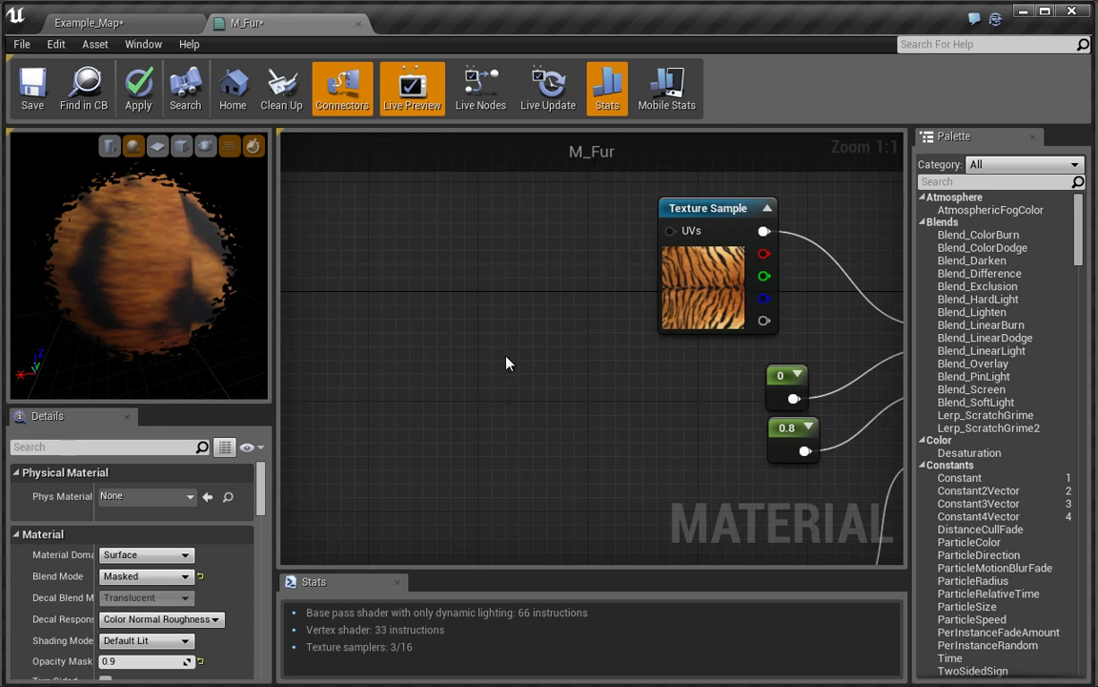
right_click(458, 342)
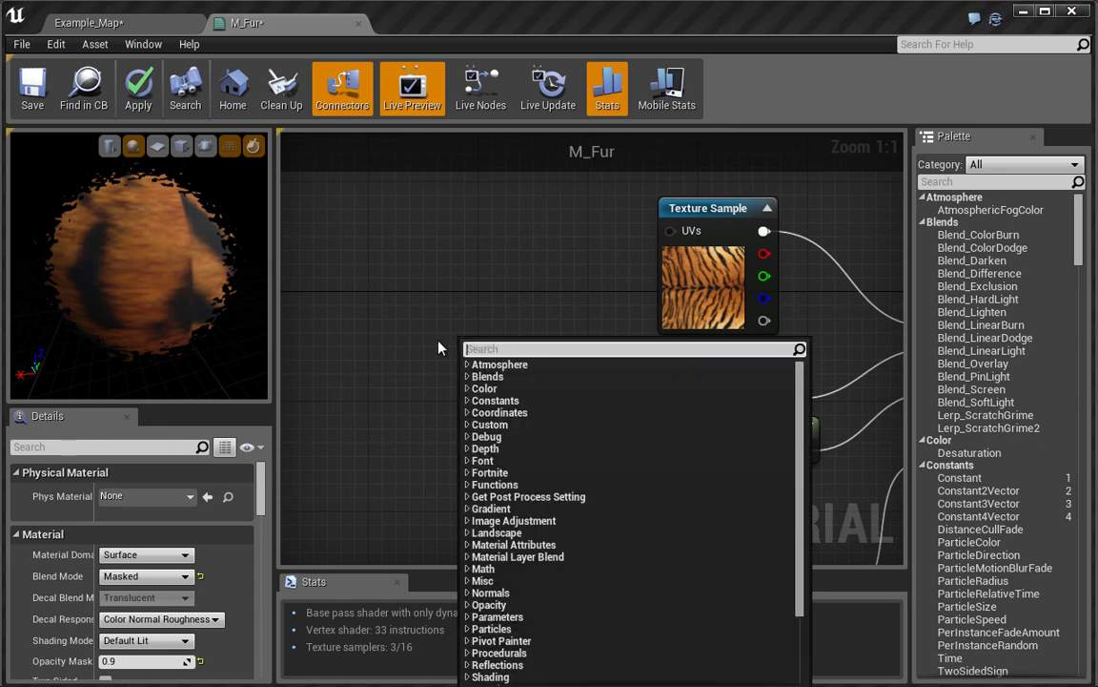
text(bump)
key(Return)
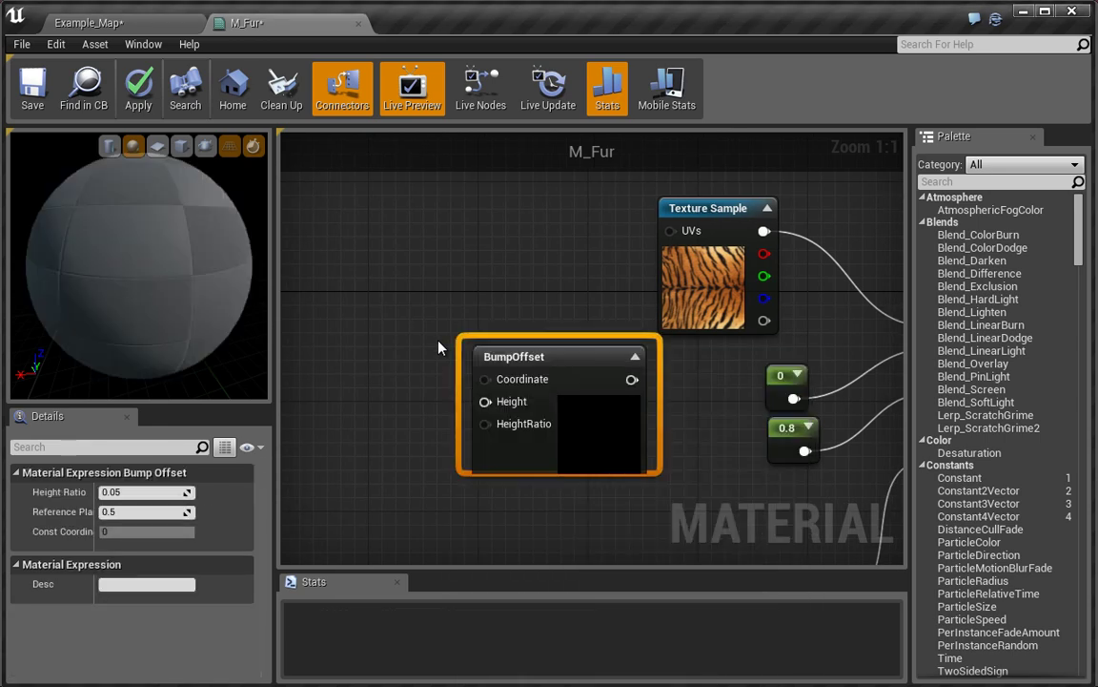
drag(579, 334, 443, 229)
drag(579, 348, 448, 264)
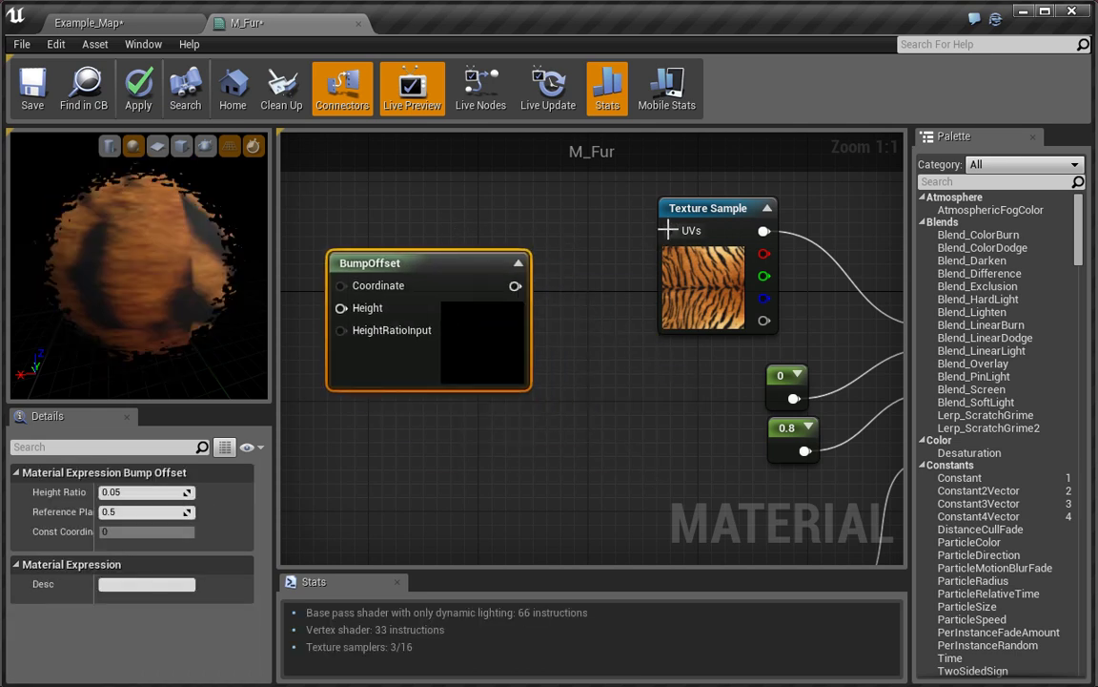
drag(668, 230, 515, 286)
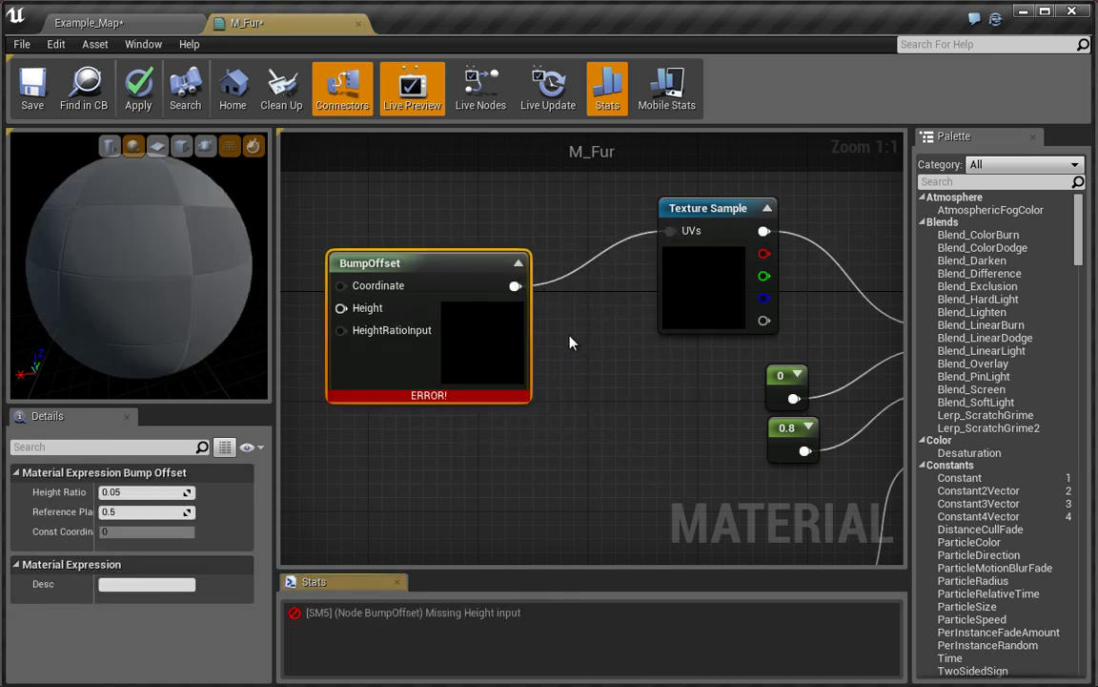
- Move the BumpOffset node farther away from the pelt texture sample
drag(584, 350, 549, 346)
scroll(585, 362, down, 3)
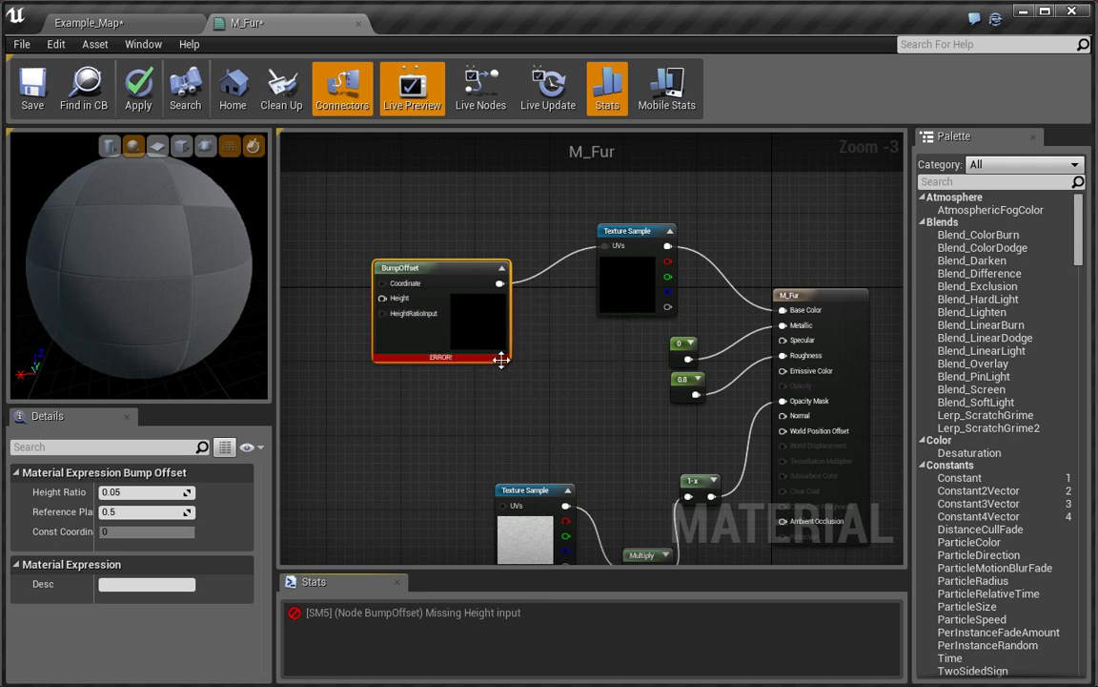
drag(507, 373, 657, 335)
drag(620, 274, 490, 294)
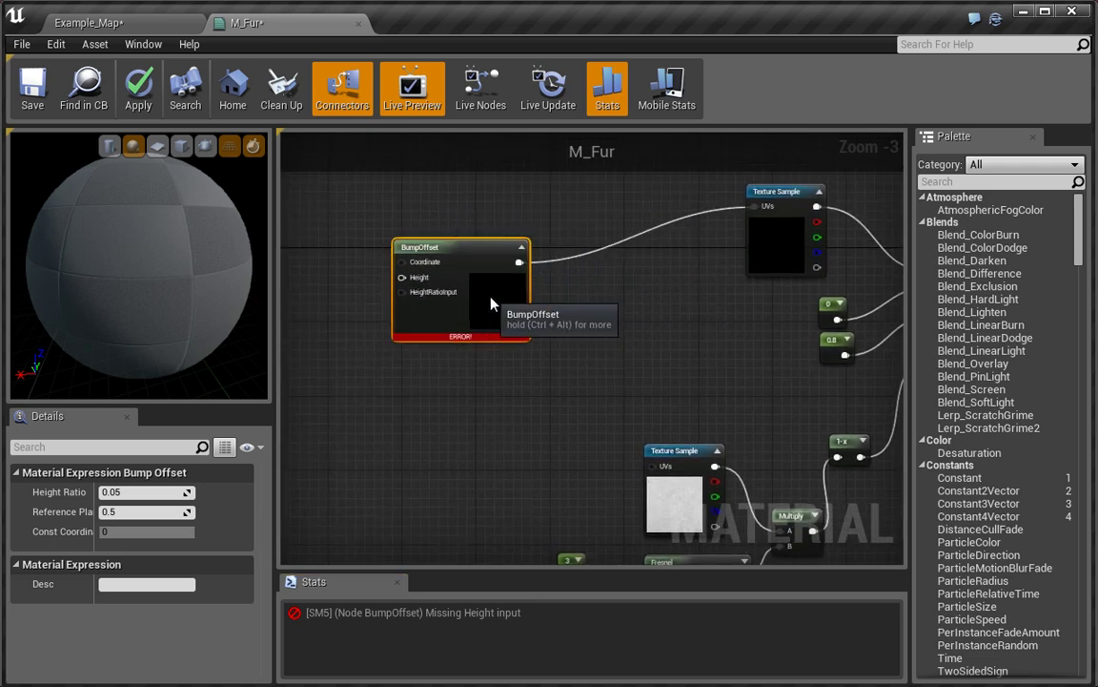
- Add a Multiply node that takes the BumpOffset output in A and feeds the noise sample's UVs
click(617, 360)
click(625, 362)
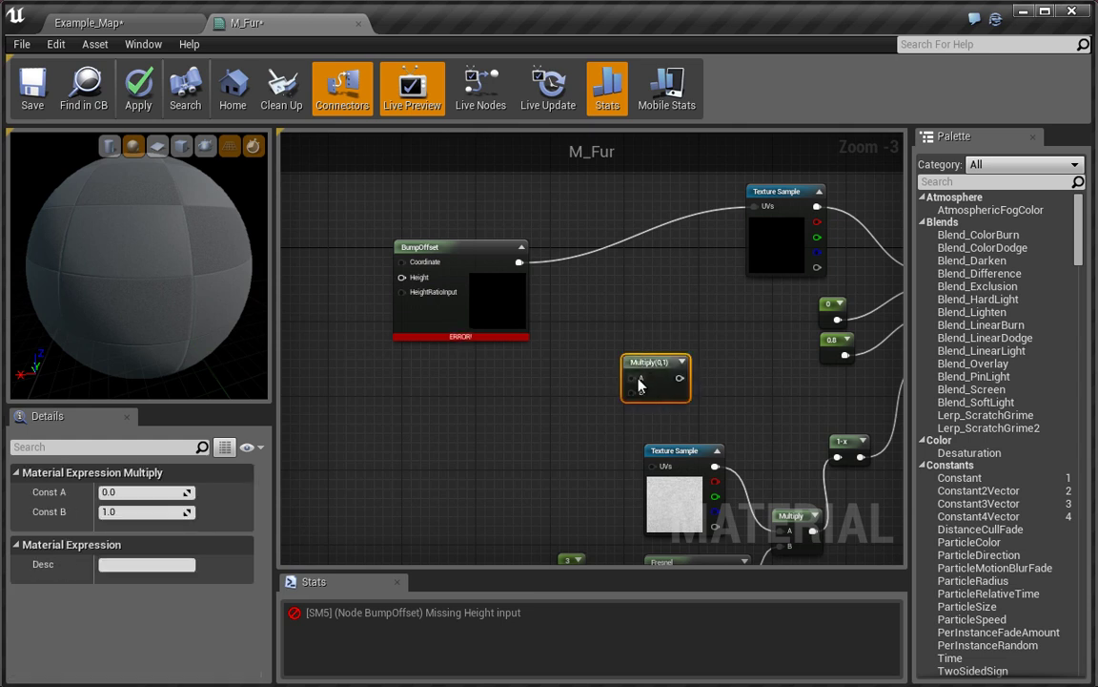
drag(631, 377, 524, 271)
drag(630, 362, 656, 474)
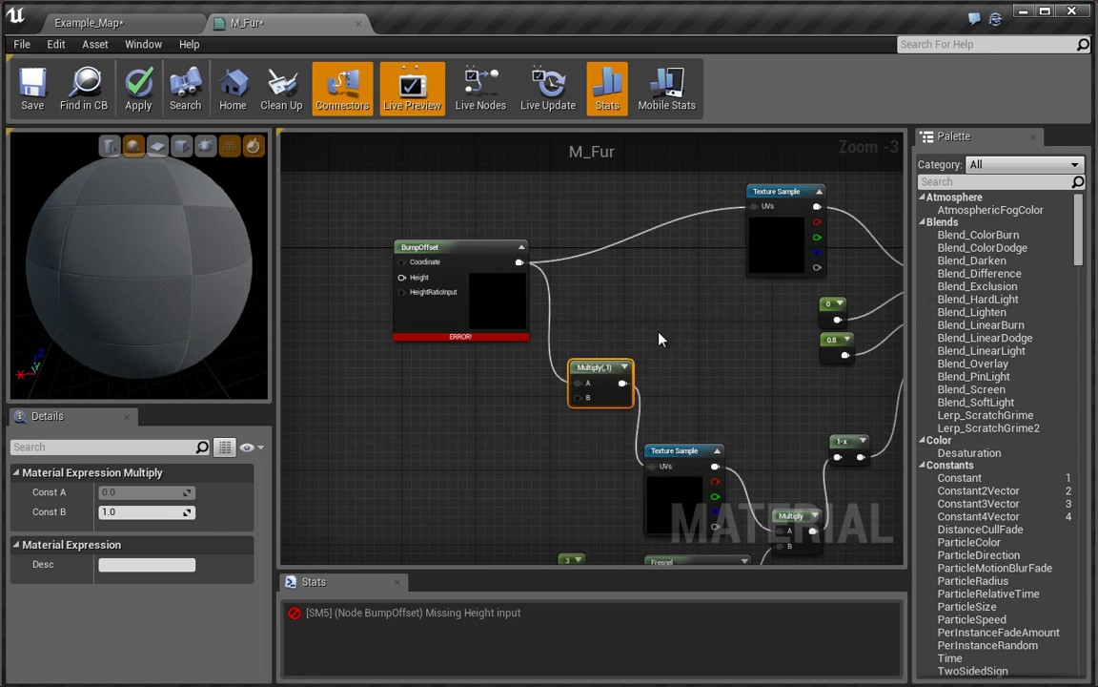
drag(639, 327, 677, 270)
drag(376, 377, 482, 364)
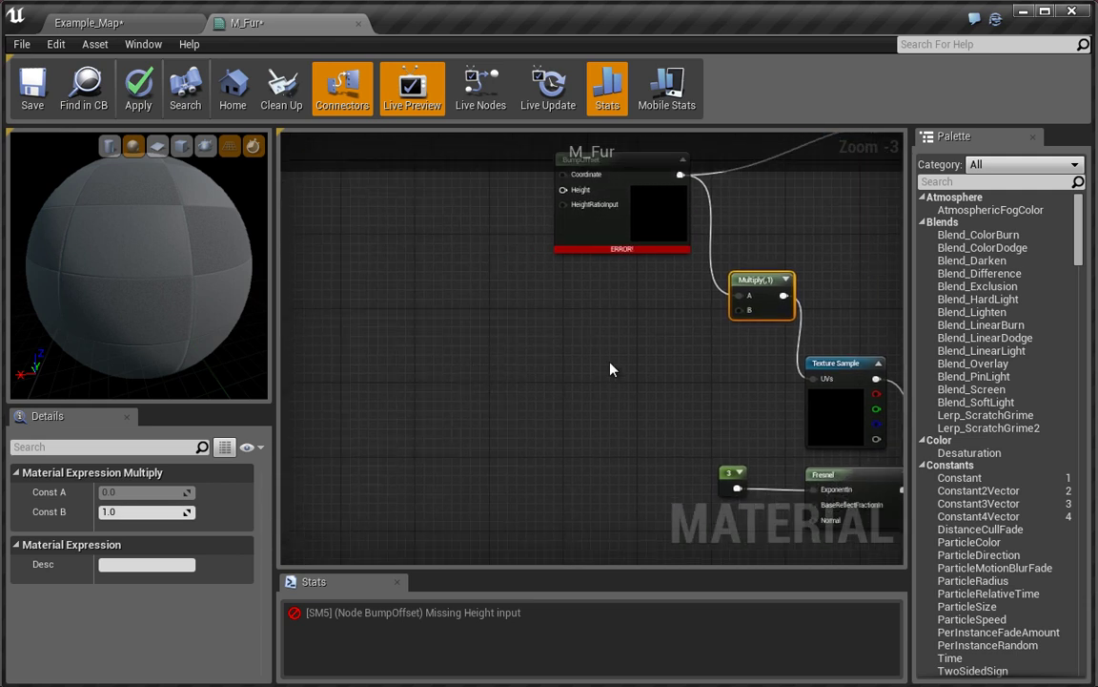
- Add a constant node with a value of 16 on the input side of the Multiply node
click(414, 389)
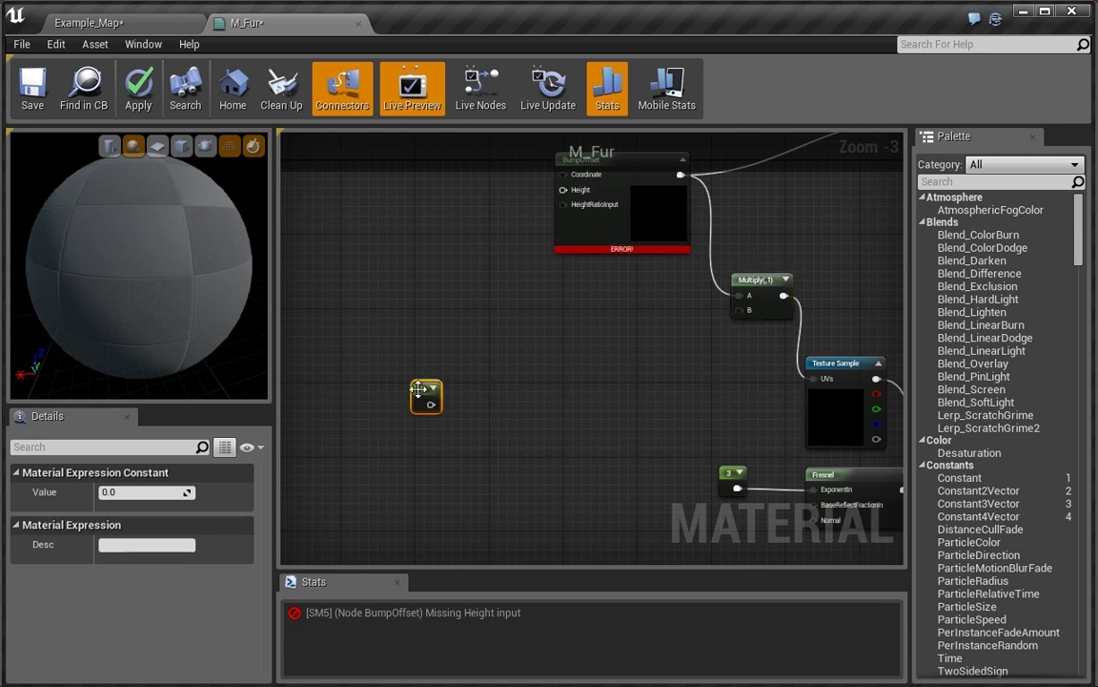
click(116, 494)
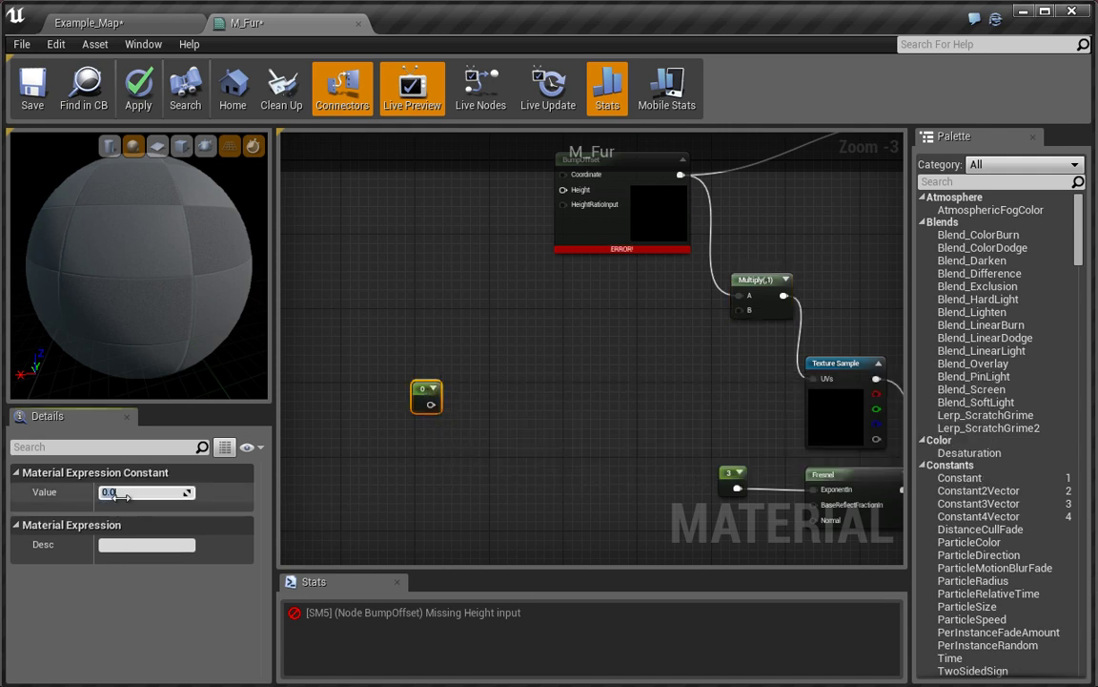
text(16)
key(Return)
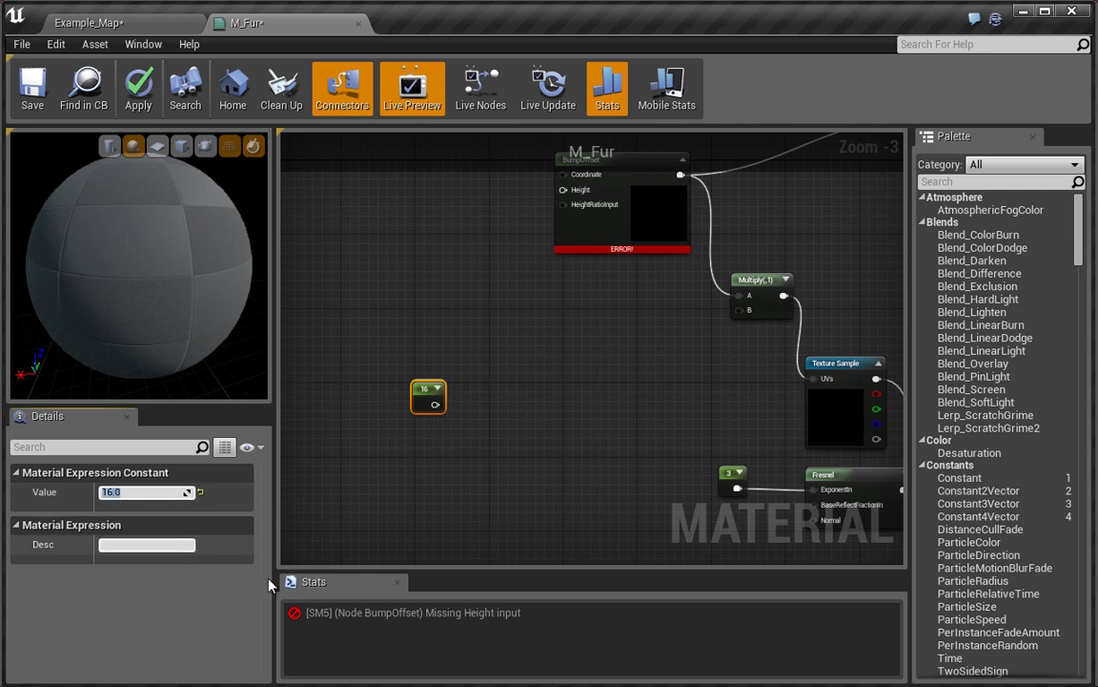
- Convert the 16 constant to a parameter named Fur Tile and connect it to the Multiply node's B input
right_click(423, 388)
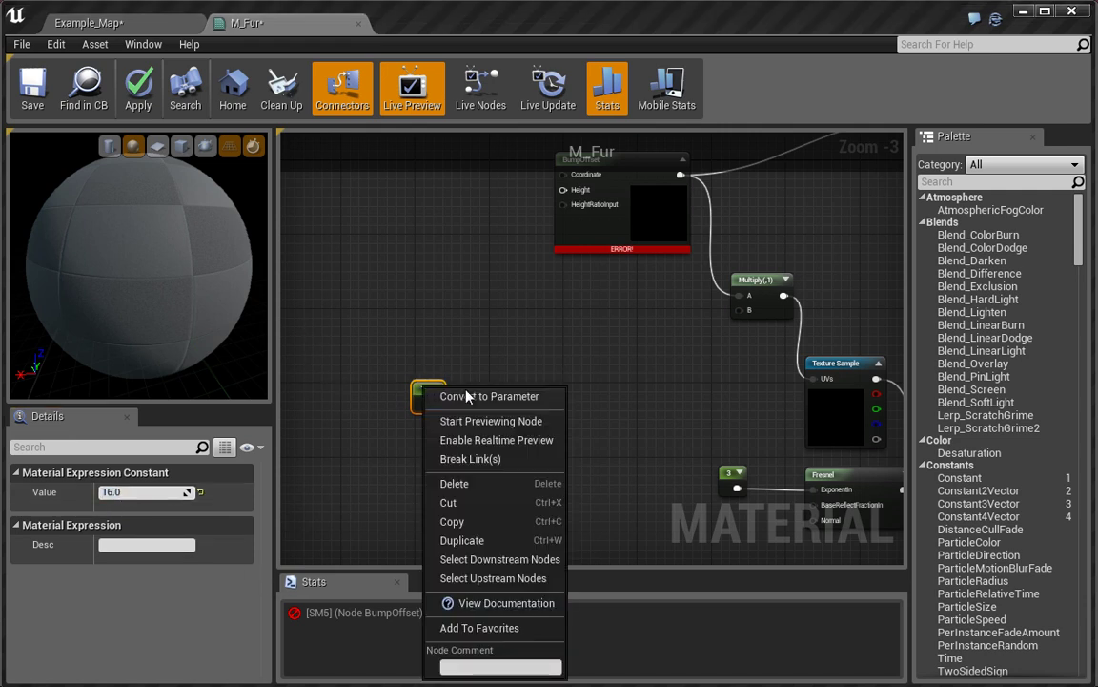
click(476, 395)
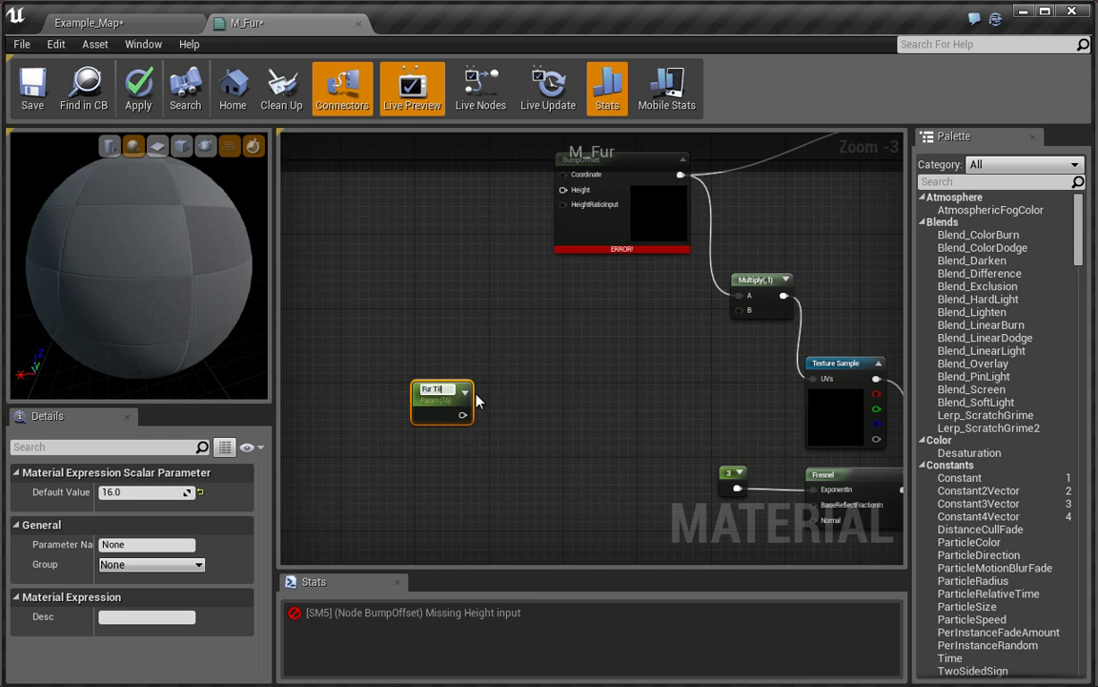
text(e)
key(Return)
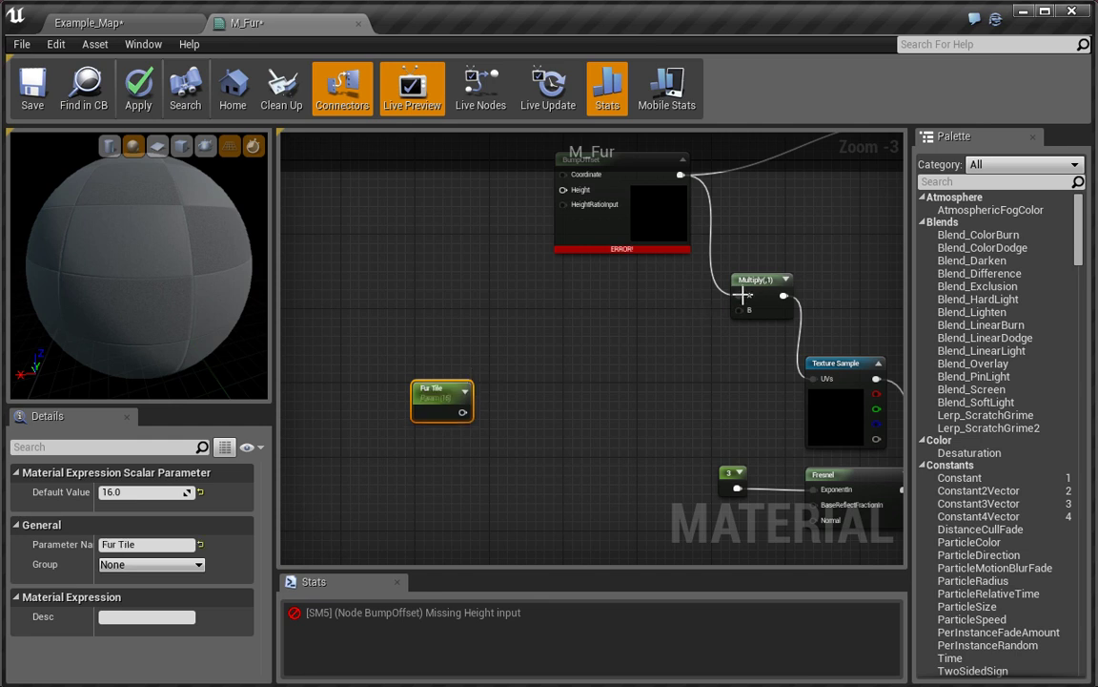
drag(740, 310, 408, 412)
- Duplicate the fur noise texture sample beside the BumpOffset node, connect its red output to Height, and inspect the preview
click(680, 407)
drag(685, 406, 566, 373)
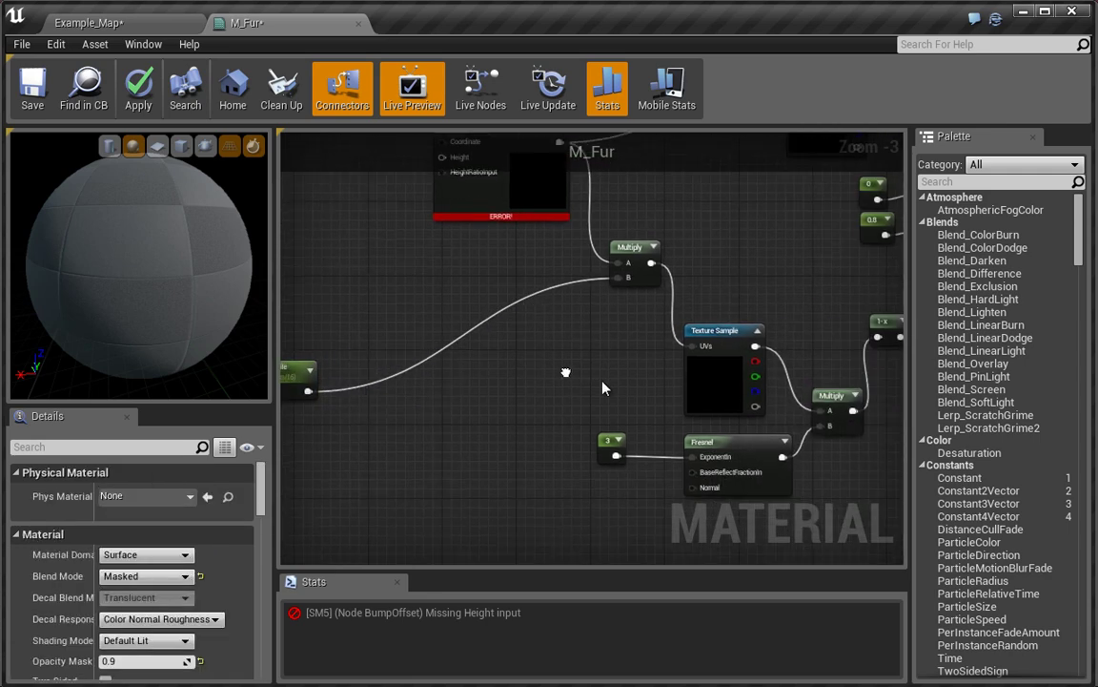
click(711, 372)
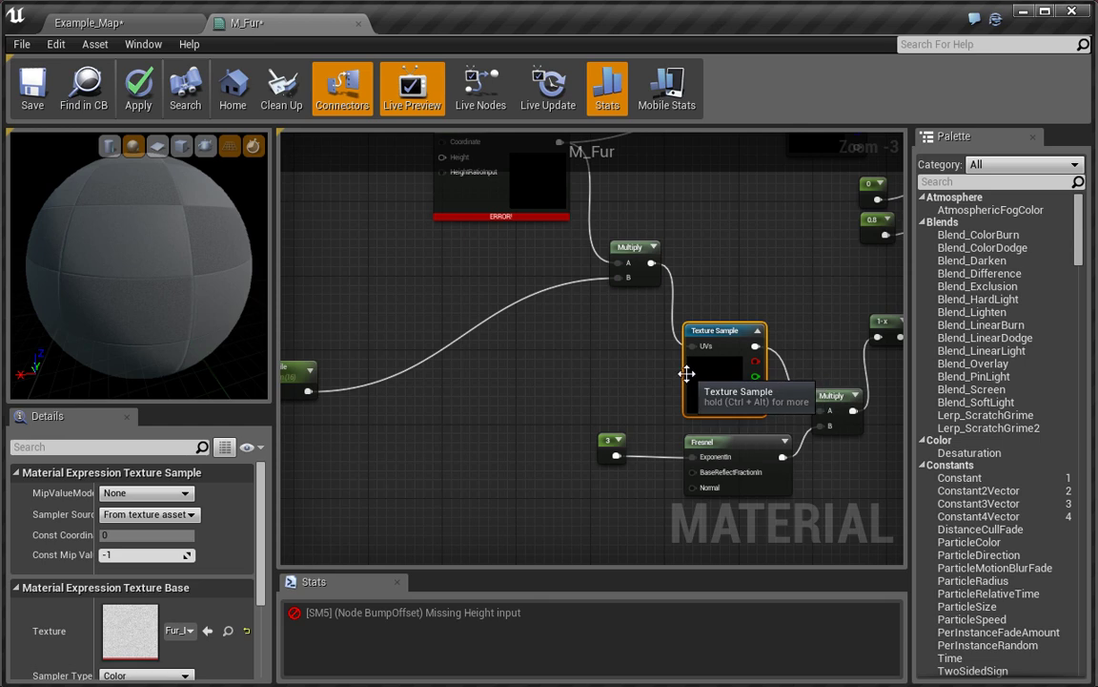
key(ctrl+w)
drag(687, 404, 326, 256)
drag(410, 293, 548, 381)
drag(709, 311, 568, 338)
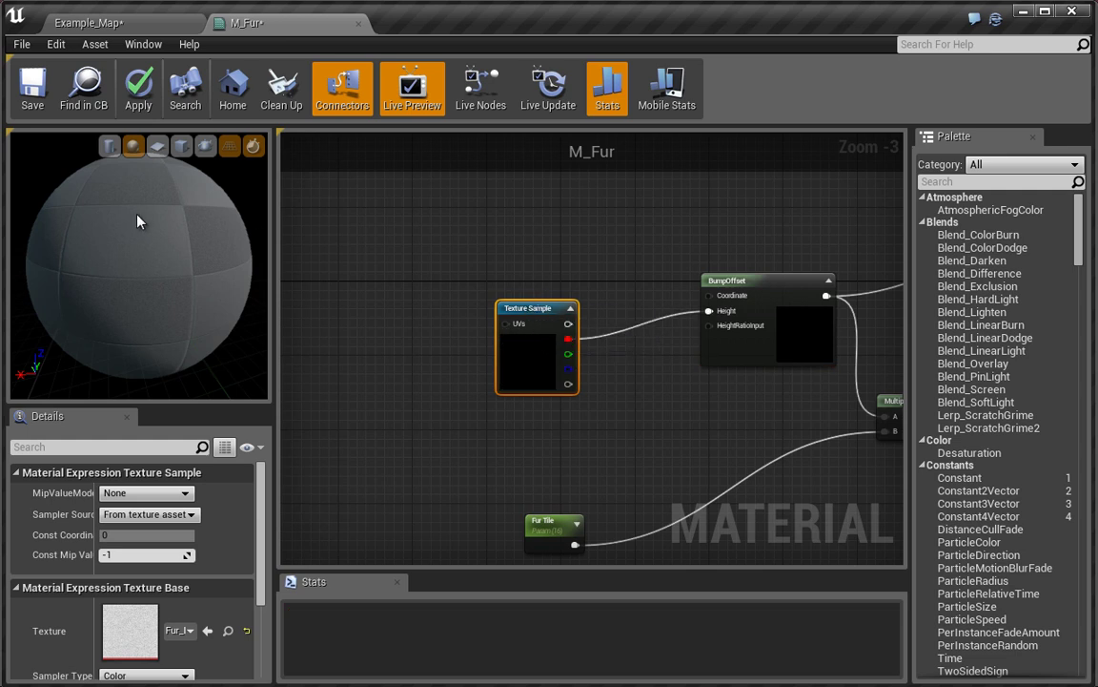
drag(141, 218, 133, 278)
drag(515, 376, 550, 394)
drag(162, 241, 196, 259)
drag(564, 292, 422, 213)
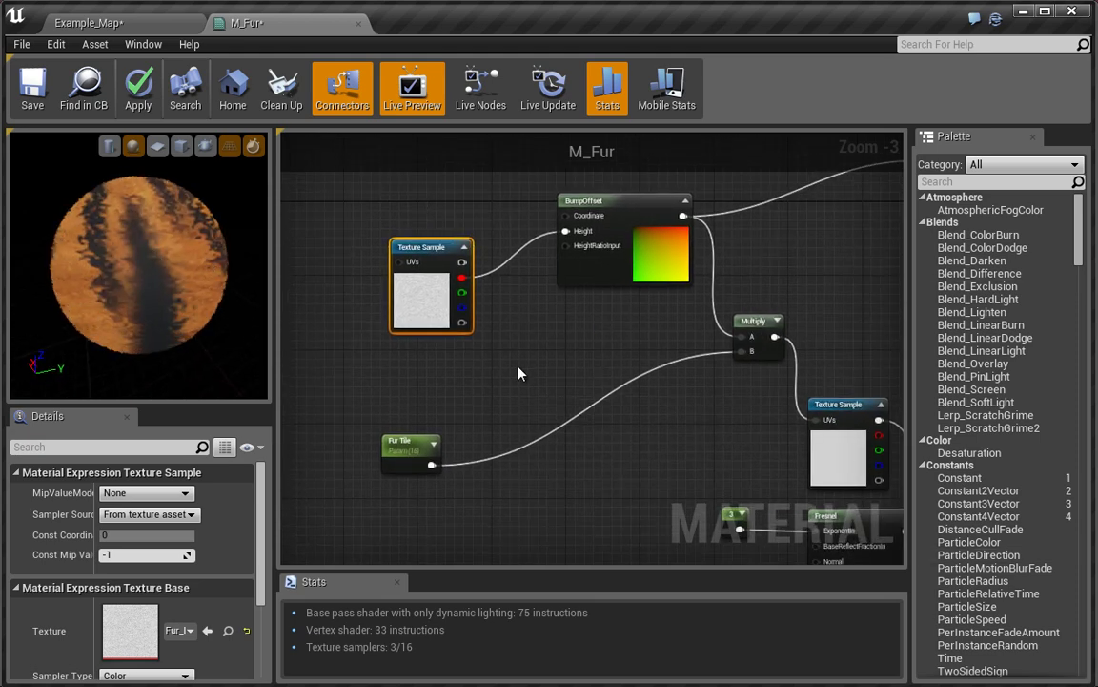
- Move the duplicated texture sample lower and add a second BumpOffset node whose output feeds the first one's Coordinate input
drag(536, 397, 660, 468)
drag(567, 371, 539, 417)
click(396, 227)
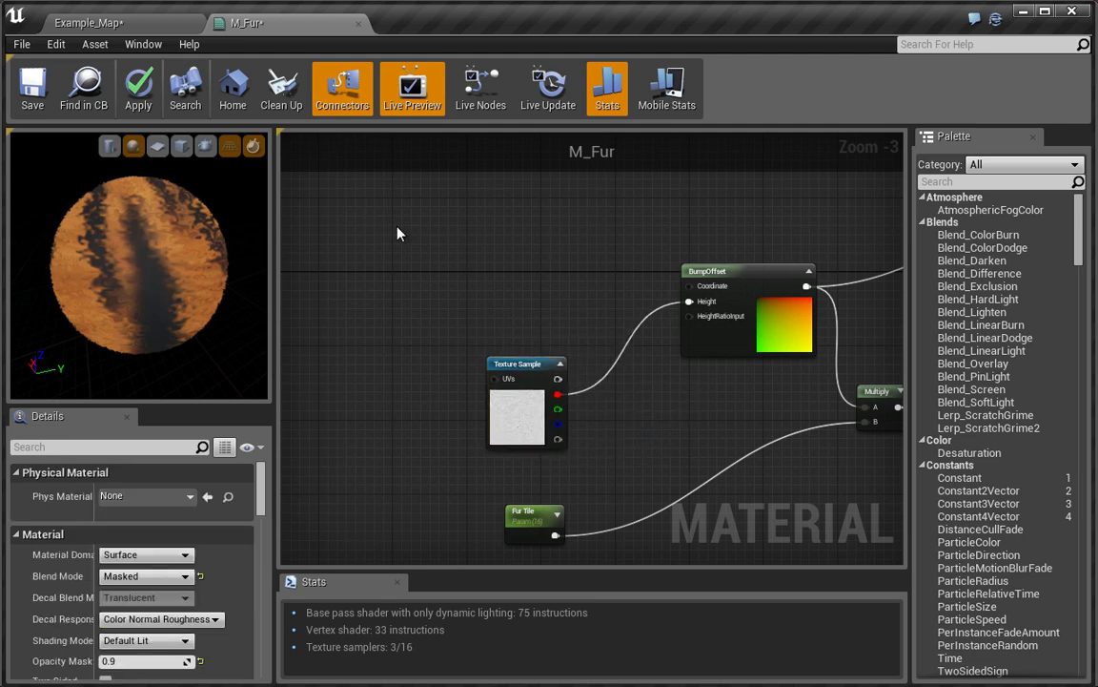
right_click(398, 231)
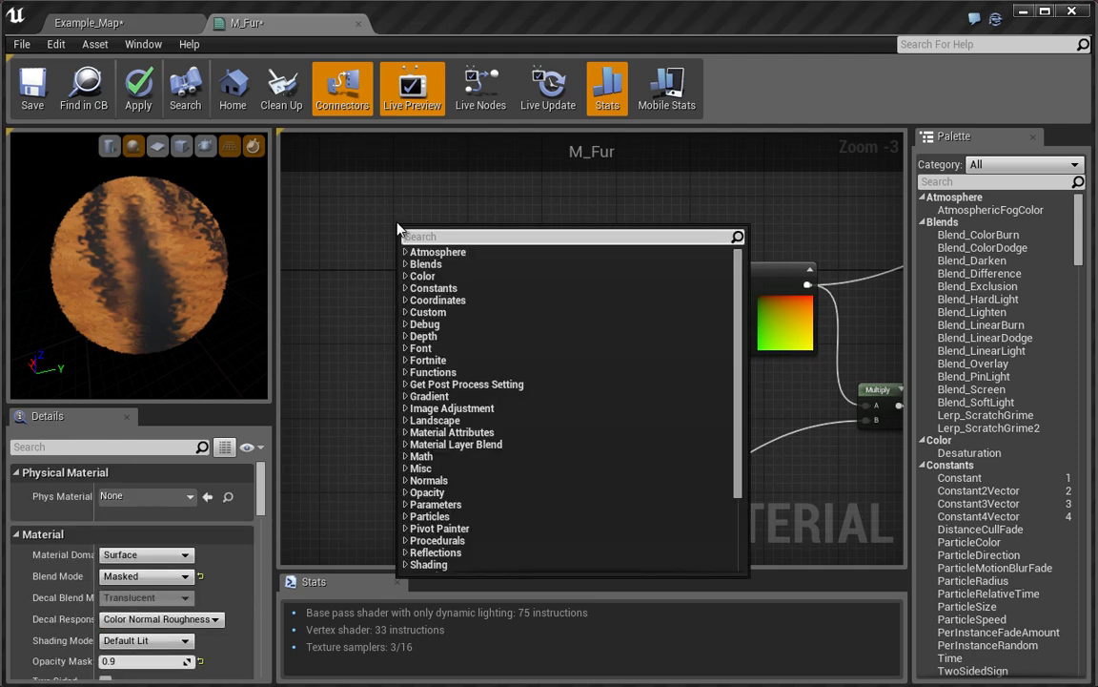
text(bump)
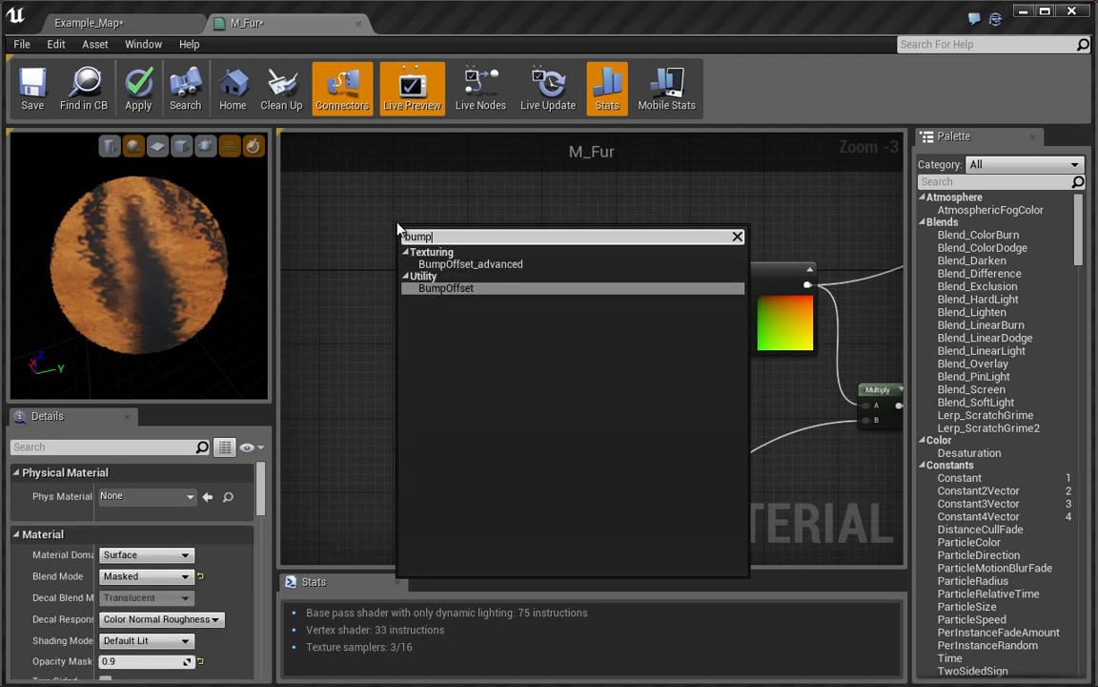
key(Return)
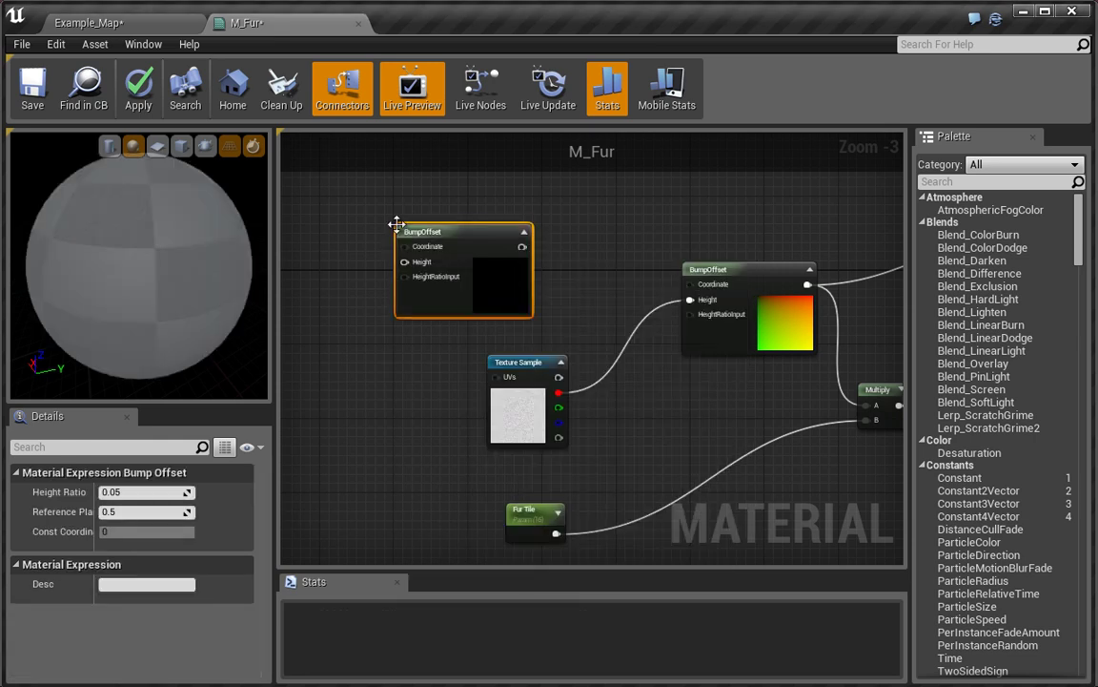
drag(479, 246, 621, 262)
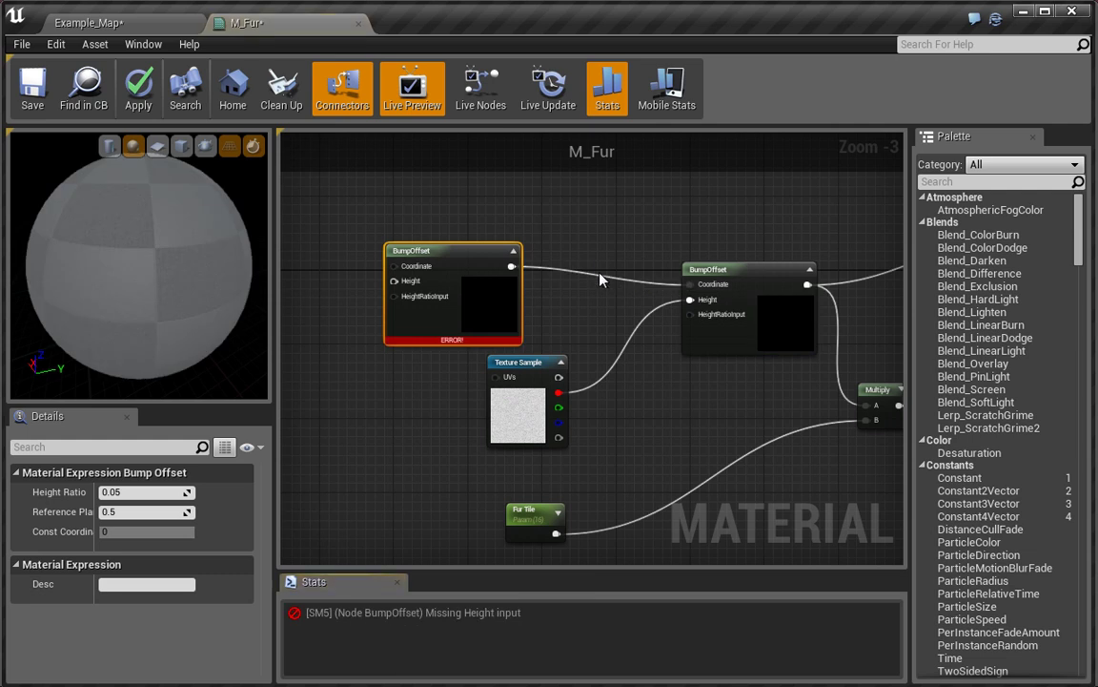
- Duplicate the noise texture sample again and connect its red output to the new BumpOffset node's Height input
click(549, 396)
key(ctrl+w)
drag(680, 354, 912, 355)
drag(854, 458, 585, 384)
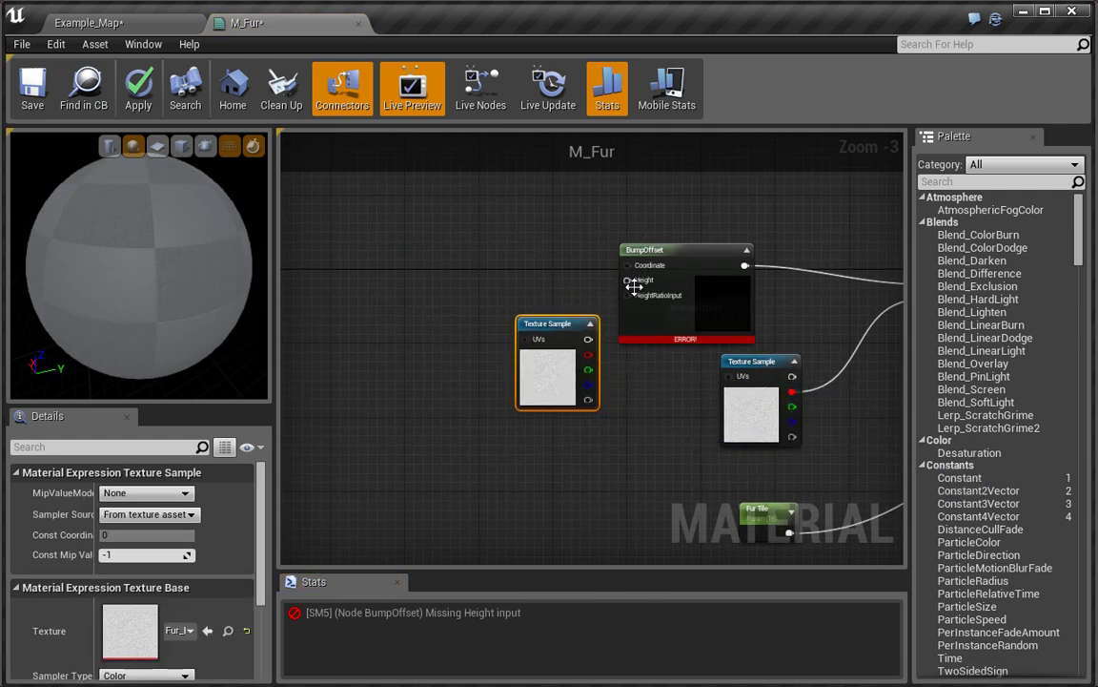
drag(628, 280, 494, 363)
drag(572, 391, 443, 436)
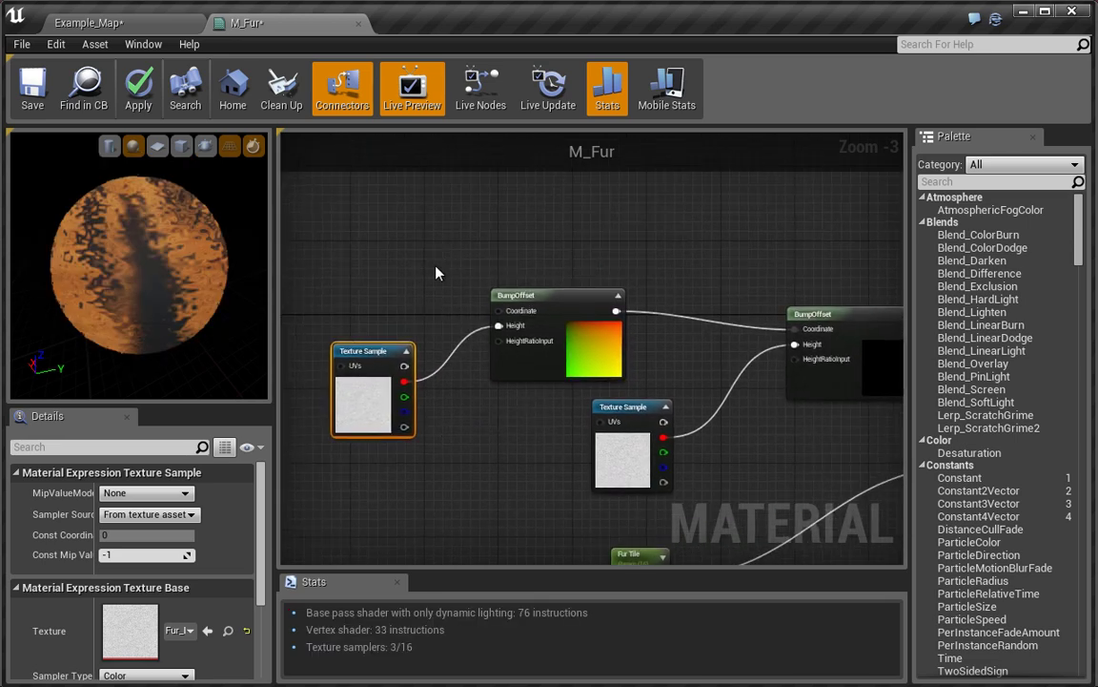
mouse_move(157, 255)
mouse_down()
mouse_move(141, 238)
mouse_move(157, 259)
mouse_up()
- Add a constant node with a value of 0.03 above the new texture sample
drag(402, 231, 476, 360)
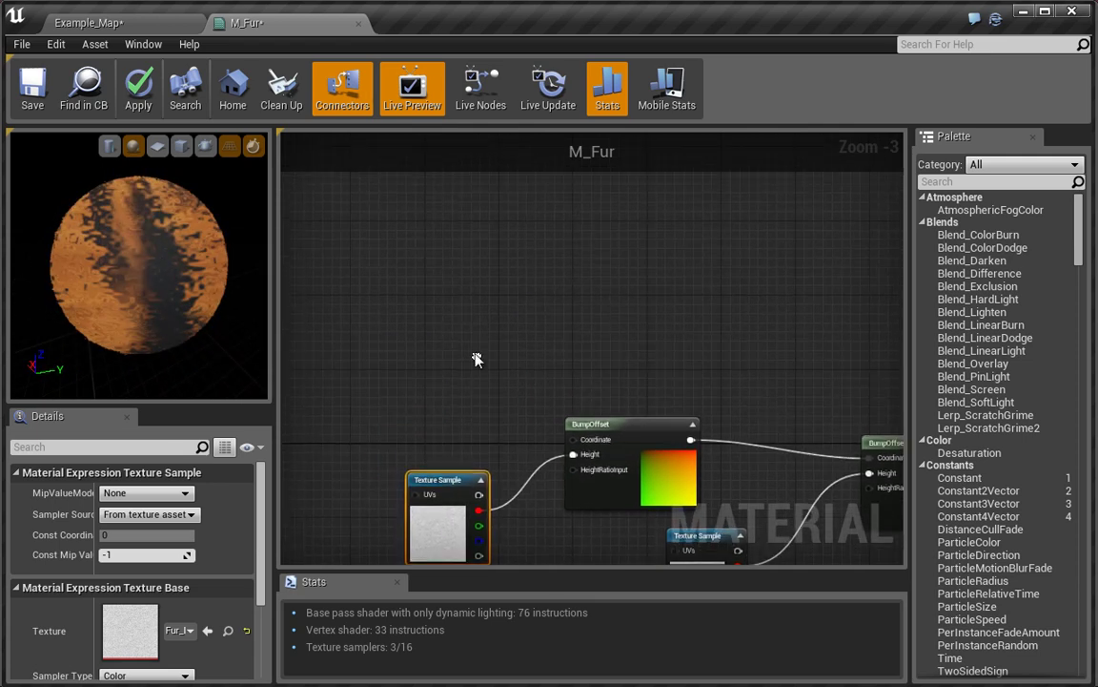
click(412, 242)
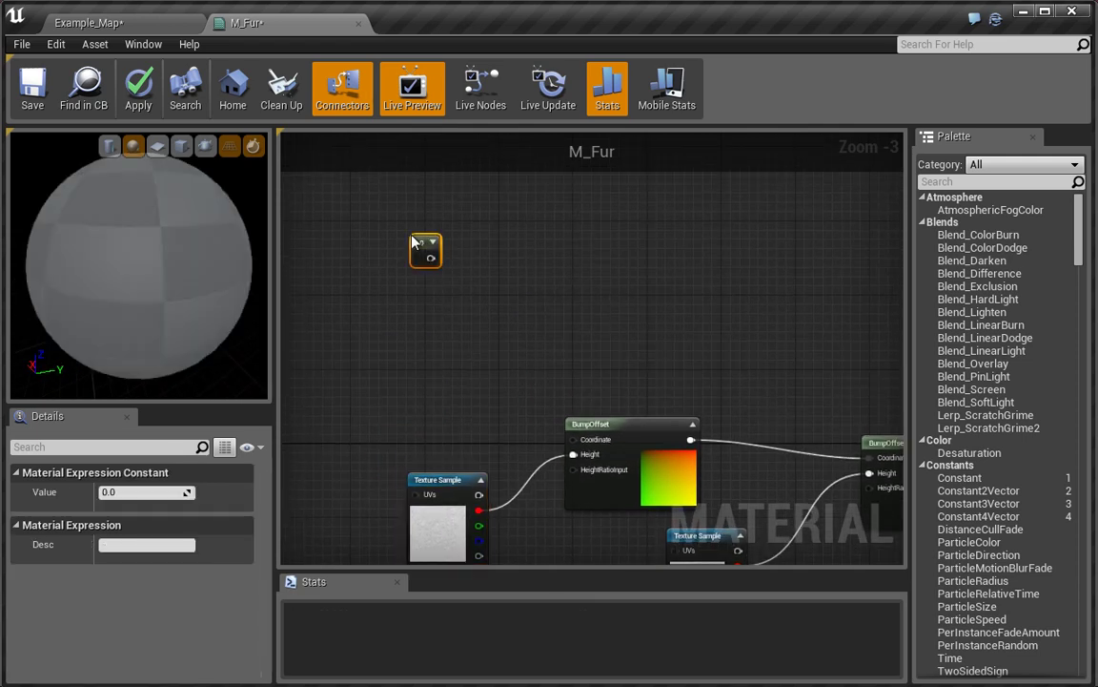
click(164, 474)
click(164, 474)
click(150, 492)
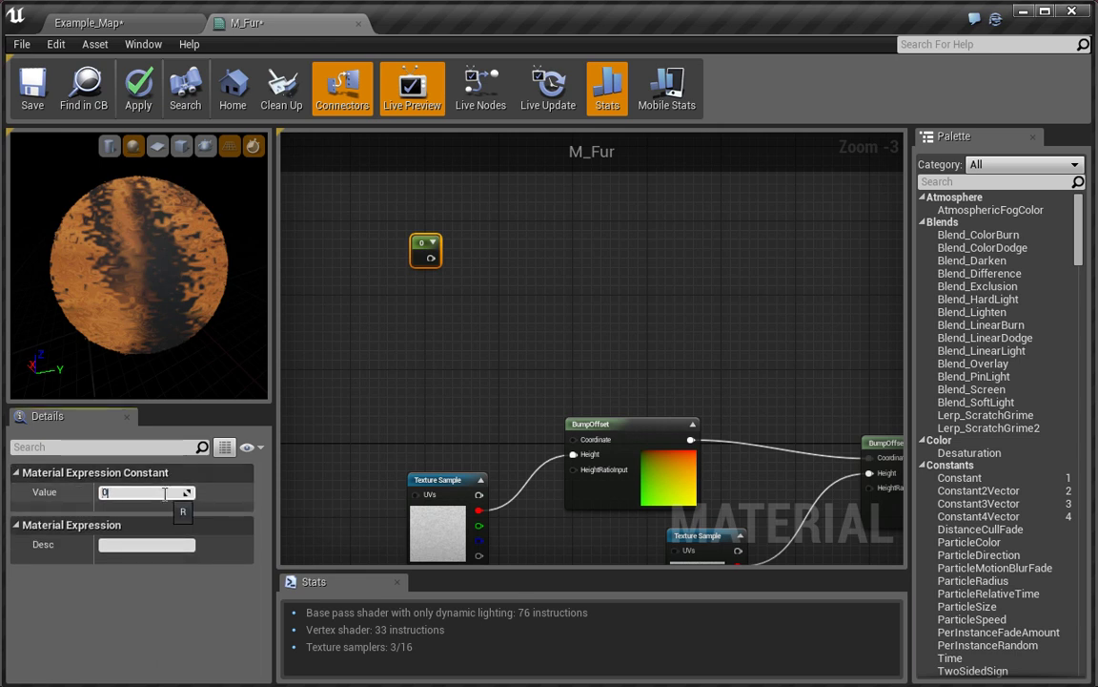
text(3)
key(Return)
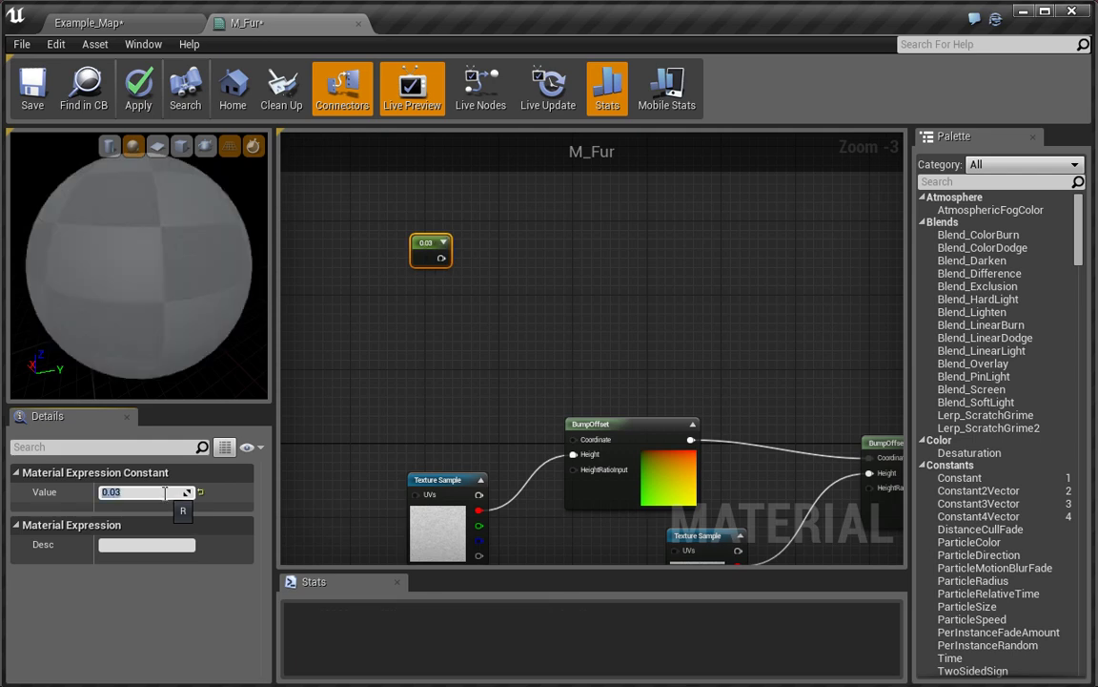
- Convert the 0.03 constant to a parameter named Fur High
right_click(393, 214)
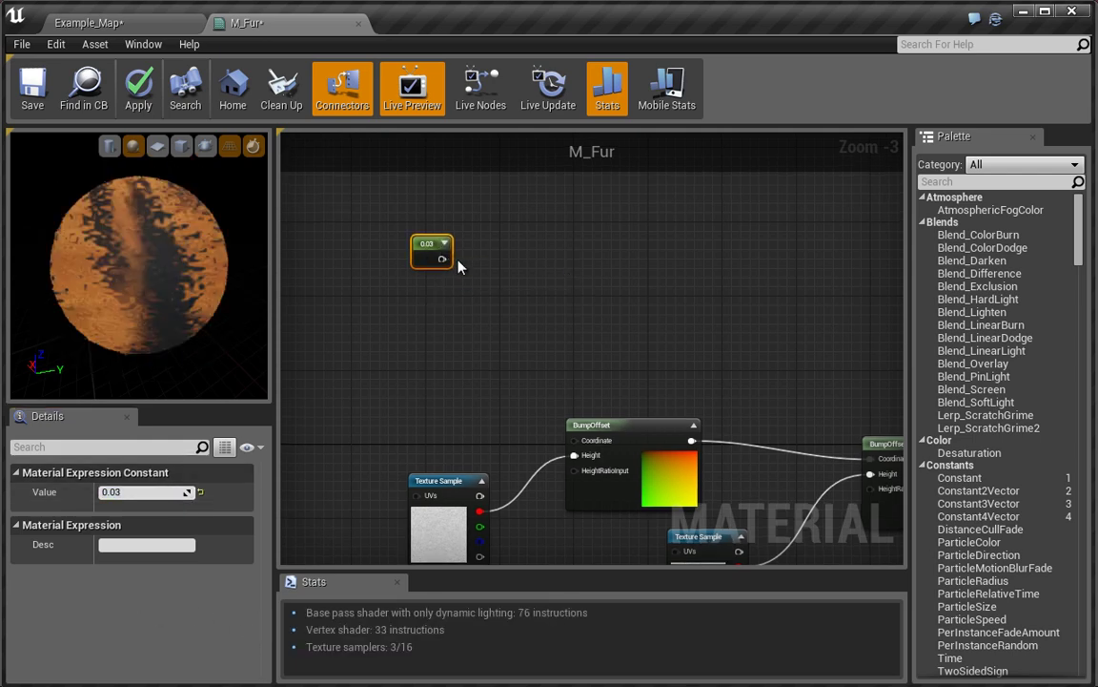
right_click(434, 255)
click(459, 251)
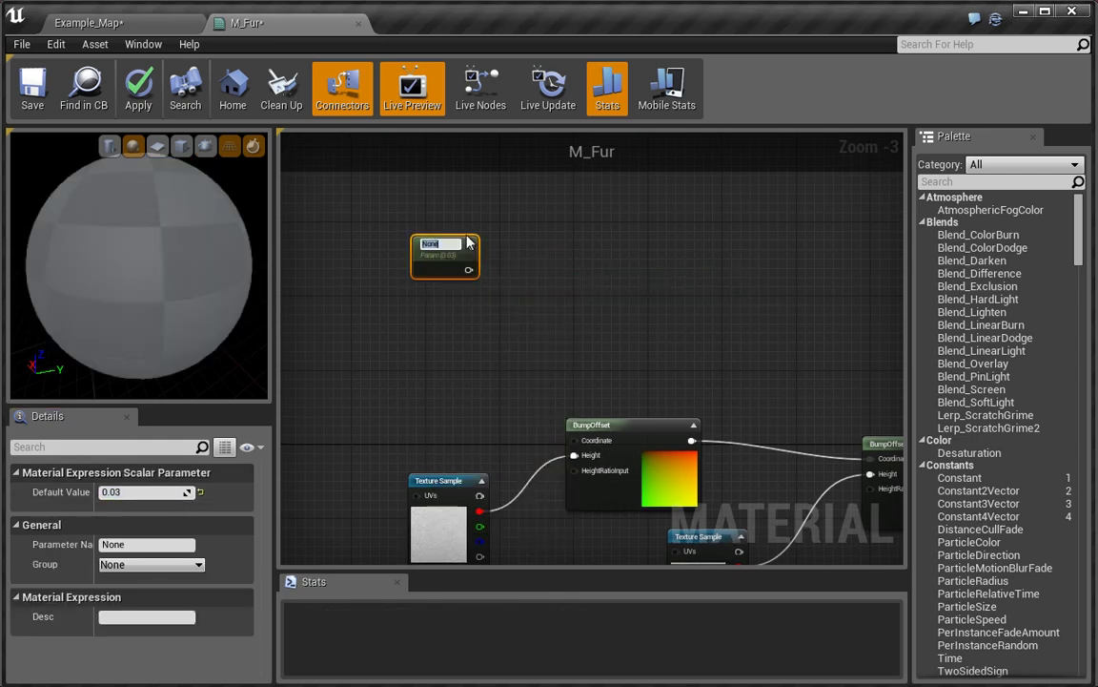
text(f)
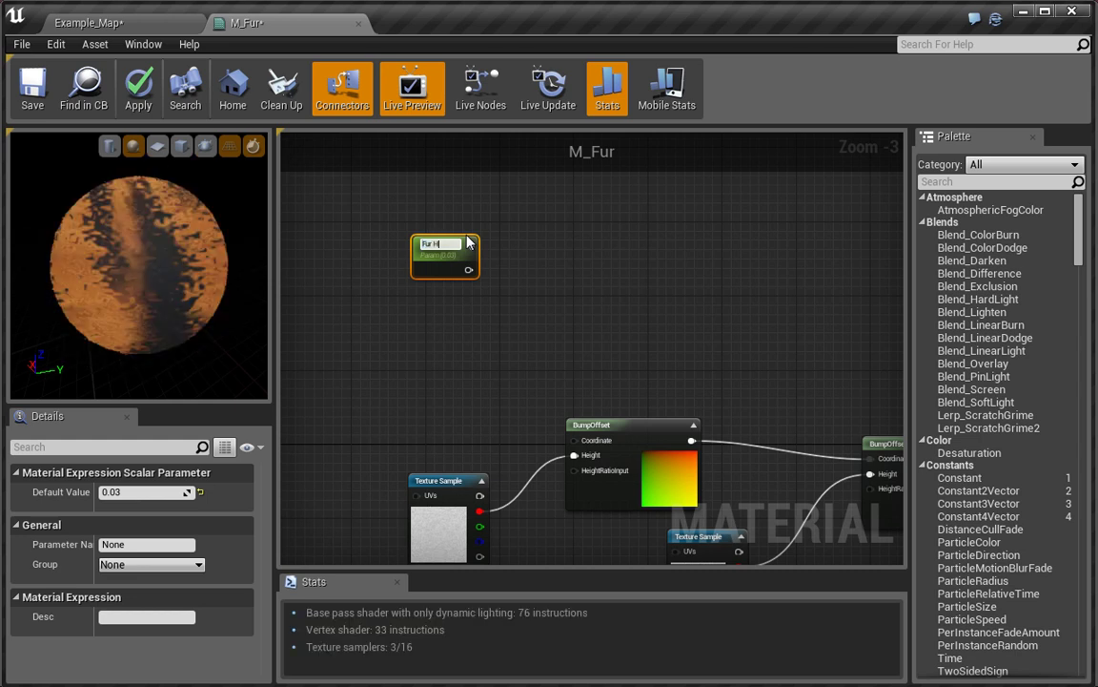
key(Return)
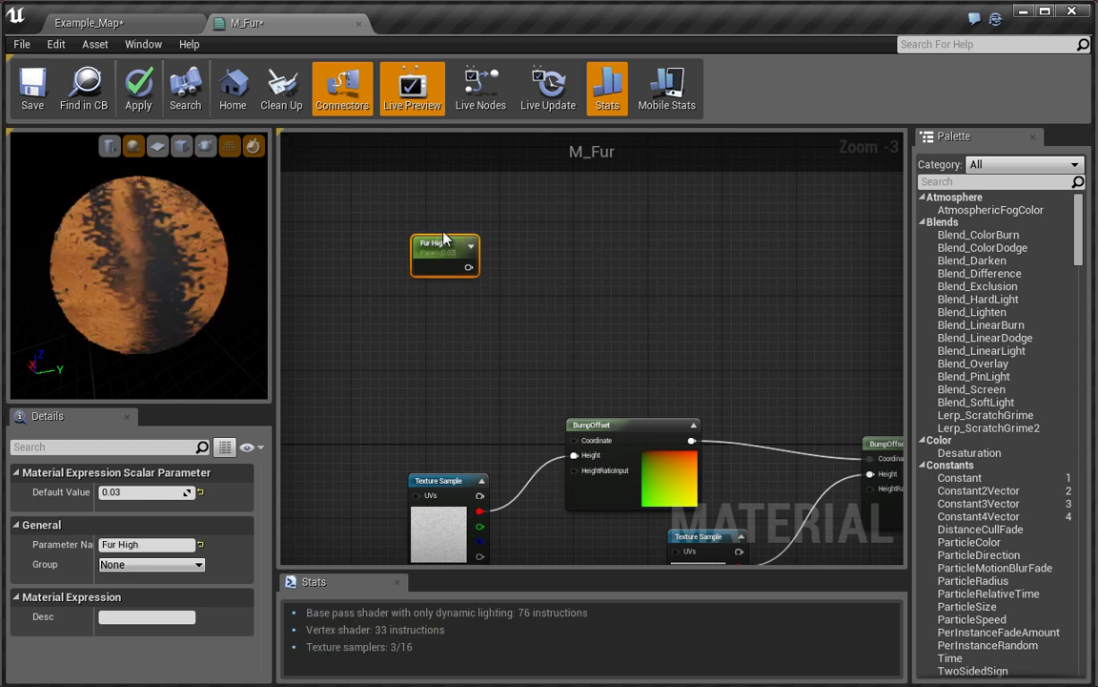
- Connect the Fur High parameter to the HeightRatioInput of both BumpOffset nodes and check the preview sphere
drag(668, 348, 635, 314)
drag(836, 435, 435, 213)
drag(540, 416, 435, 213)
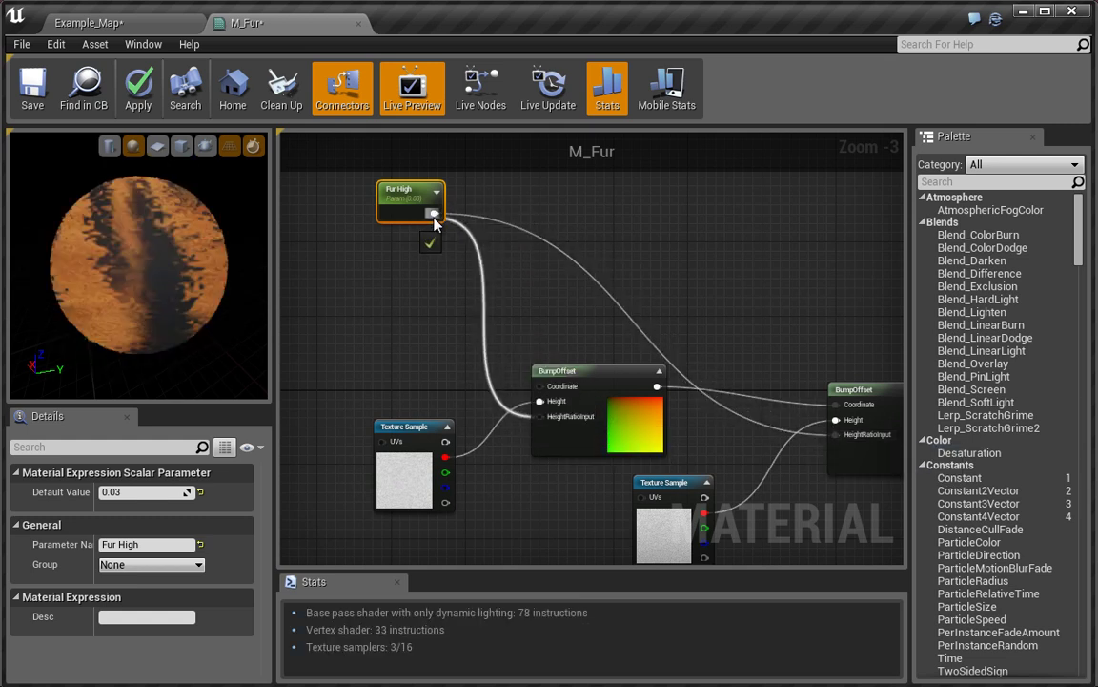
mouse_move(159, 243)
mouse_down()
mouse_move(95, 242)
mouse_move(164, 246)
mouse_up()
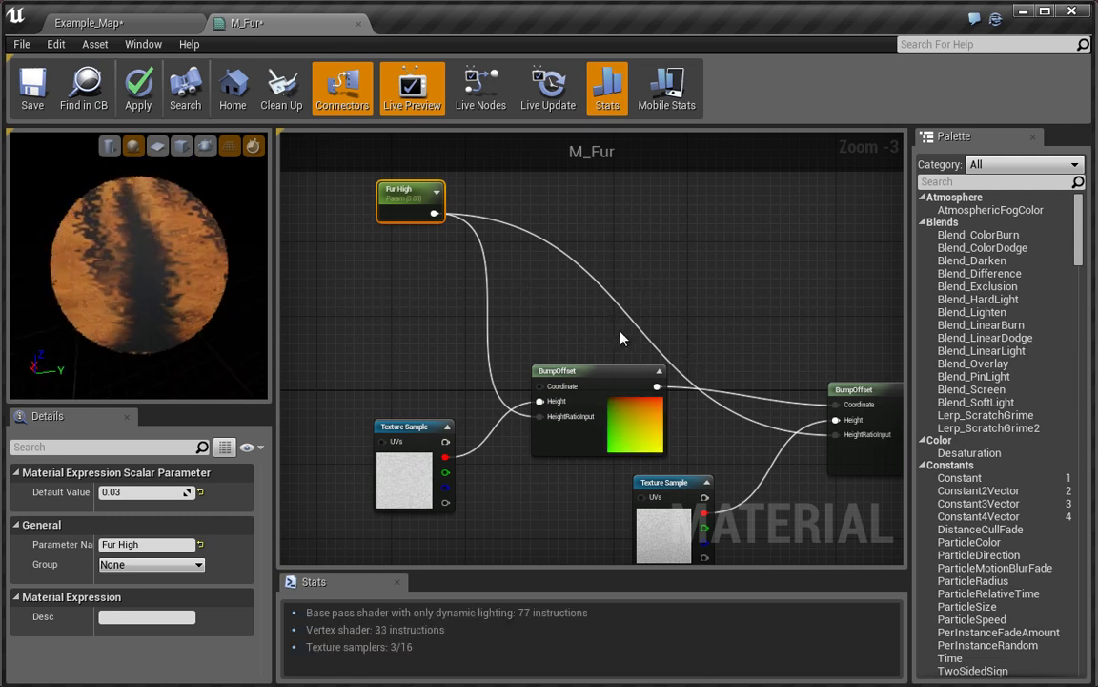
- Add a TexCoord node before the node chain and connect it to the first-in-chain BumpOffset's Coordinate input
drag(538, 315, 589, 265)
scroll(477, 310, down, 2)
drag(432, 306, 518, 300)
click(496, 313)
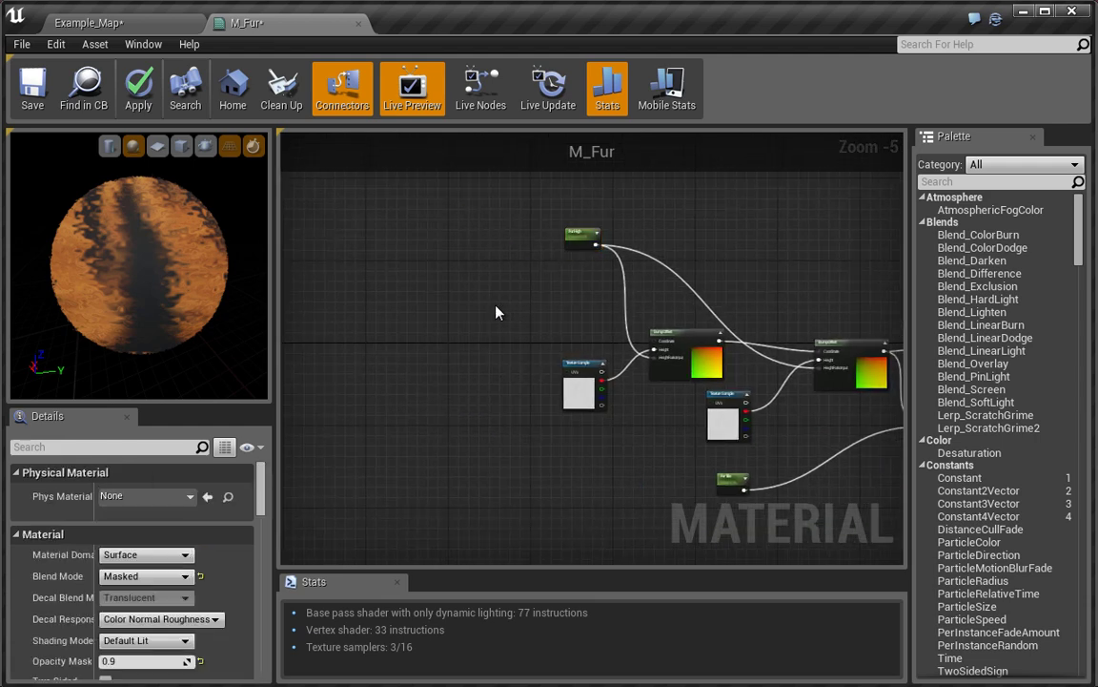
click(450, 321)
drag(595, 316, 481, 343)
scroll(496, 334, up, 3)
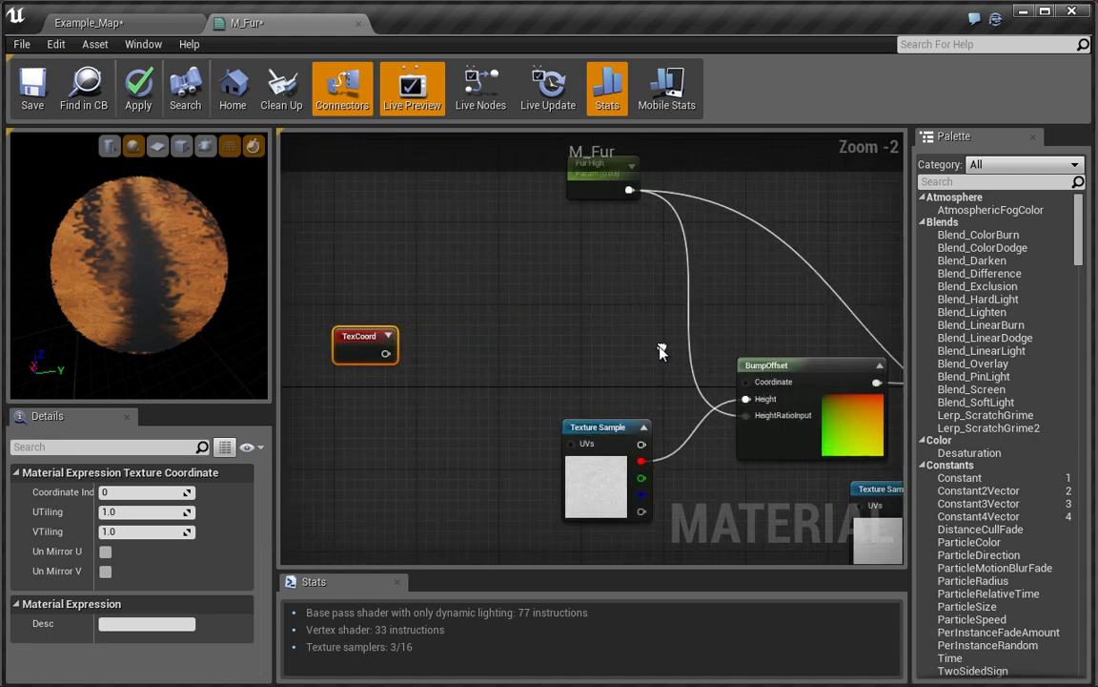
drag(729, 380, 401, 325)
- Move the Fur Tile parameter to the start of the chain, below and slightly ahead of the TexCoord node
drag(576, 466, 511, 297)
scroll(588, 350, down, 2)
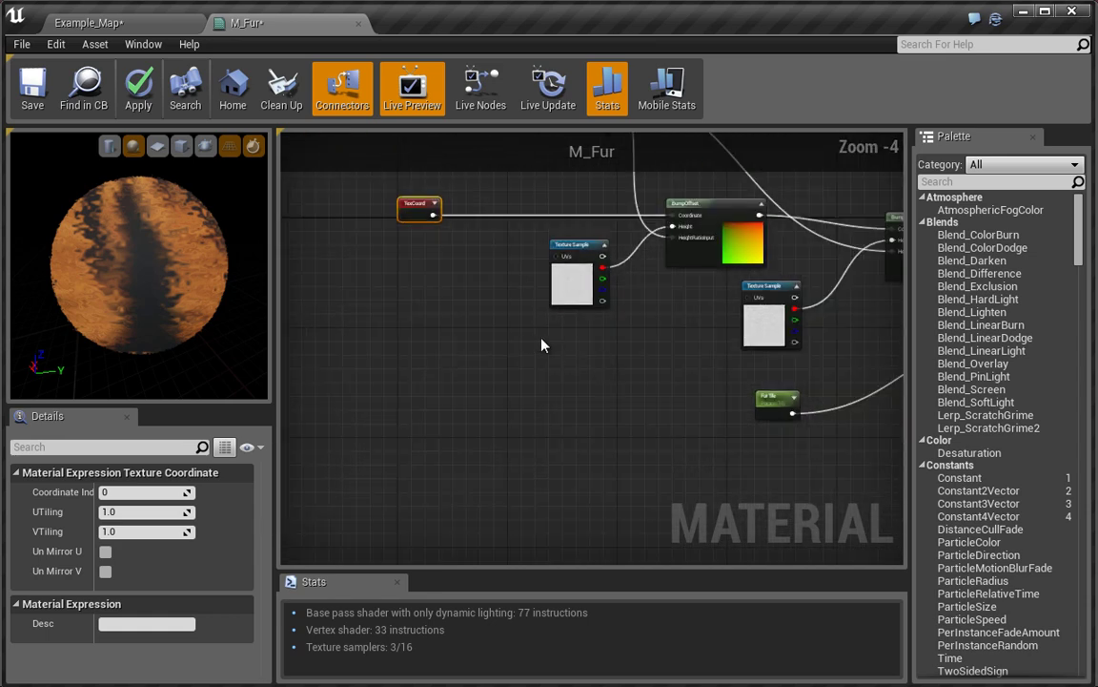
drag(756, 450, 239, 374)
scroll(494, 404, down, 1)
drag(501, 410, 690, 408)
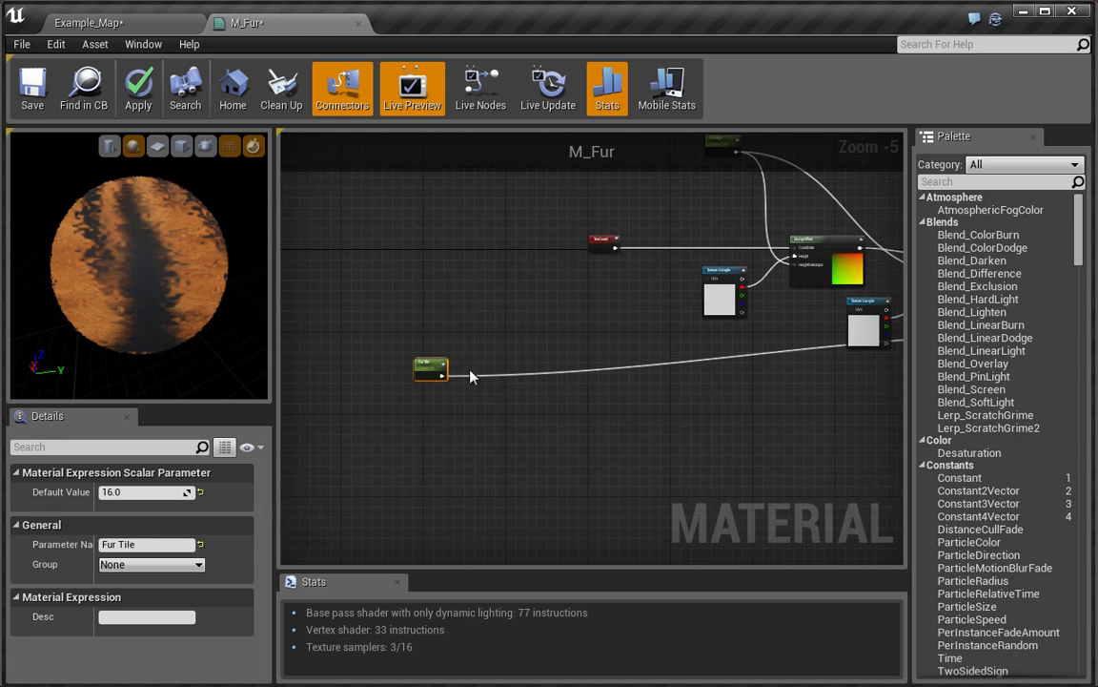
drag(427, 363, 514, 358)
- Add a Multiply node taking TexCoord in A and Fur Tile in B, feeding the UVs of the chain's first texture sample
scroll(597, 342, up, 2)
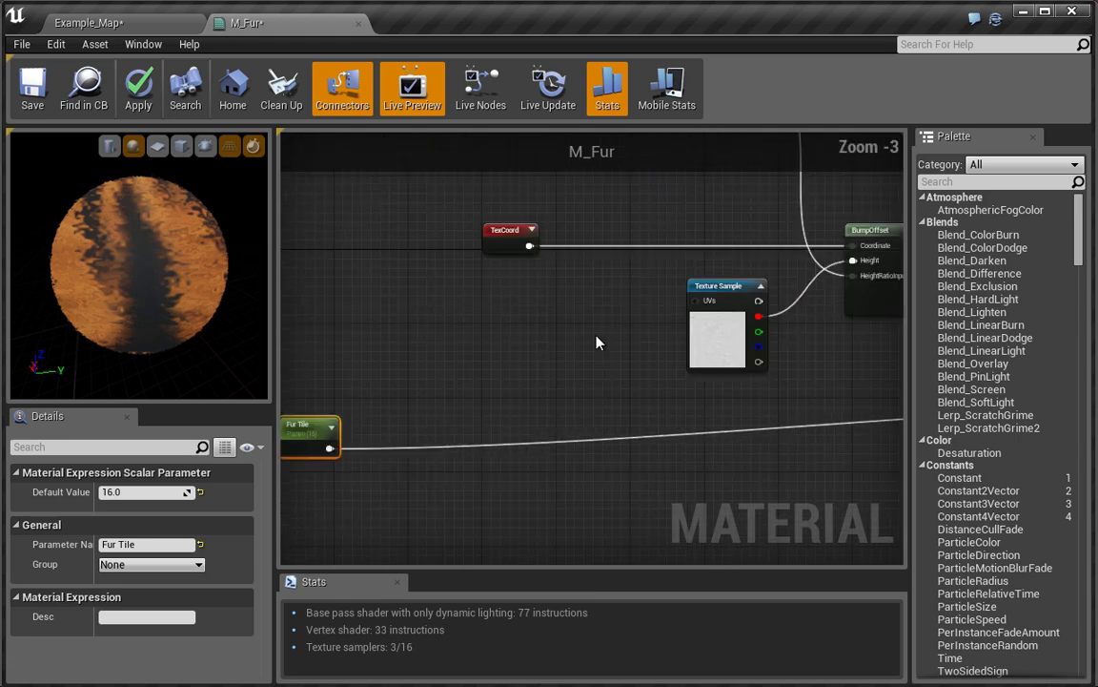
key(m)
click(616, 322)
drag(653, 331, 620, 309)
drag(697, 301, 530, 246)
drag(592, 335, 424, 388)
drag(201, 255, 182, 272)
drag(654, 341, 587, 403)
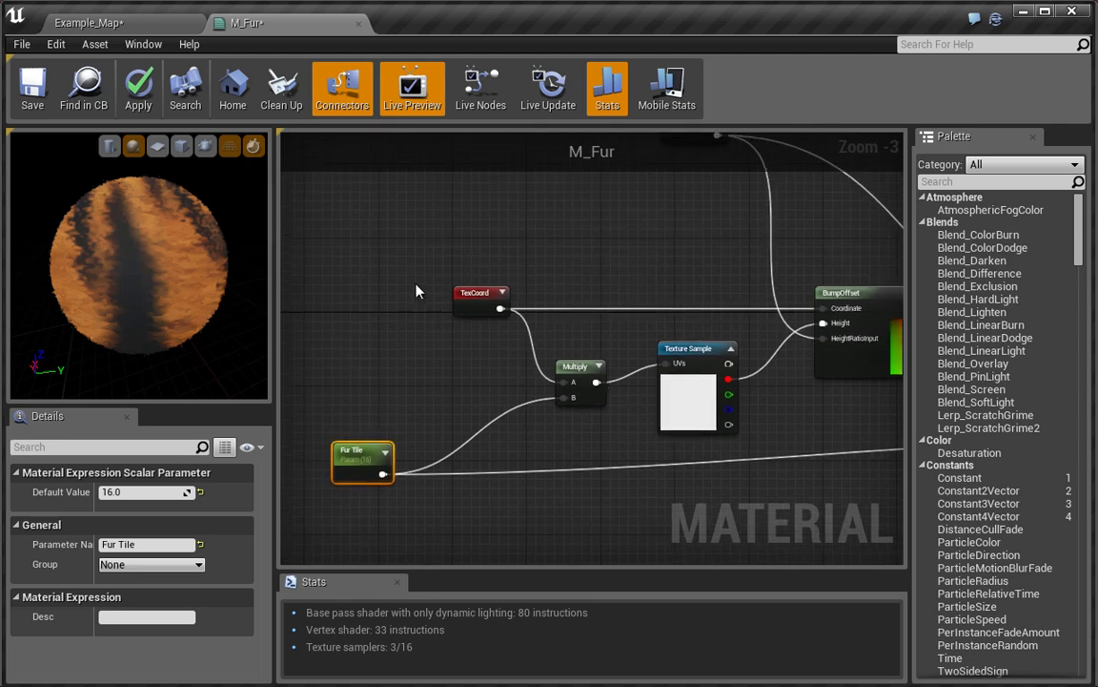
- Move the TexCoord node farther away from the Multiply node
drag(479, 293, 412, 294)
right_click(576, 334)
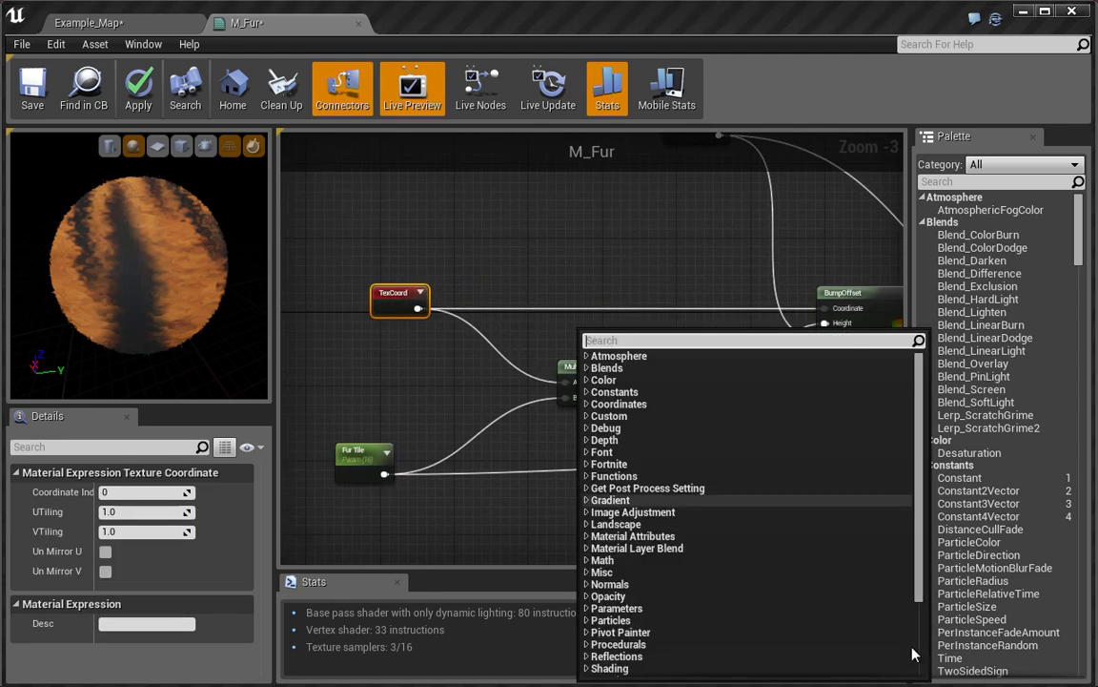
click(542, 224)
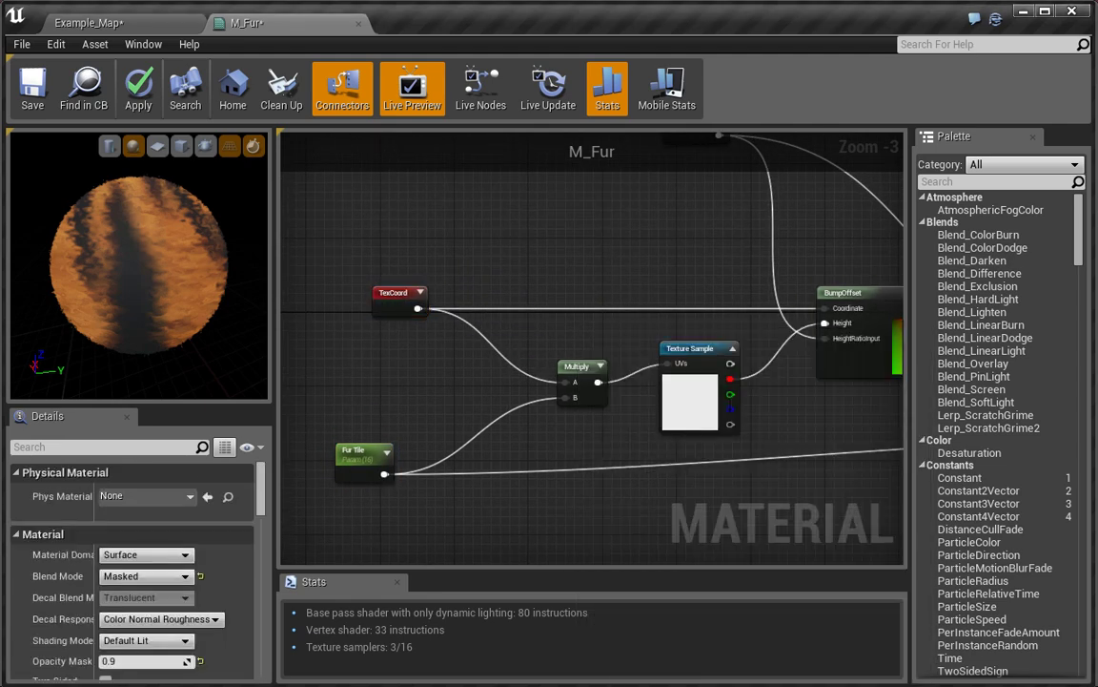
- Move the chain's second texture sample closer to the second BumpOffset node, leaving room ahead of its UVs
scroll(562, 464, down, 2)
right_click(504, 426)
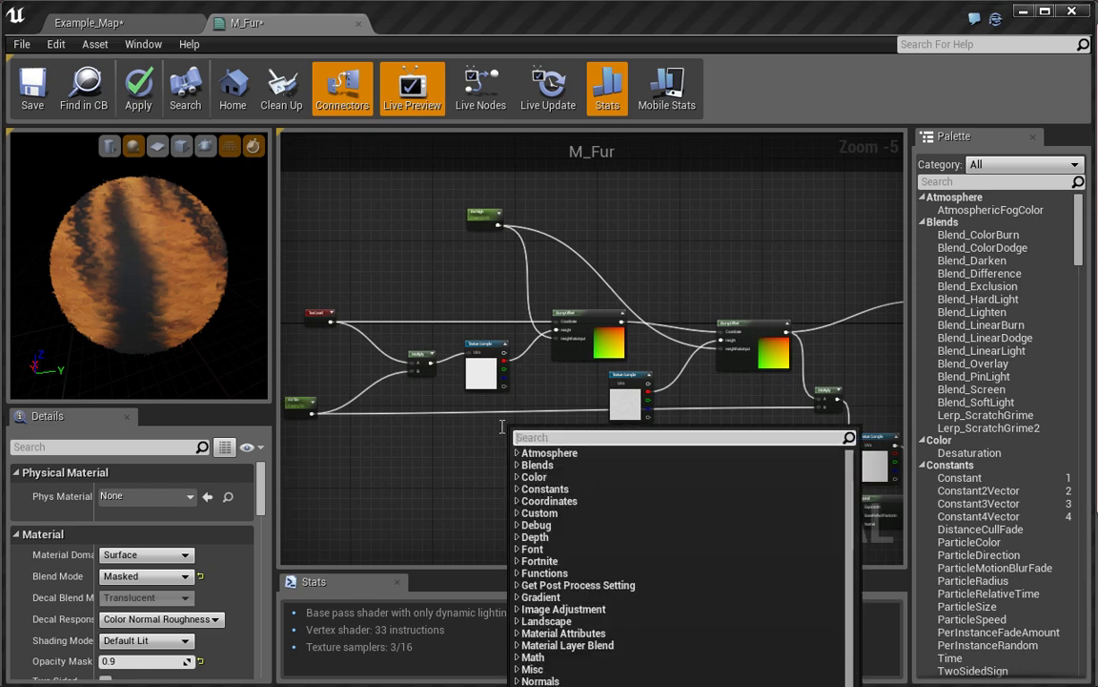
click(459, 440)
right_click(461, 443)
click(522, 432)
scroll(627, 407, up, 2)
drag(625, 409, 709, 431)
click(568, 391)
drag(580, 305, 563, 313)
click(534, 436)
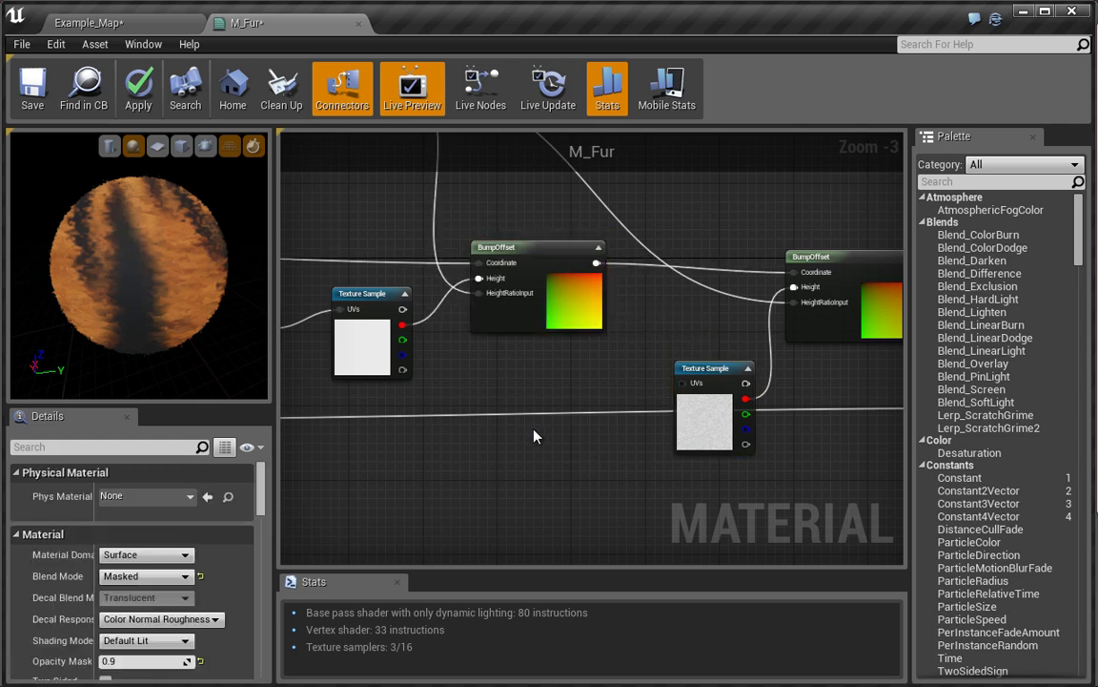
- Add a Multiply node taking the first BumpOffset in A and Fur Tile in B, feeding the second texture sample's UVs
key(m)
click(587, 421)
drag(618, 430, 599, 267)
drag(638, 411, 682, 386)
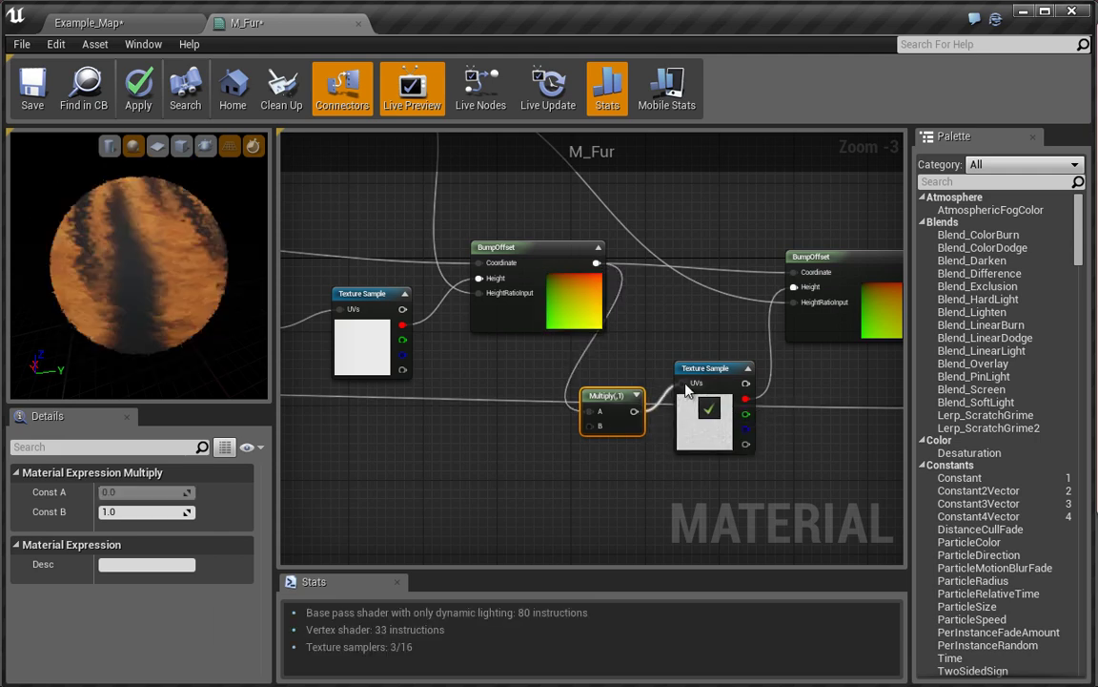
scroll(689, 390, down, 2)
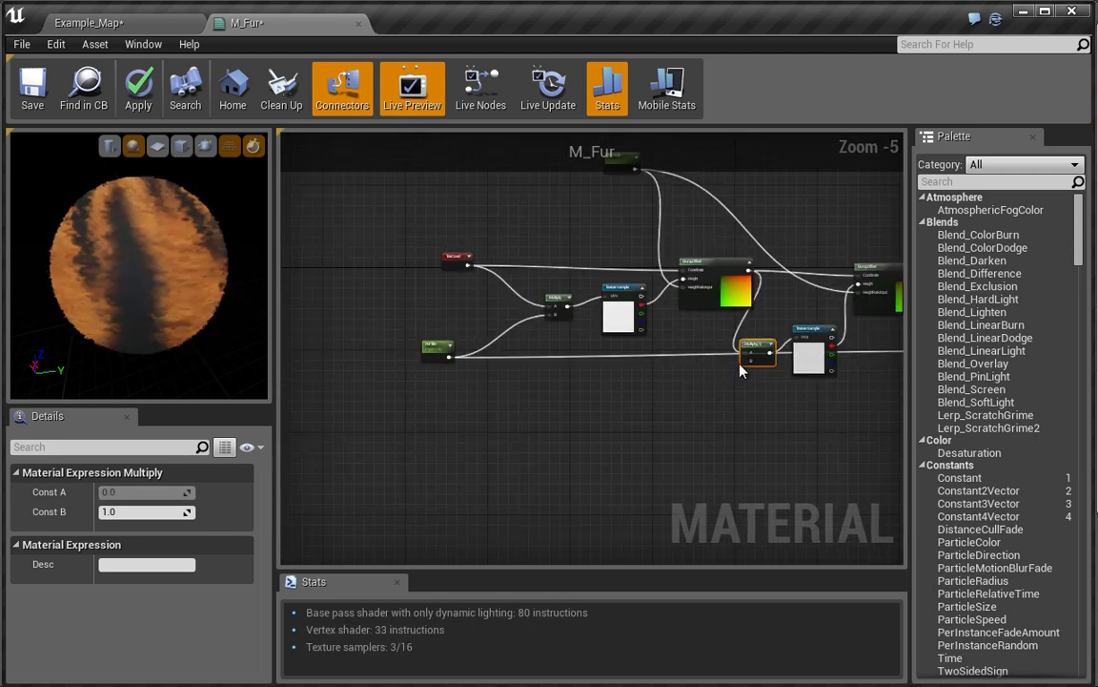
drag(745, 361, 449, 324)
drag(678, 413, 481, 412)
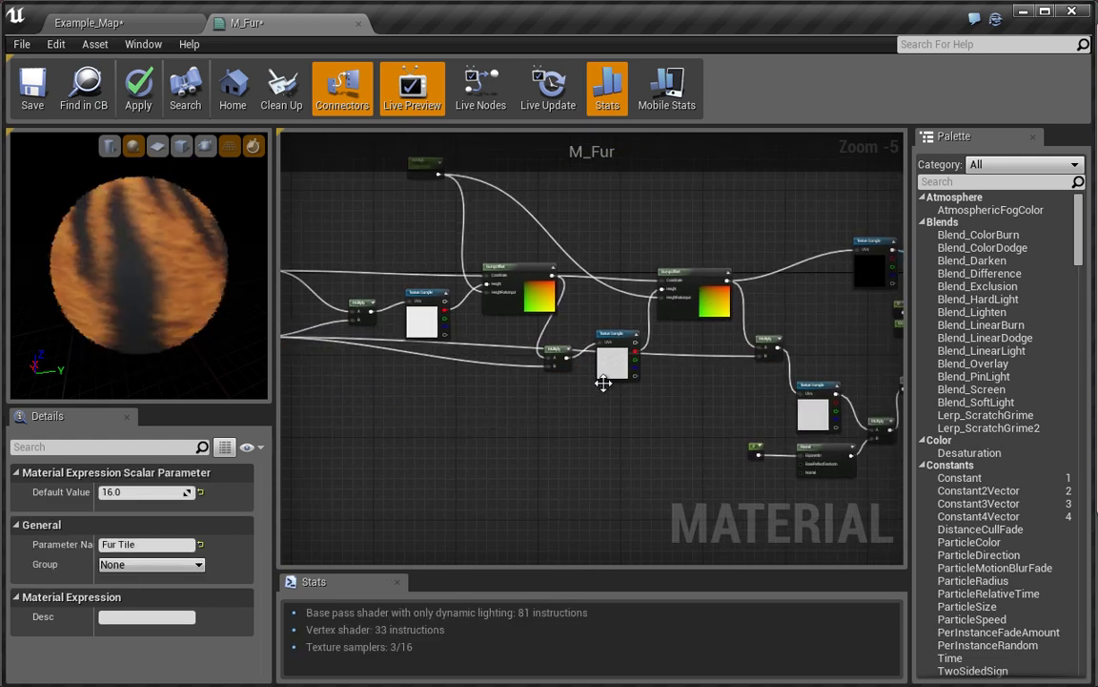
- Move the second texture sample and its new Multiply node slightly lower to tidy the chain
drag(610, 377, 621, 396)
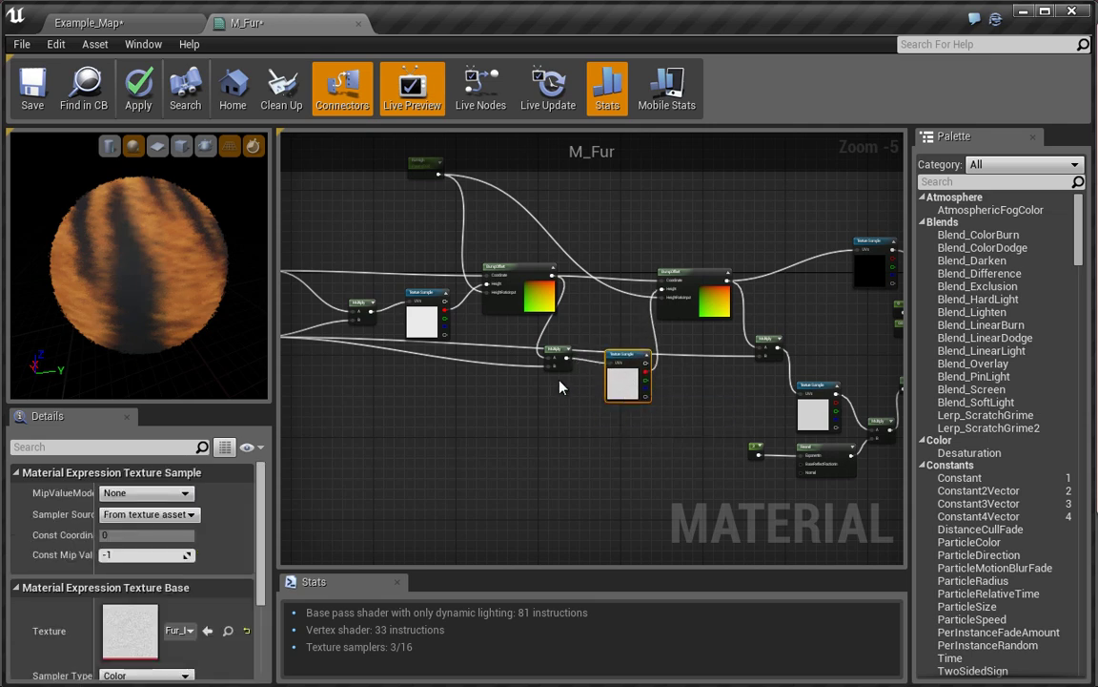
scroll(563, 388, up, 2)
drag(553, 329, 560, 362)
- Examine the fur on the preview sphere up close and review the node chain back to TexCoord and Fur Tile
drag(191, 263, 152, 262)
scroll(95, 296, up, 3)
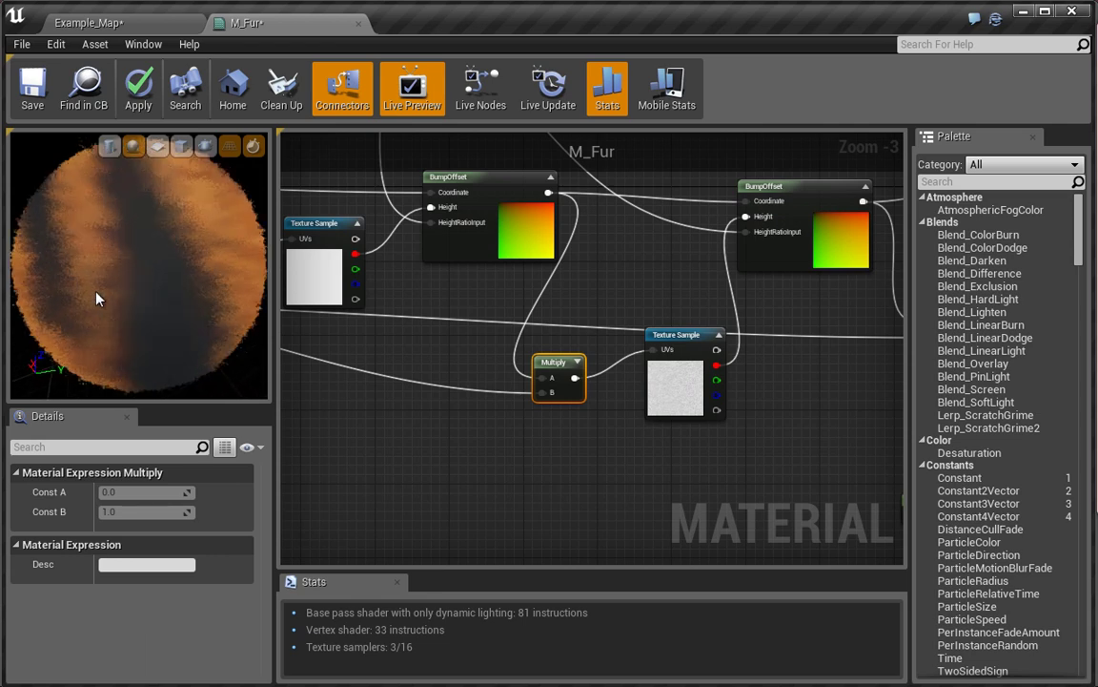
scroll(98, 305, up, 2)
scroll(98, 292, down, 5)
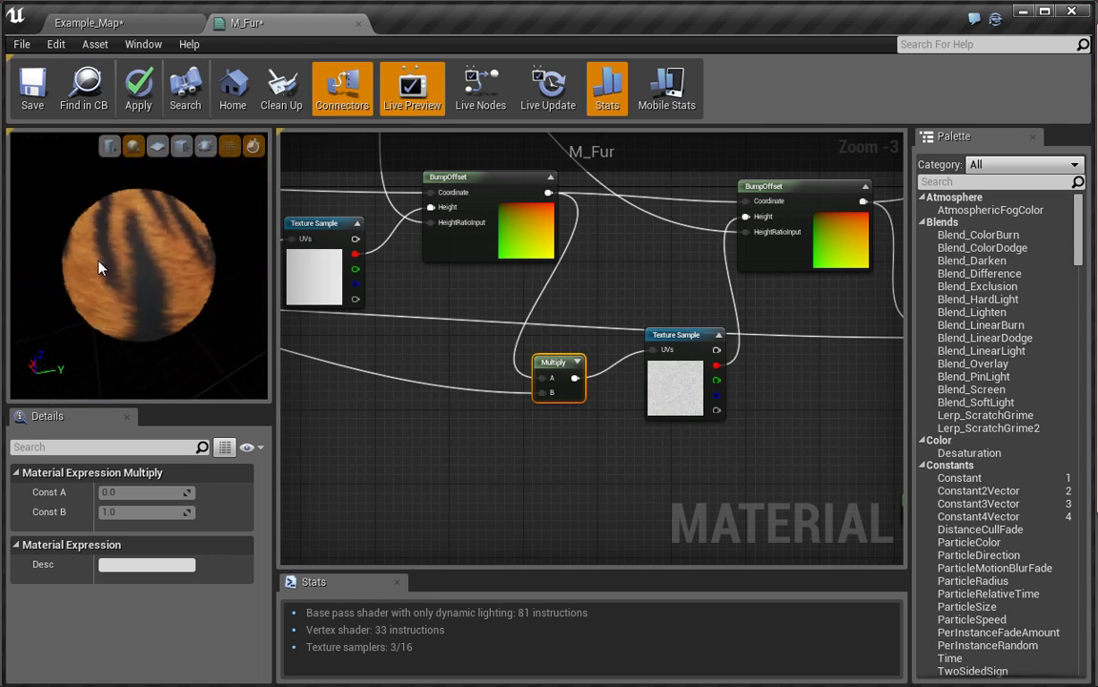
drag(473, 443, 636, 404)
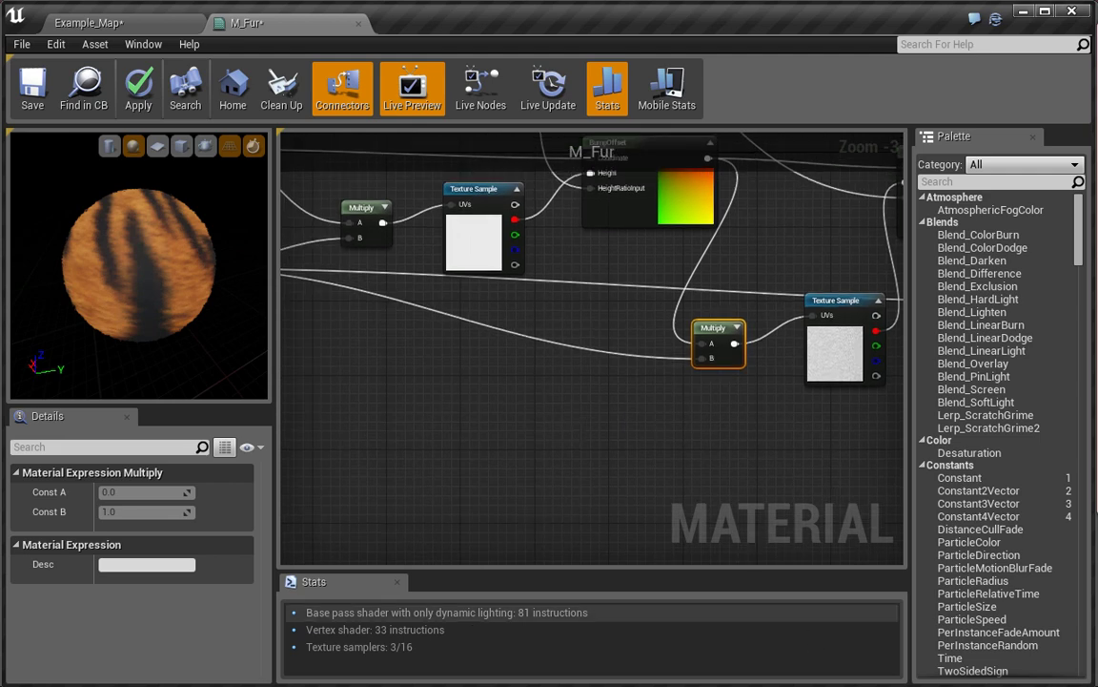
click(599, 427)
scroll(598, 427, down, 2)
drag(431, 399, 370, 408)
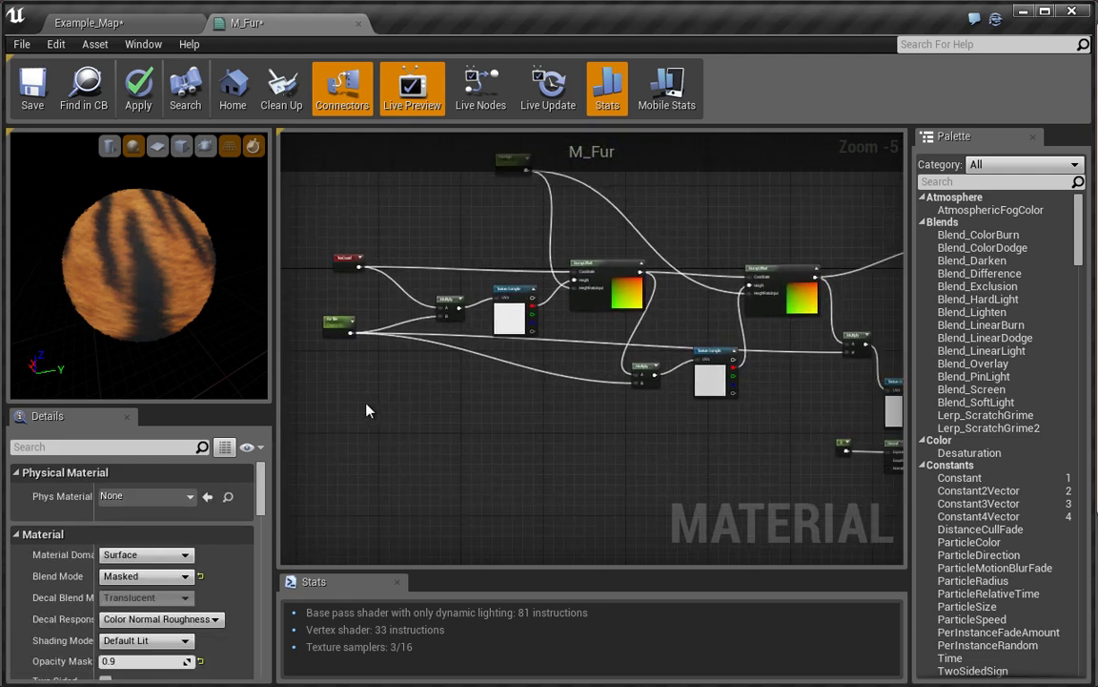
drag(502, 412, 663, 417)
scroll(365, 350, up, 2)
scroll(404, 377, up, 2)
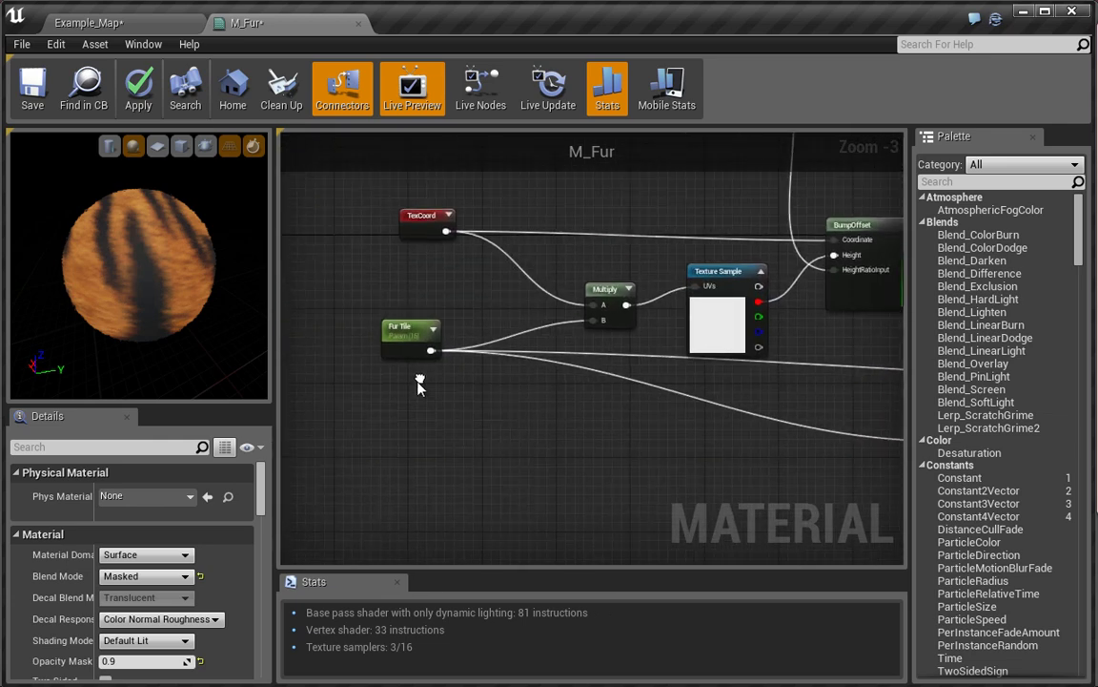
click(441, 391)
- Convert the tiger pelt texture sample feeding Base Color to a parameter named Fur Colour
drag(550, 302, 486, 395)
drag(630, 271, 367, 280)
drag(503, 288, 441, 305)
drag(468, 392, 258, 272)
drag(715, 332, 417, 297)
drag(797, 242, 478, 307)
right_click(482, 308)
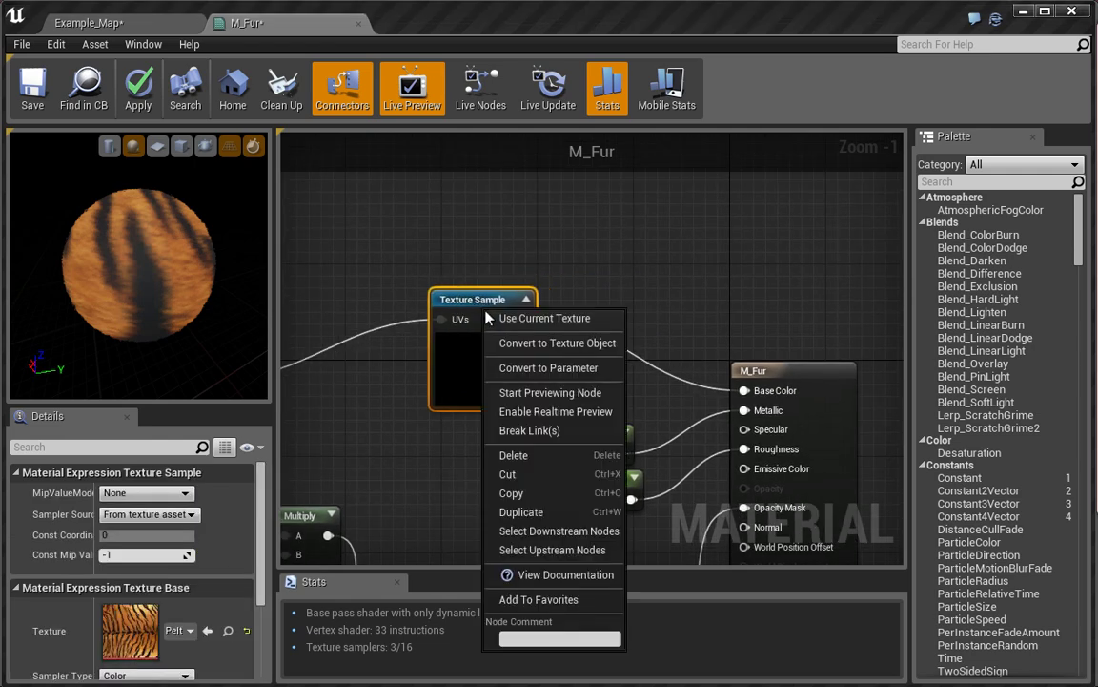
click(577, 368)
text(Fur)
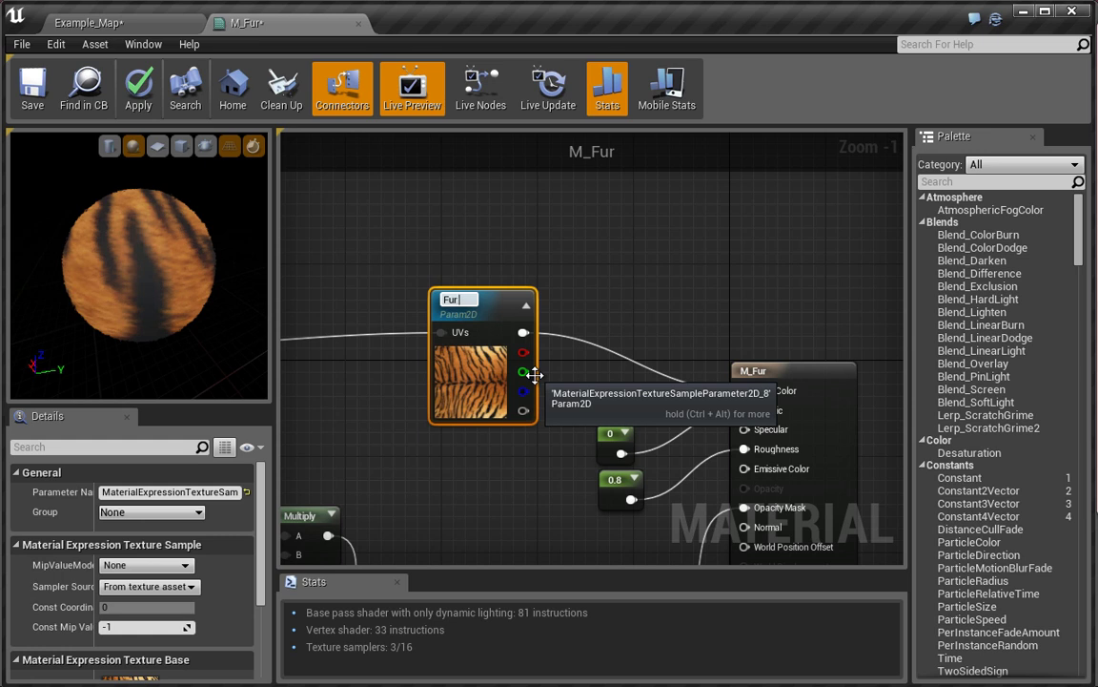
text( Colour)
key(Return)
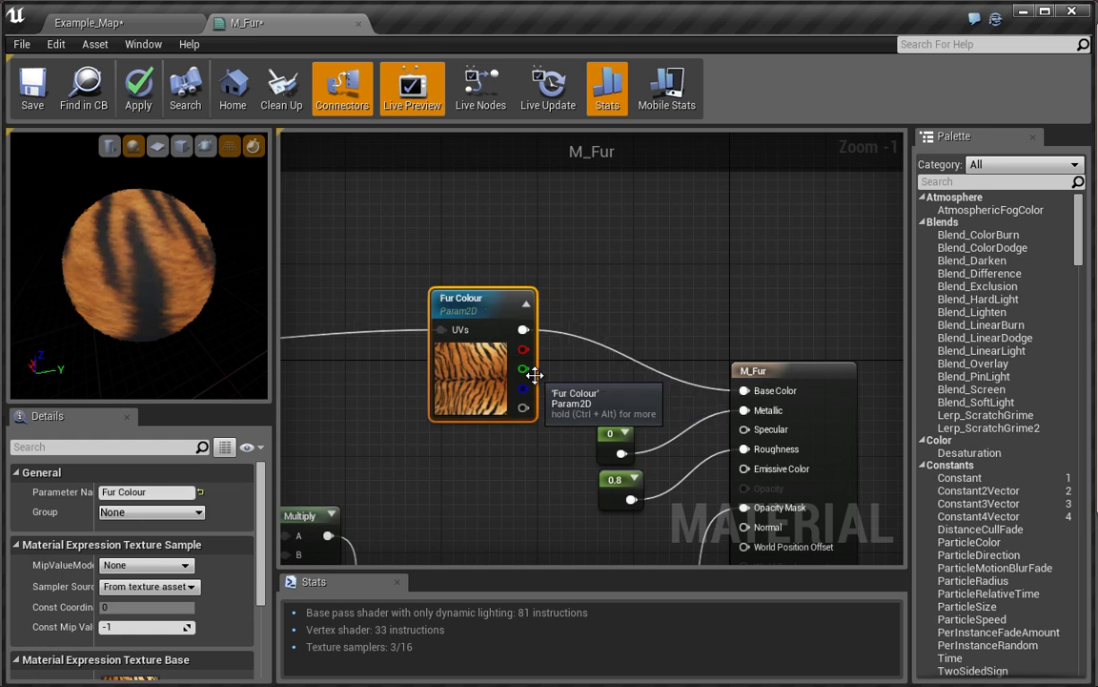
- Convert the noise texture sample that is multiplied with the Fresnel to a parameter named Fur Noise
drag(488, 487, 557, 277)
drag(589, 229, 548, 277)
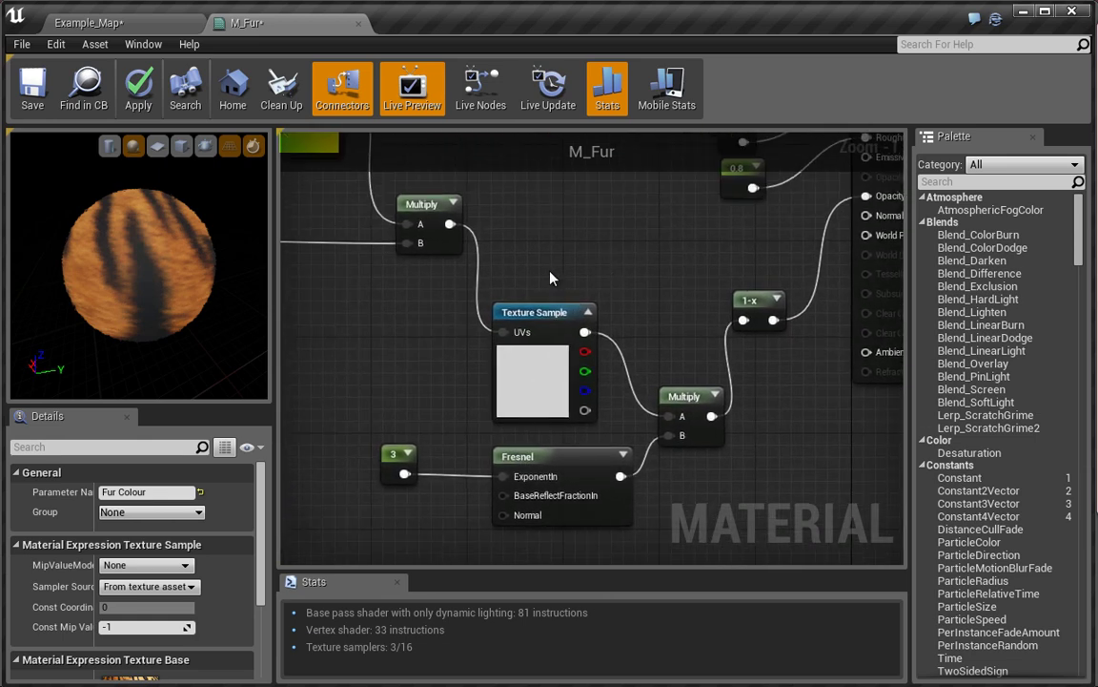
click(526, 319)
right_click(526, 319)
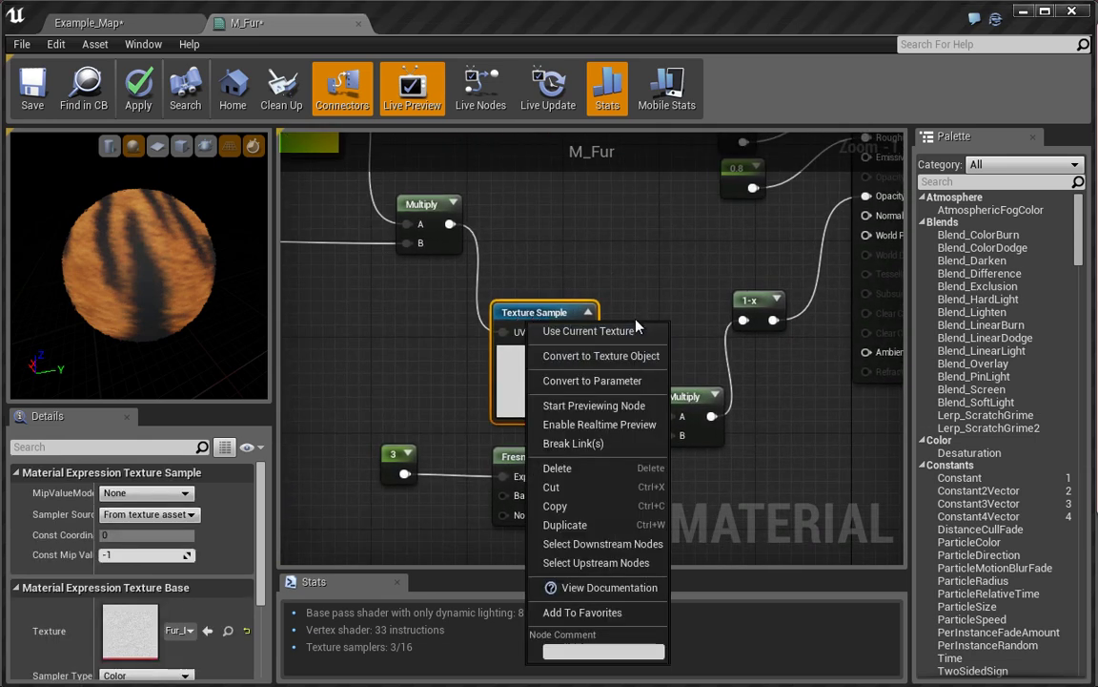
click(612, 380)
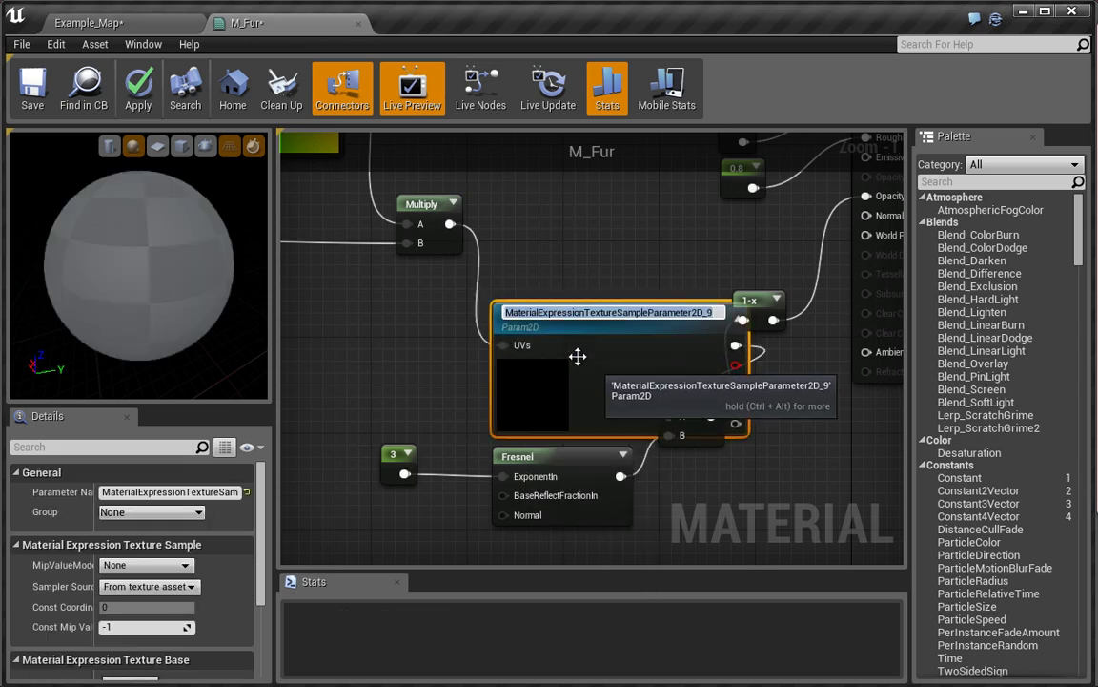
text(Fur)
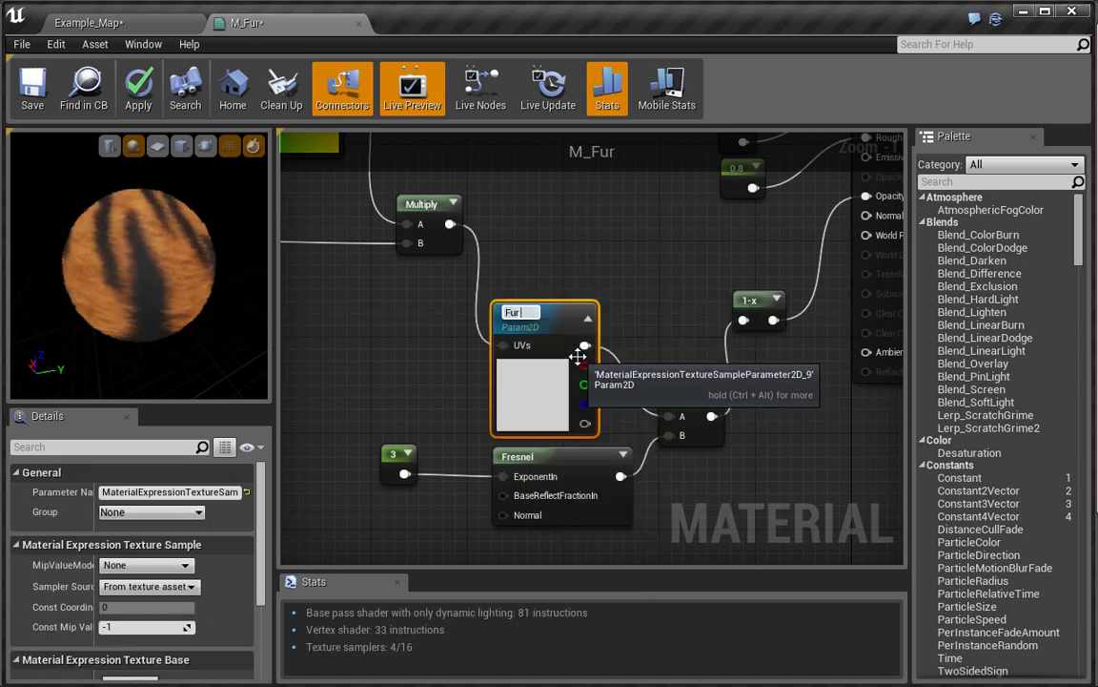
text( Noise)
key(Return)
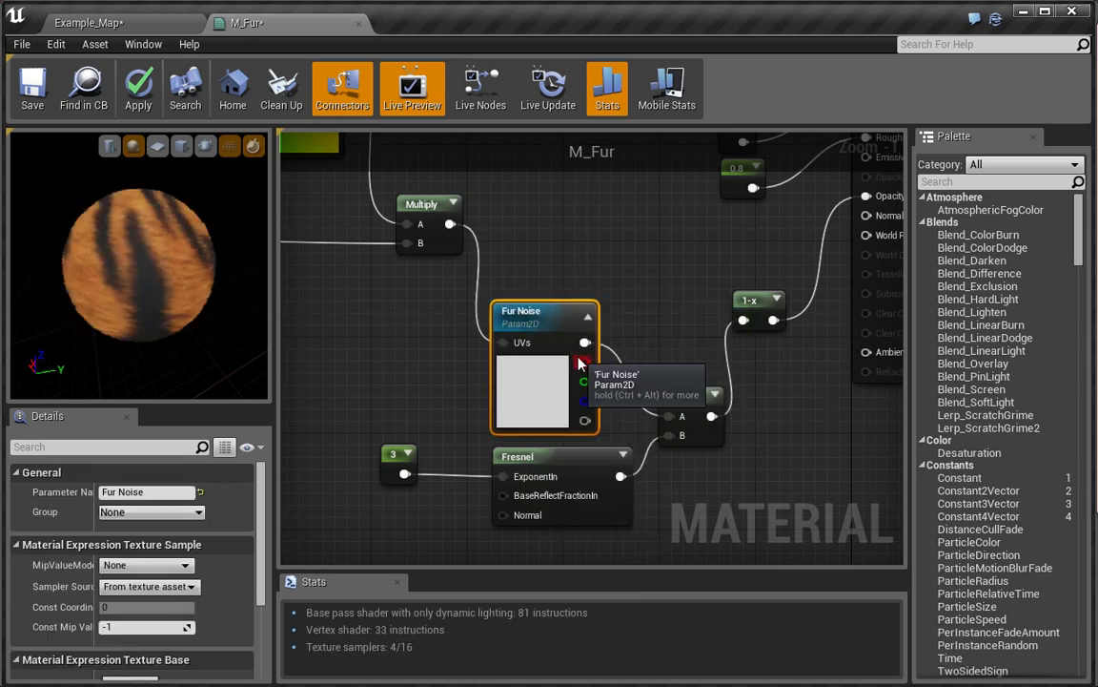
- Replace the texture sample driving the second BumpOffset's Height with a duplicate of Fur Noise, keeping the Multiply on its UVs
scroll(579, 364, down, 3)
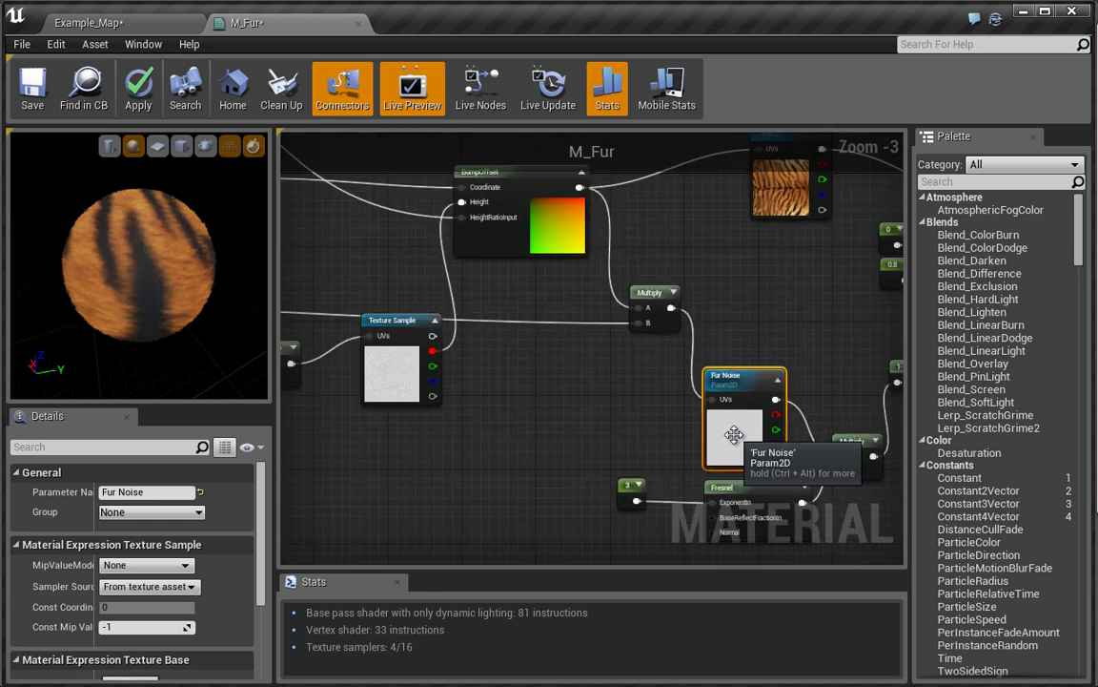
key(ctrl+w)
drag(770, 456, 407, 470)
drag(492, 375, 638, 384)
drag(515, 482, 437, 371)
drag(609, 210, 578, 496)
mouse_move(545, 351)
mouse_down()
mouse_move(534, 379)
mouse_move(534, 359)
mouse_up()
key(Delete)
drag(534, 477, 534, 359)
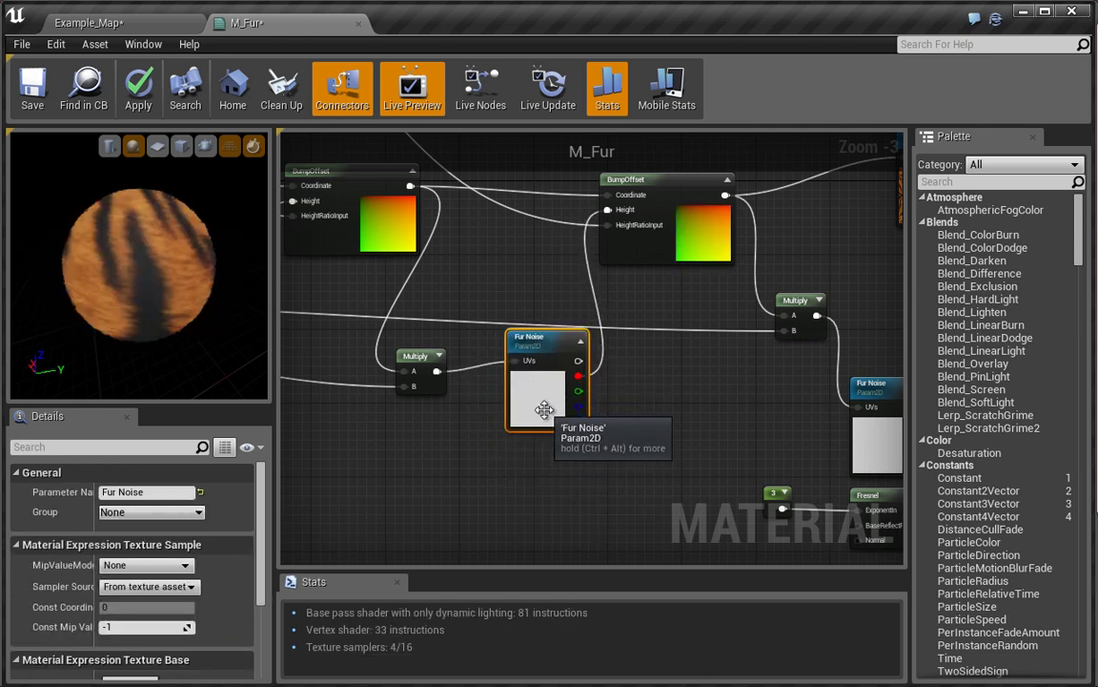
- Replace the texture sample driving the first BumpOffset's Height with another Fur Noise duplicate fed by the first Multiply node
key(ctrl+w)
drag(552, 401, 694, 397)
drag(746, 470, 610, 486)
drag(733, 296, 673, 405)
drag(645, 456, 641, 453)
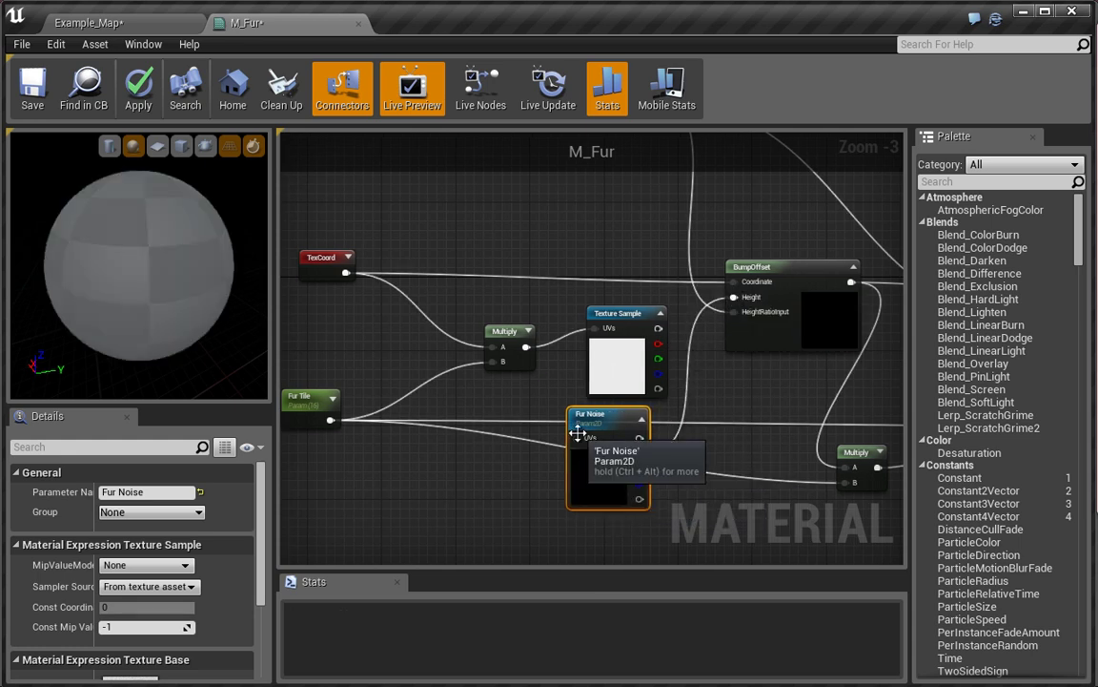
drag(568, 442, 530, 351)
click(615, 353)
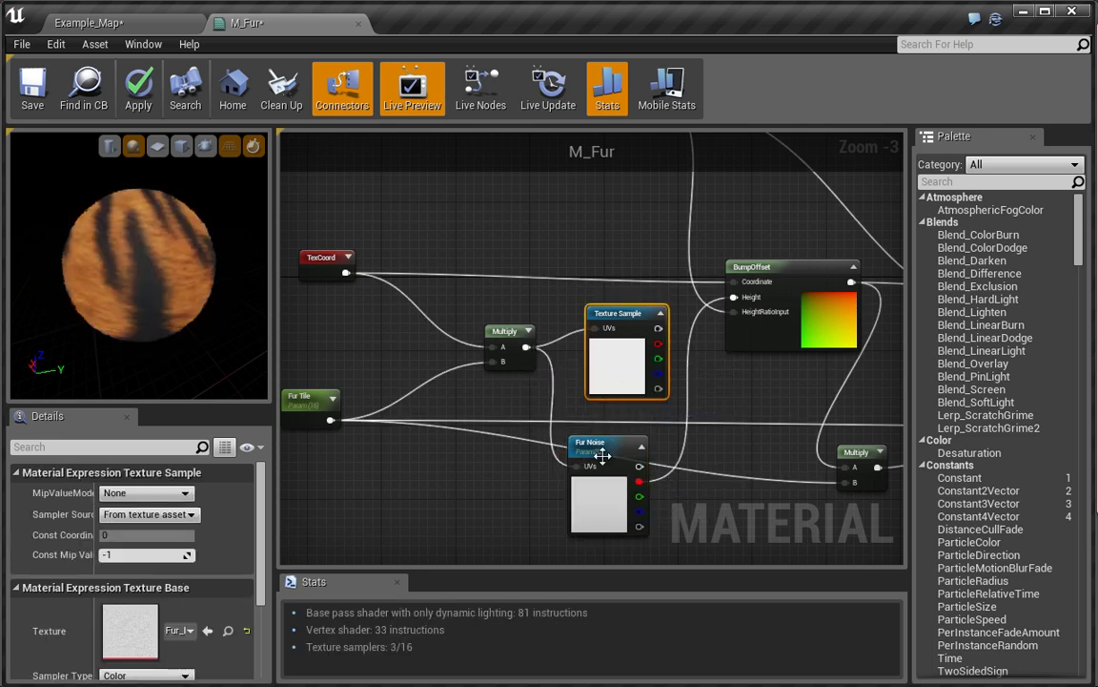
key(Delete)
drag(601, 530, 609, 391)
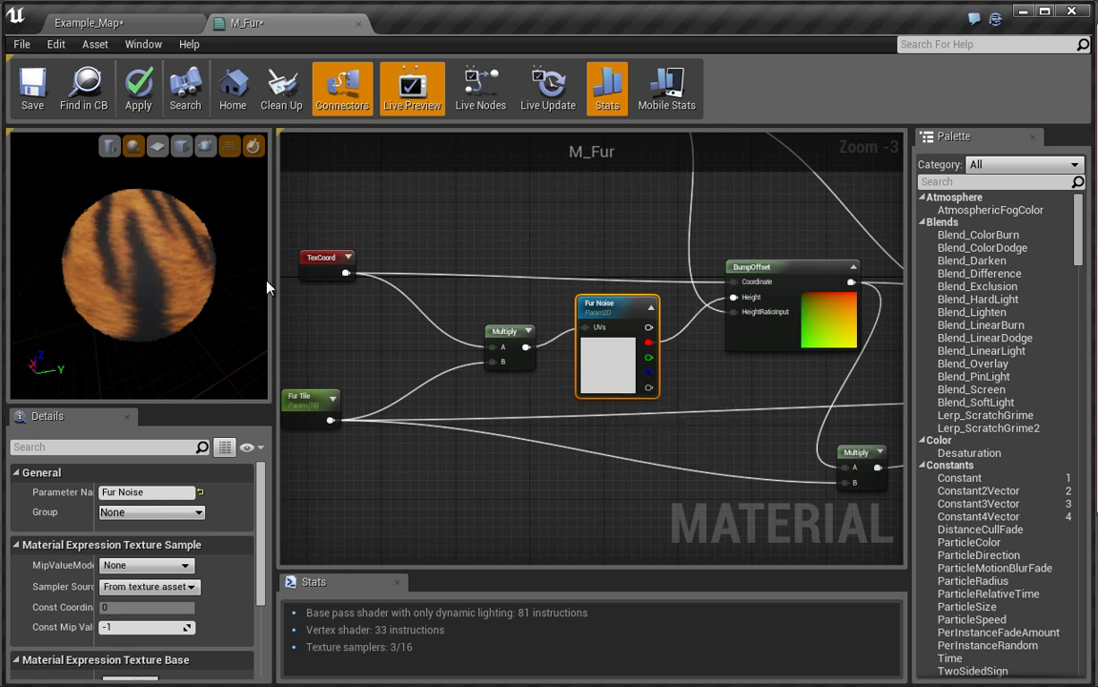
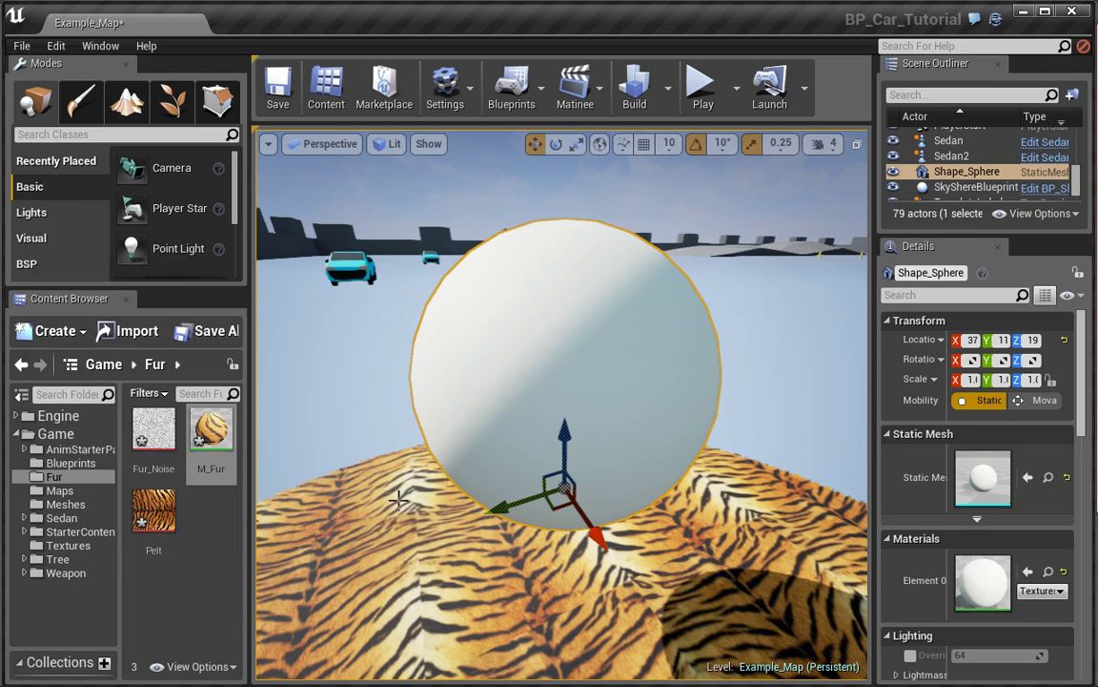
- Select the Ground brush in Example_Map and reset its surface material to the default
mouse_move(399, 500)
mouse_down()
mouse_move(422, 576)
mouse_move(329, 563)
mouse_move(289, 598)
mouse_move(396, 511)
mouse_up()
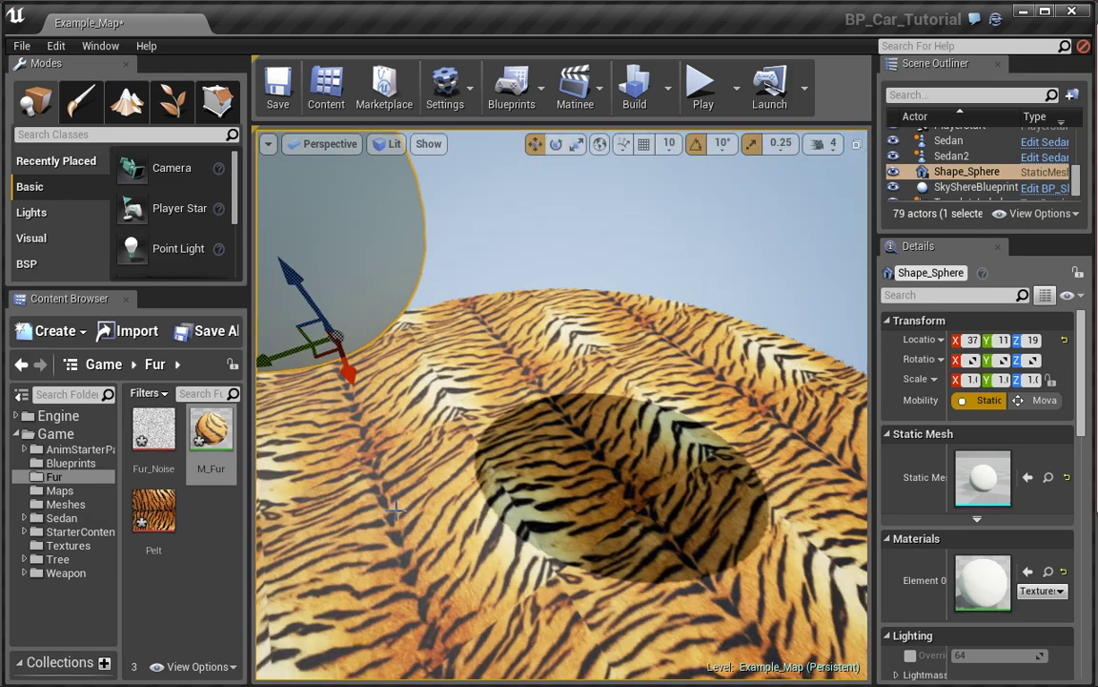
click(421, 444)
drag(421, 444, 643, 513)
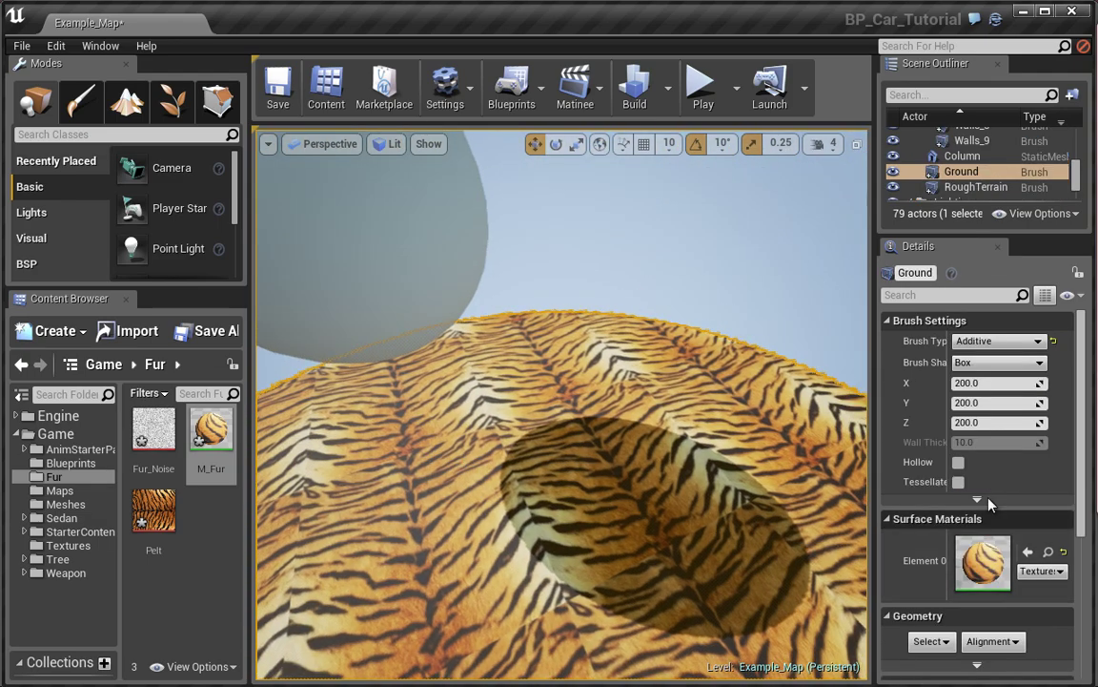
click(1064, 554)
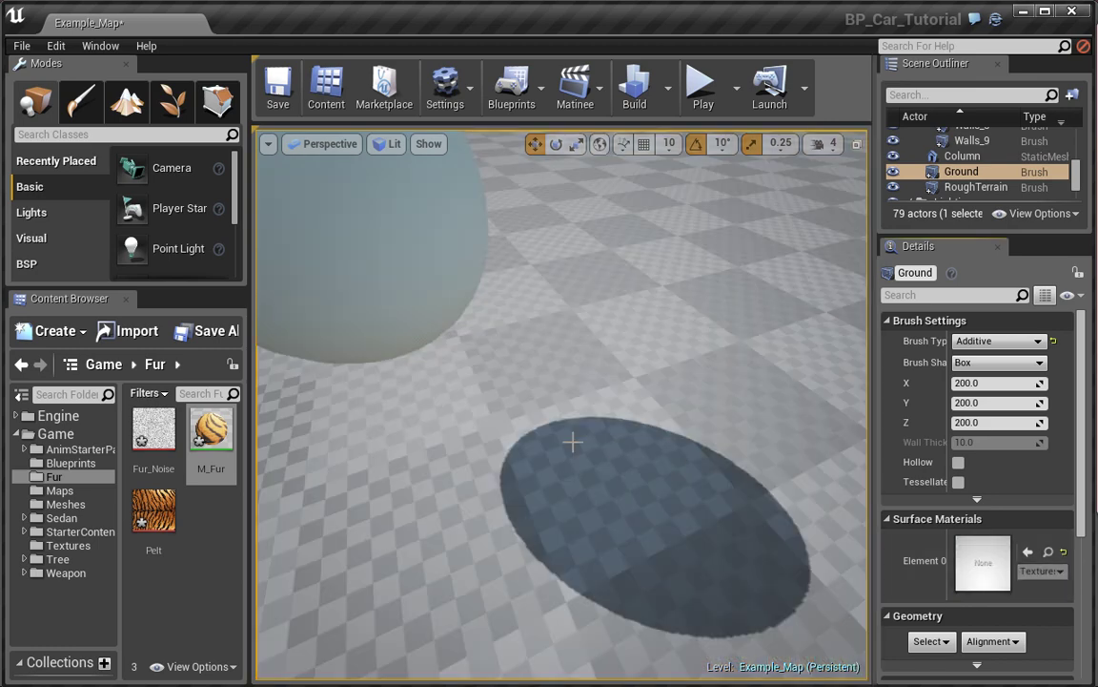
- Select Shape_Sphere, assign M_Fur to its material Element 0 and frame the sphere in the viewport
drag(571, 441, 417, 309)
click(417, 309)
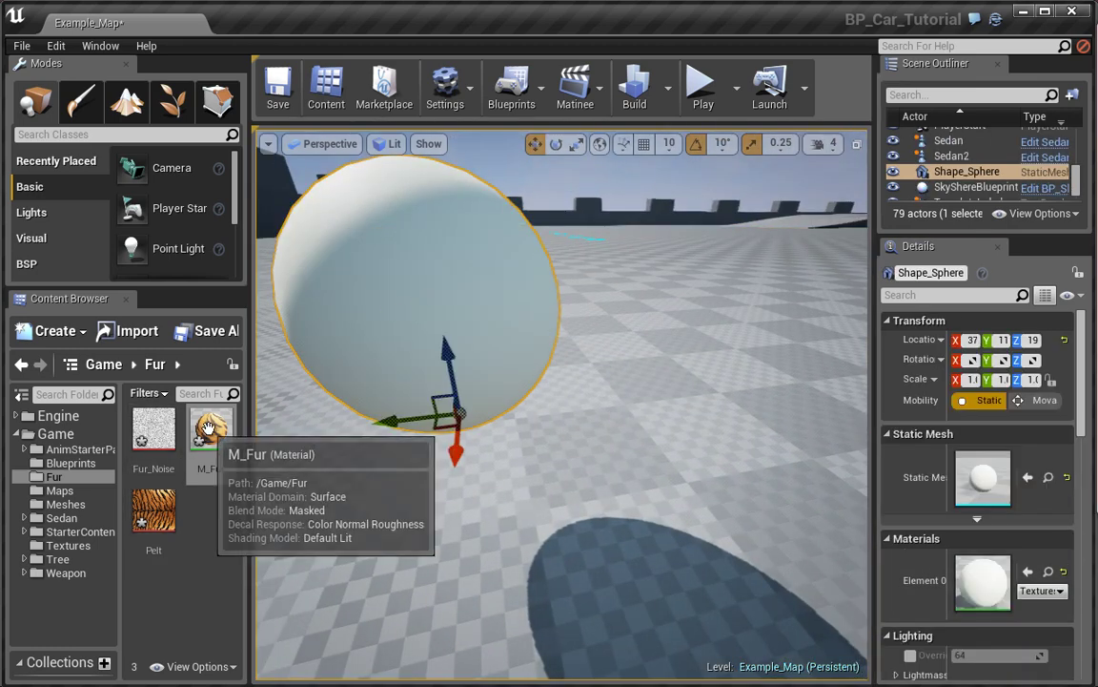
drag(210, 438, 987, 565)
drag(537, 437, 533, 363)
scroll(533, 360, down, 5)
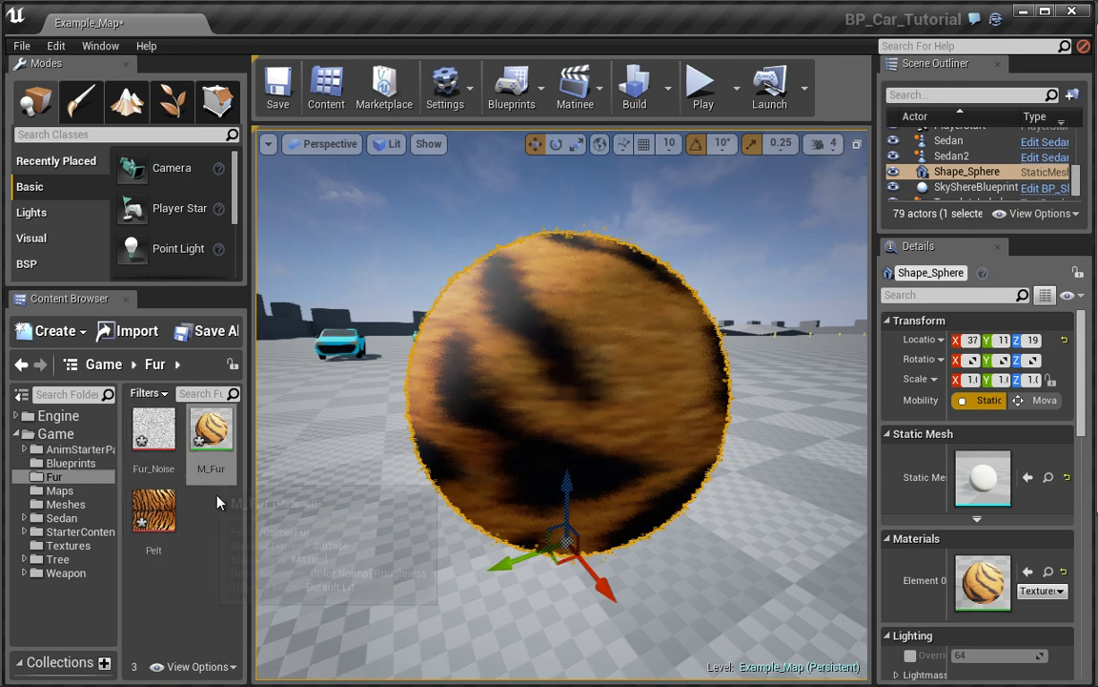
- Create a material instance of M_Fur named M_Fur_Inst and assign it to the sphere's material Element 0
right_click(211, 441)
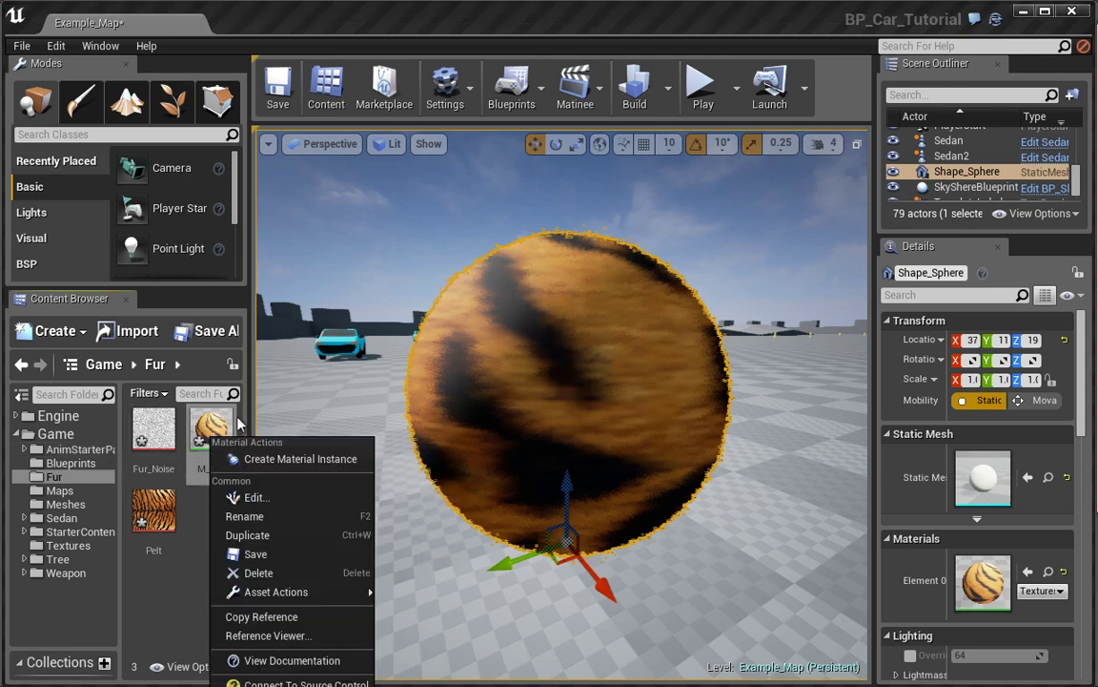
click(329, 460)
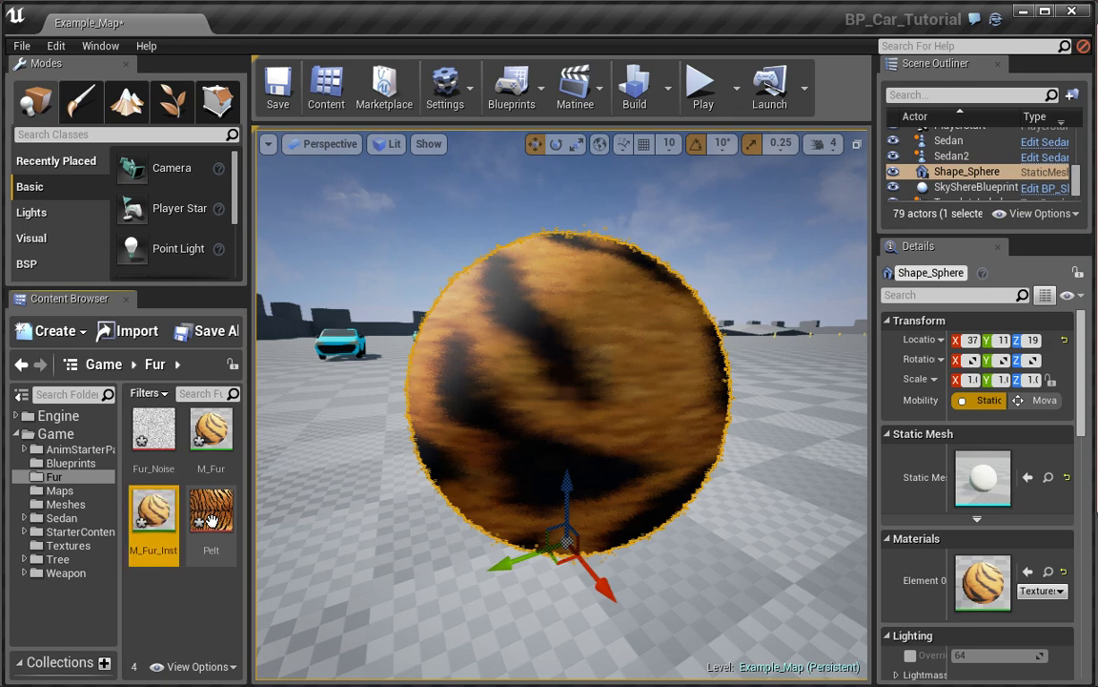
drag(147, 511, 986, 587)
- Open M_Fur_Inst for editing and move and shrink its window so the sphere in the level stays uncovered
double_click(139, 519)
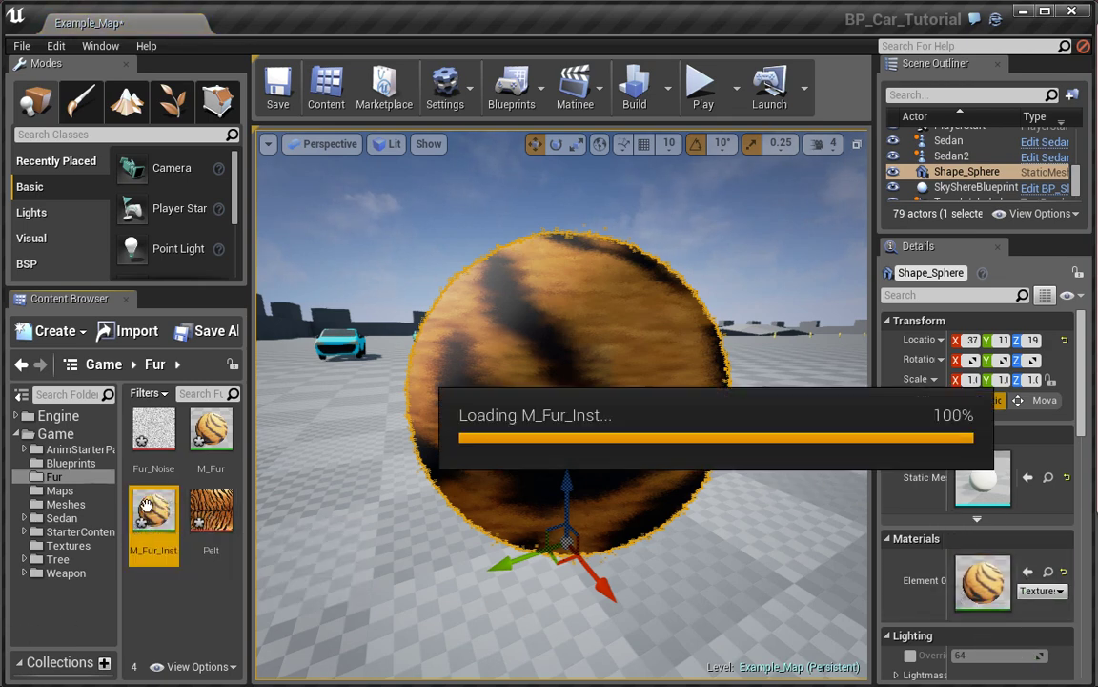
drag(429, 69, 550, 95)
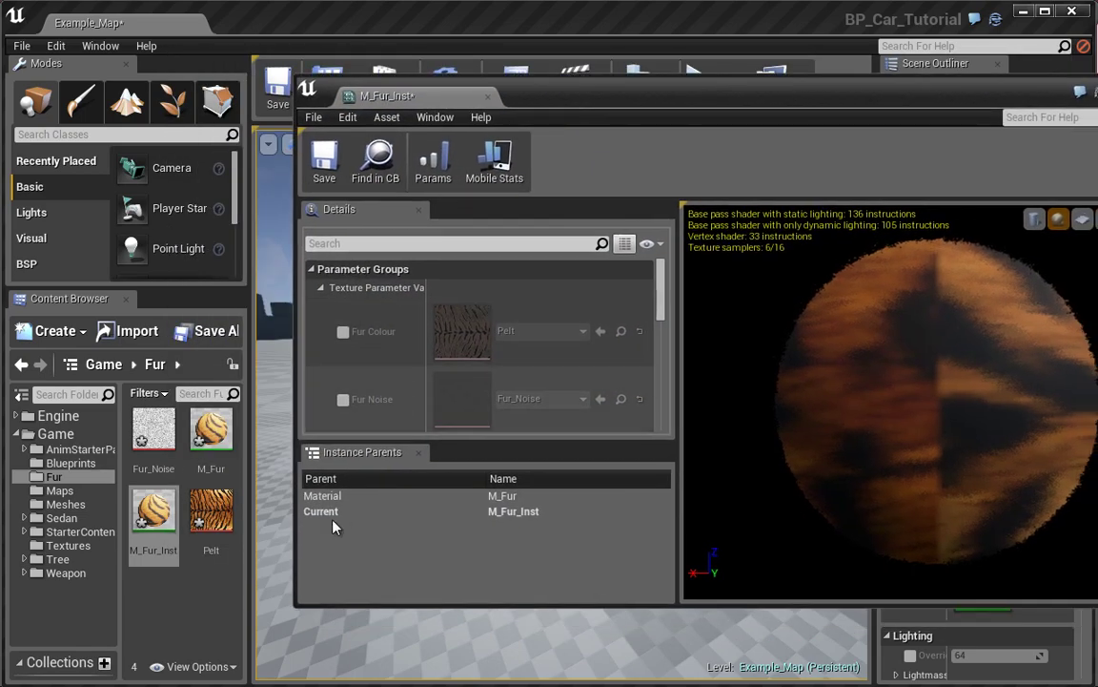
drag(382, 601, 748, 626)
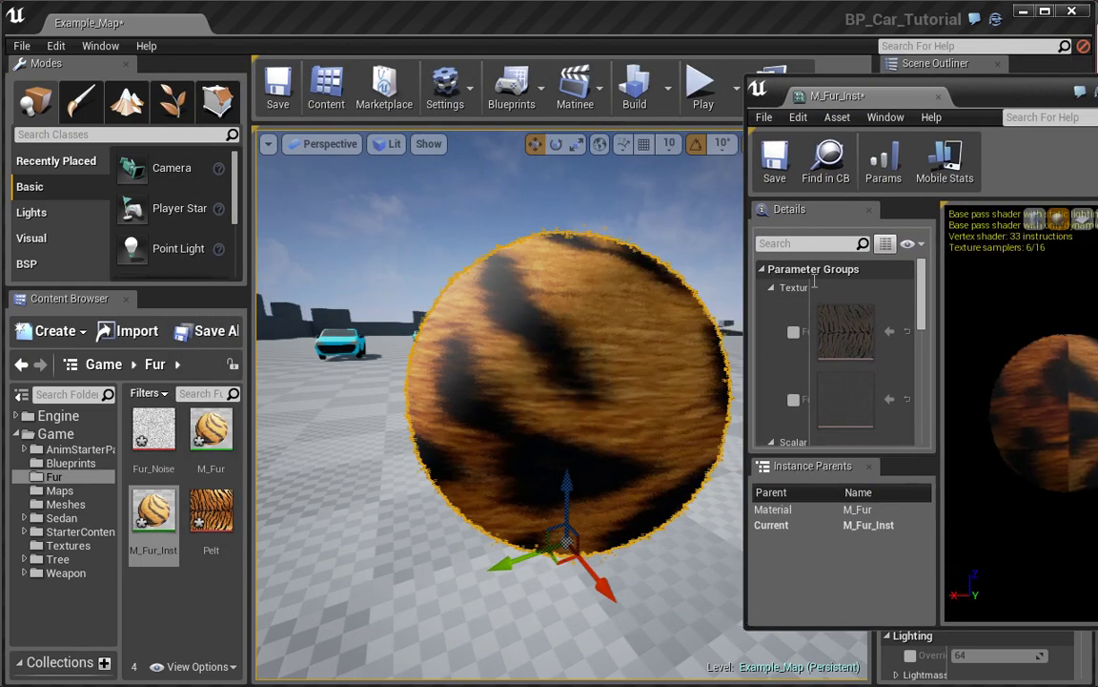
- Set the Fur High parameter of M_Fur_Inst to 0.05 and save the material instance
drag(979, 88, 891, 69)
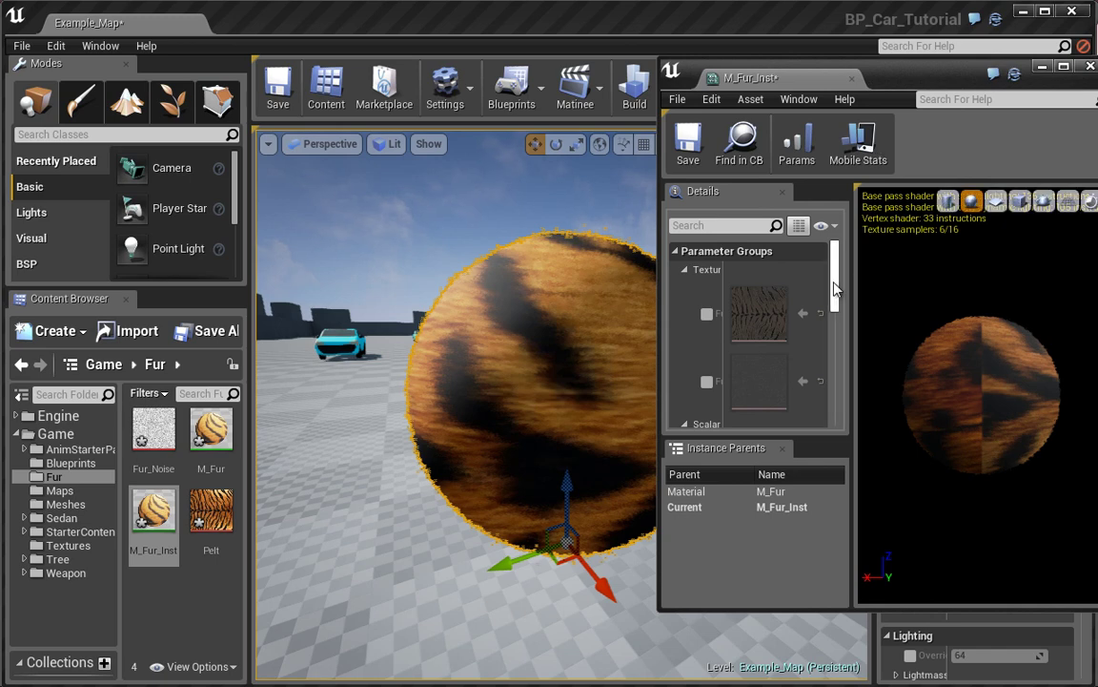
drag(835, 288, 861, 340)
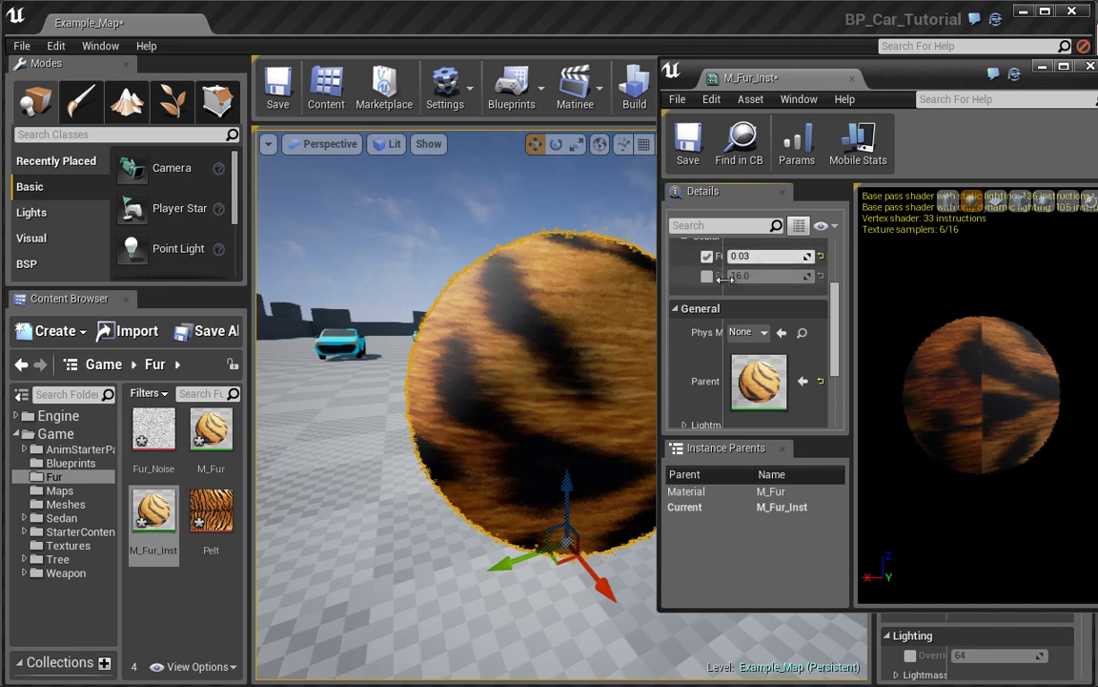
mouse_move(726, 278)
mouse_down()
mouse_move(766, 278)
mouse_move(742, 289)
mouse_up()
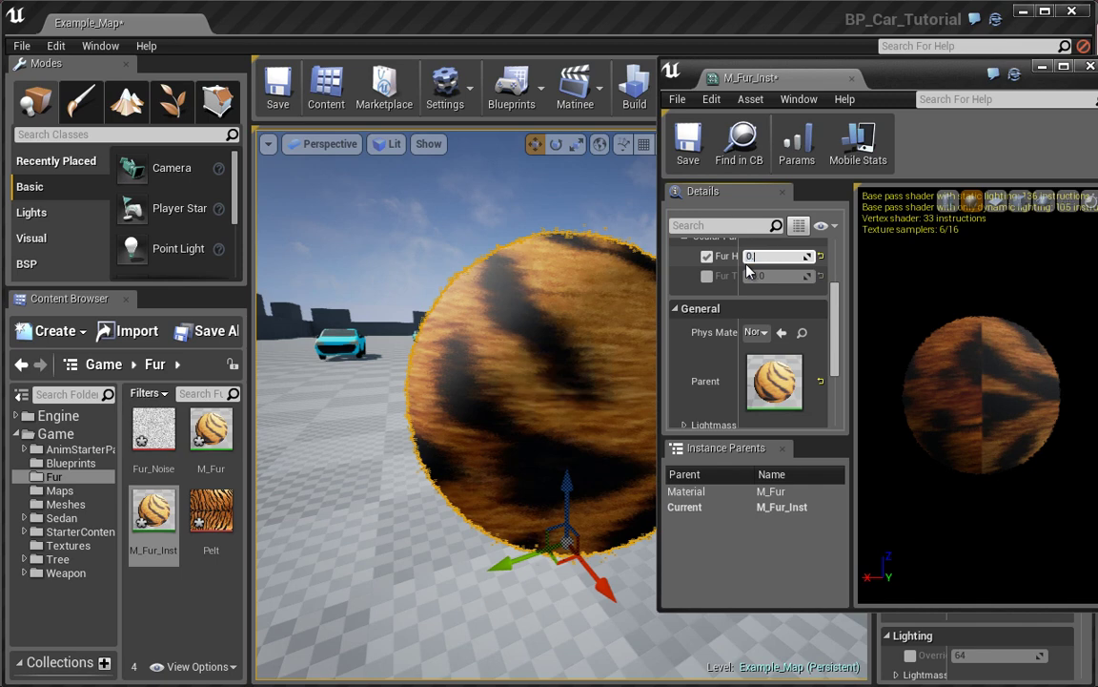
text(5)
key(Return)
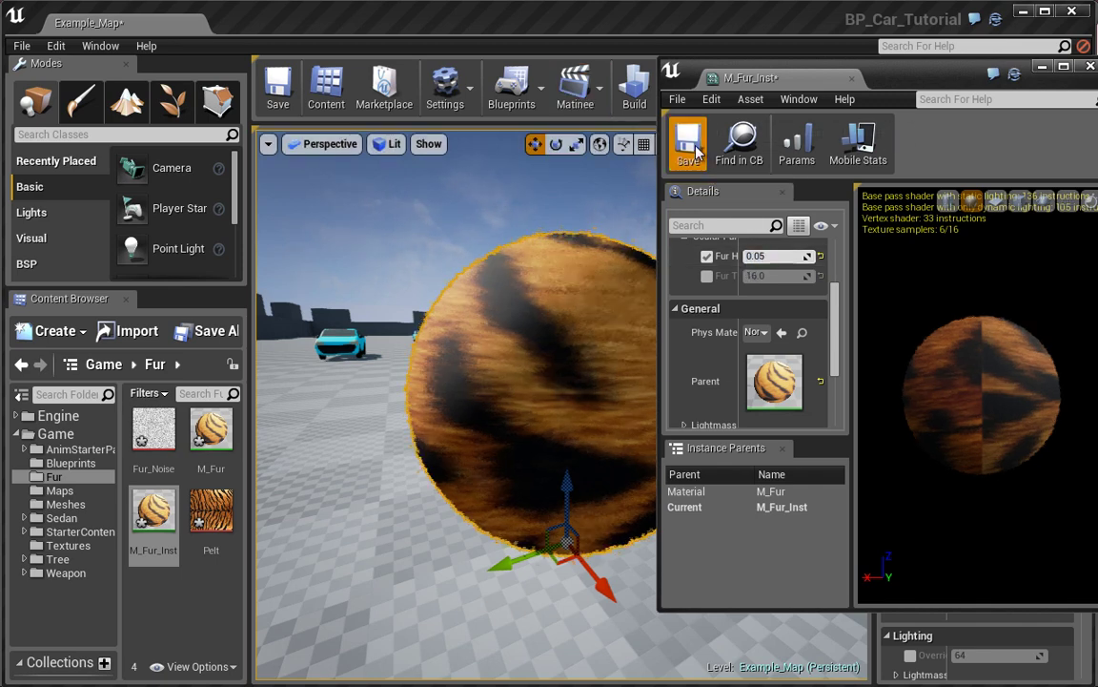
click(688, 145)
- Check the fur on the sphere and in the enlarged instance preview, and close the M_Fur_Inst editor
drag(540, 344, 503, 278)
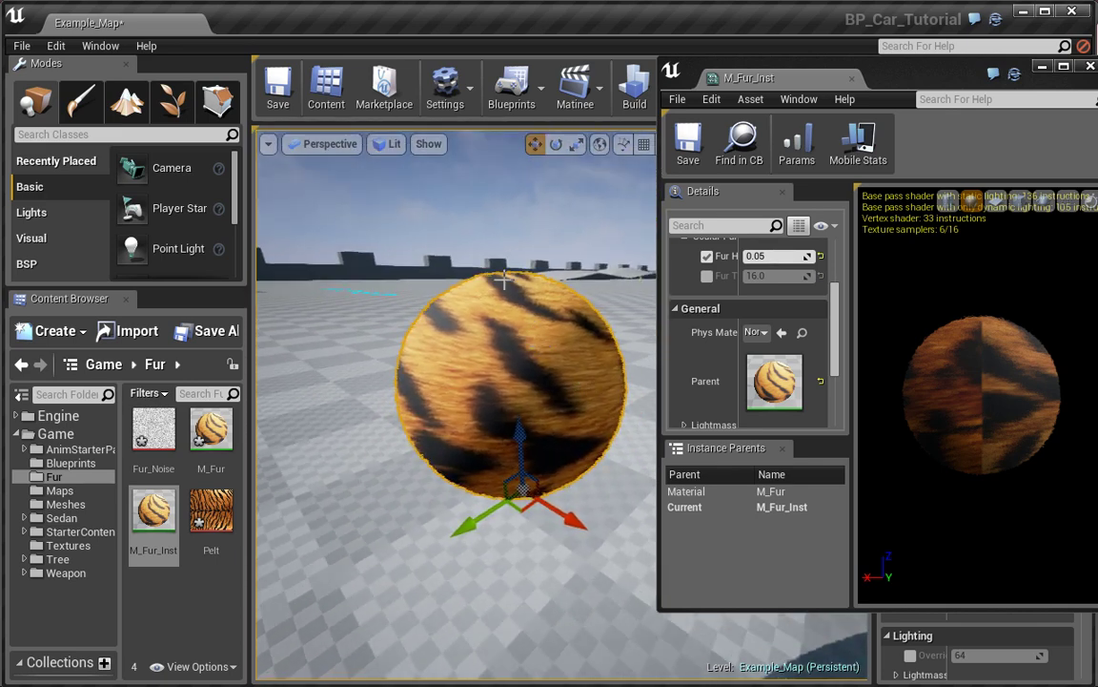
drag(657, 335, 466, 341)
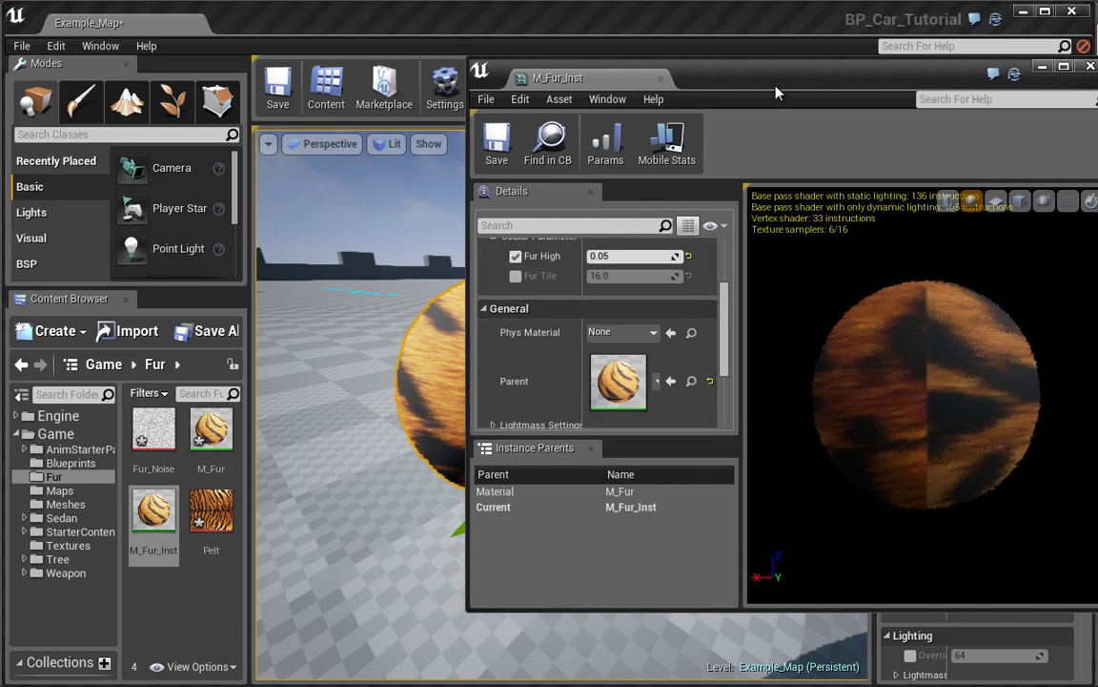
drag(746, 61, 607, 62)
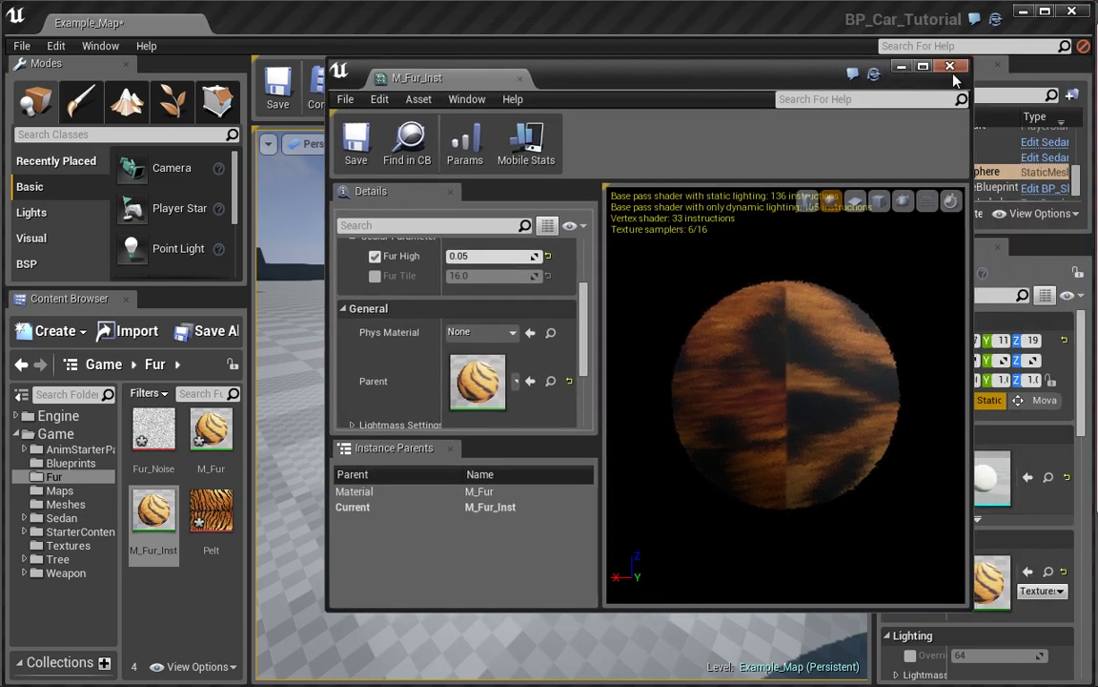
click(953, 72)
drag(583, 339, 555, 330)
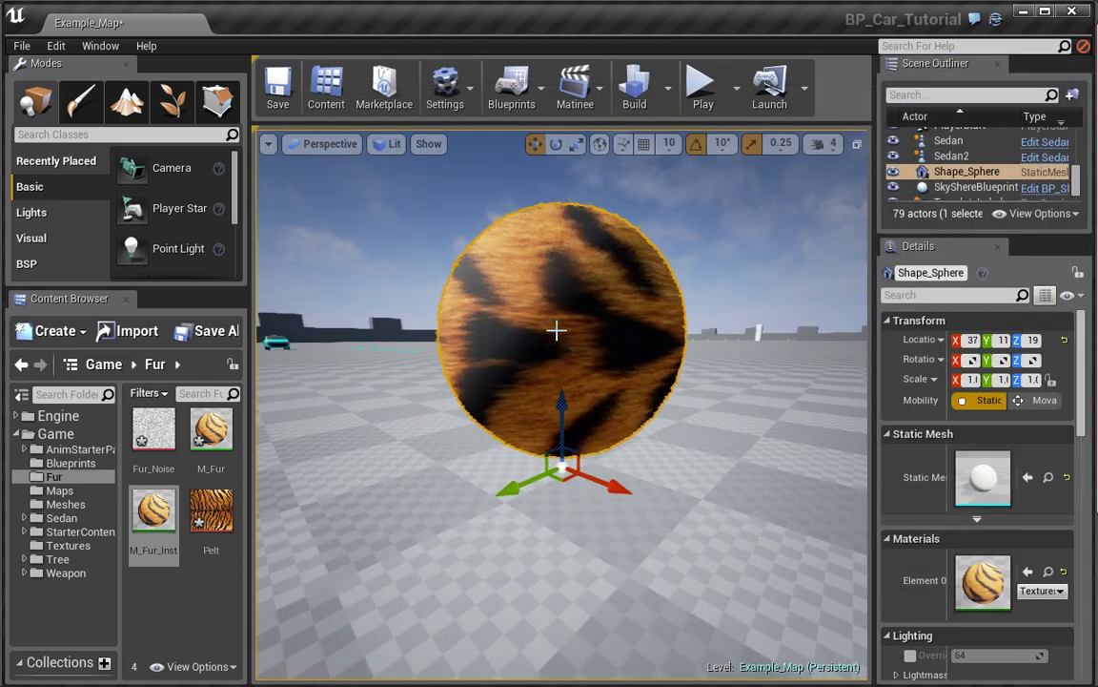